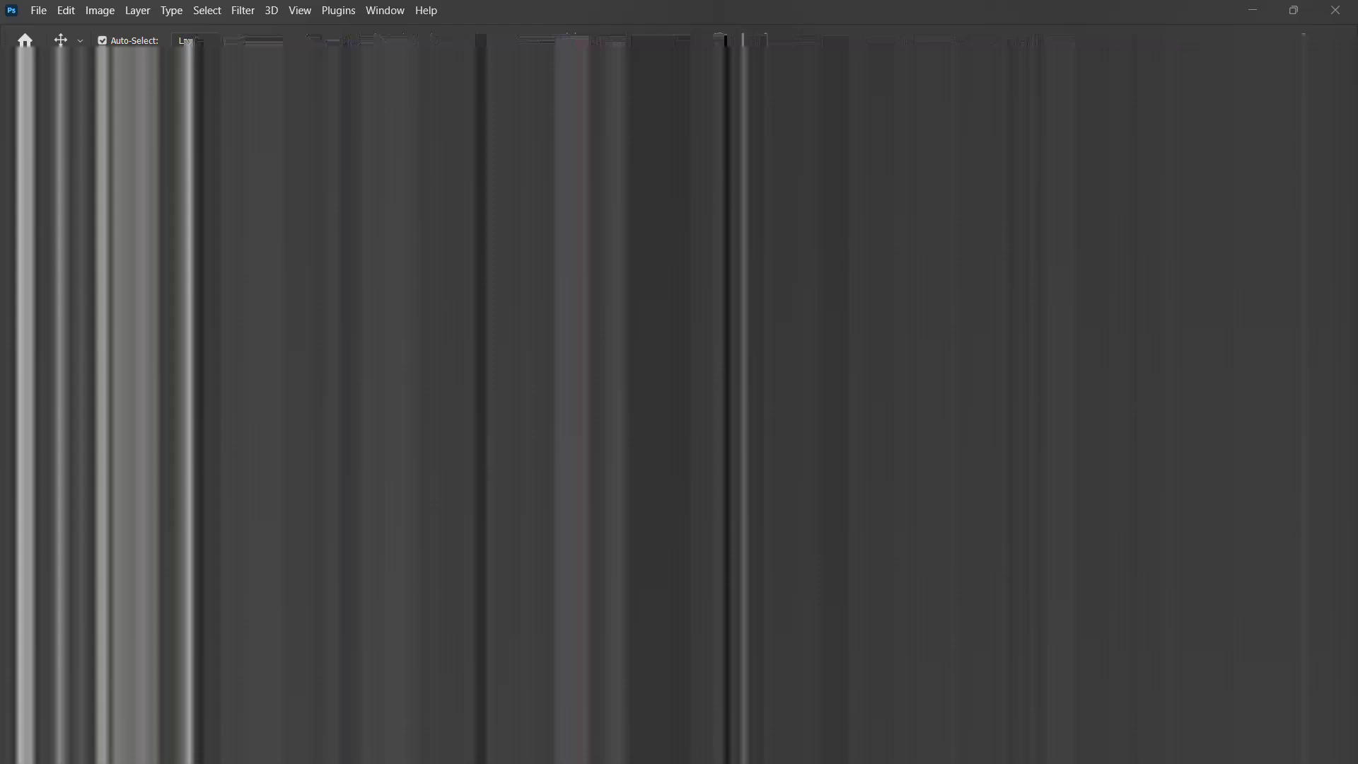
# Step: Place the BG (1) image from the New folder onto the canvas as a new layer
pyautogui.moveTo(877, 740)
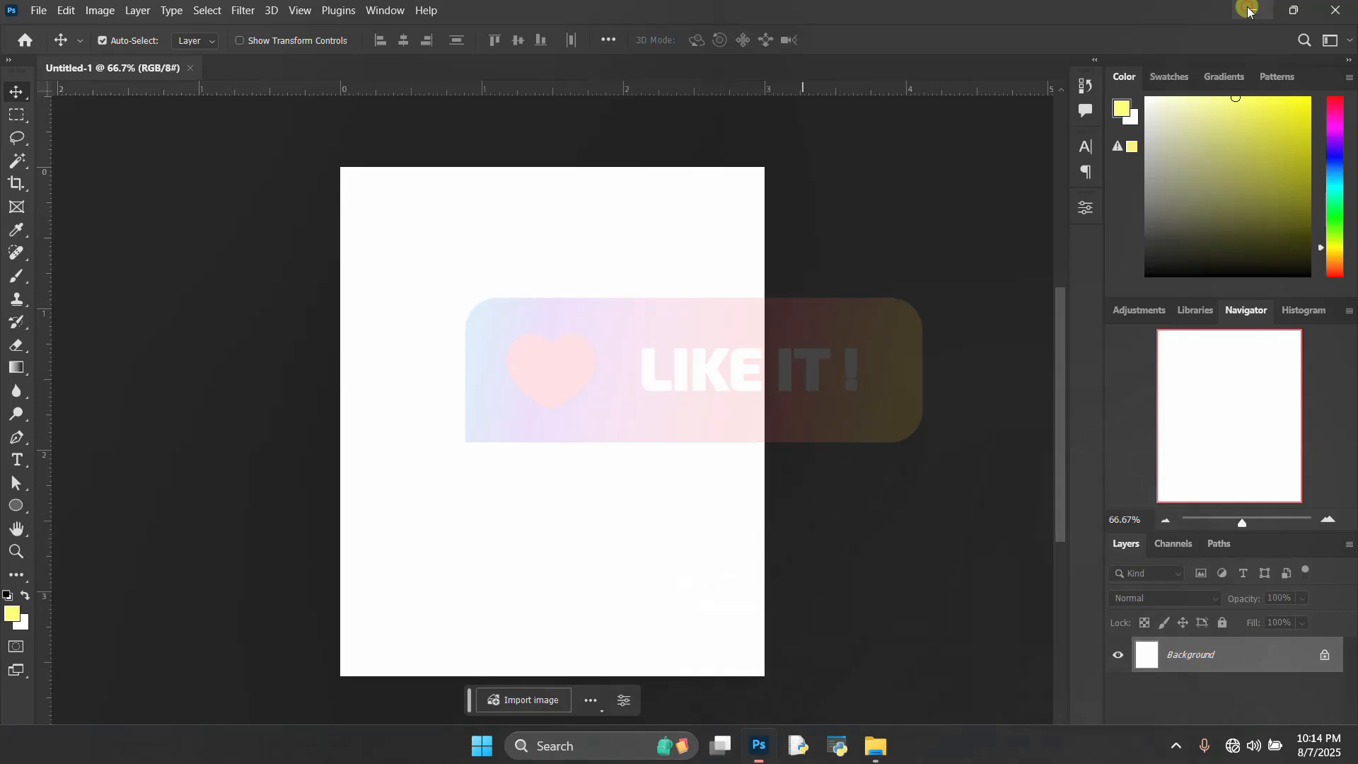
pyautogui.click(1248, 10)
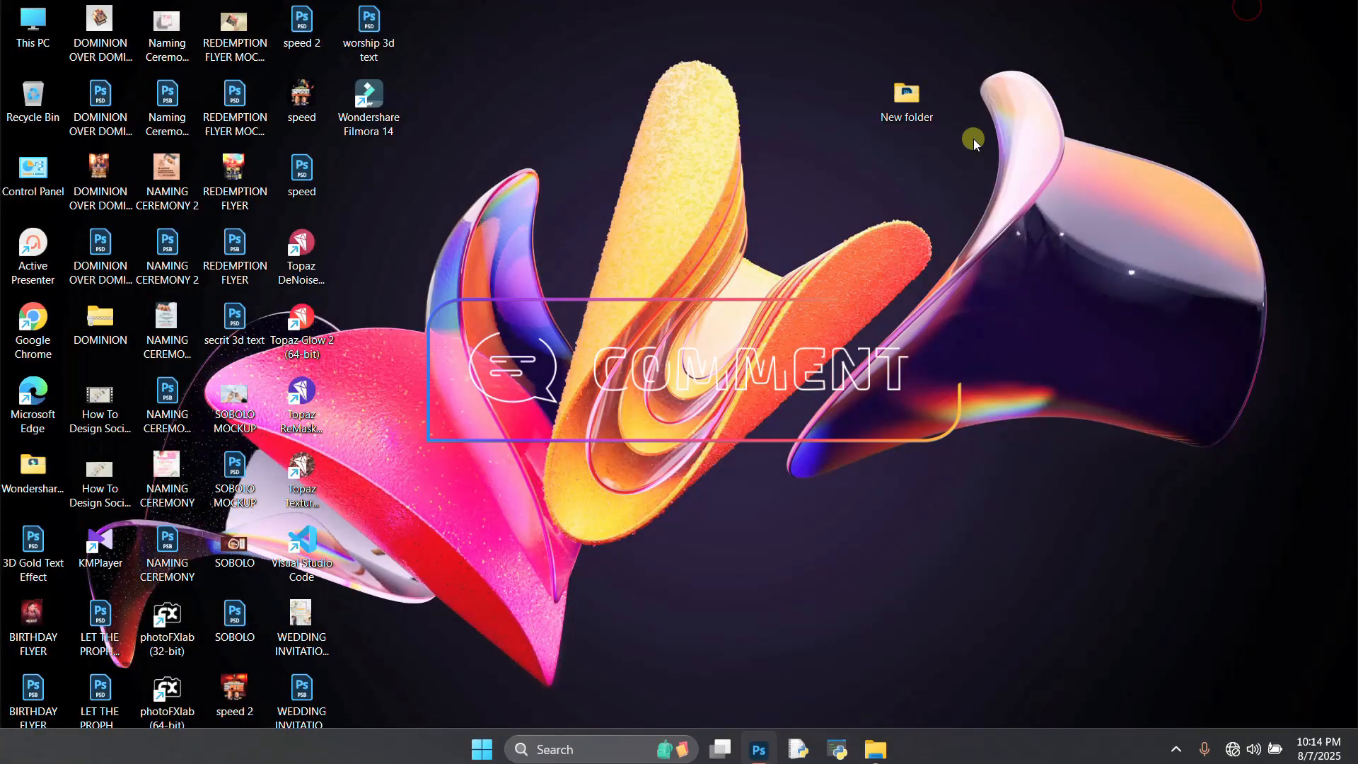
pyautogui.doubleClick(912, 99)
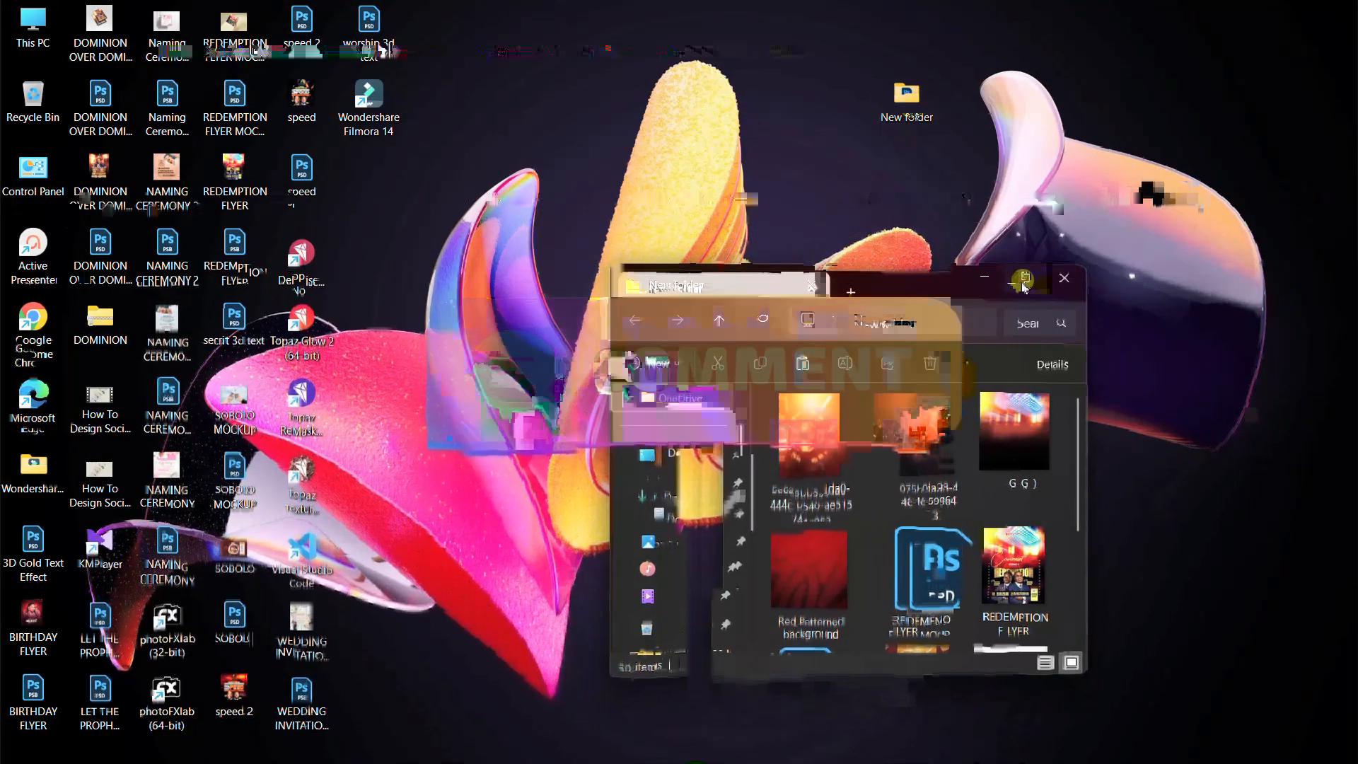
pyautogui.click(1027, 278)
pyautogui.click(422, 194)
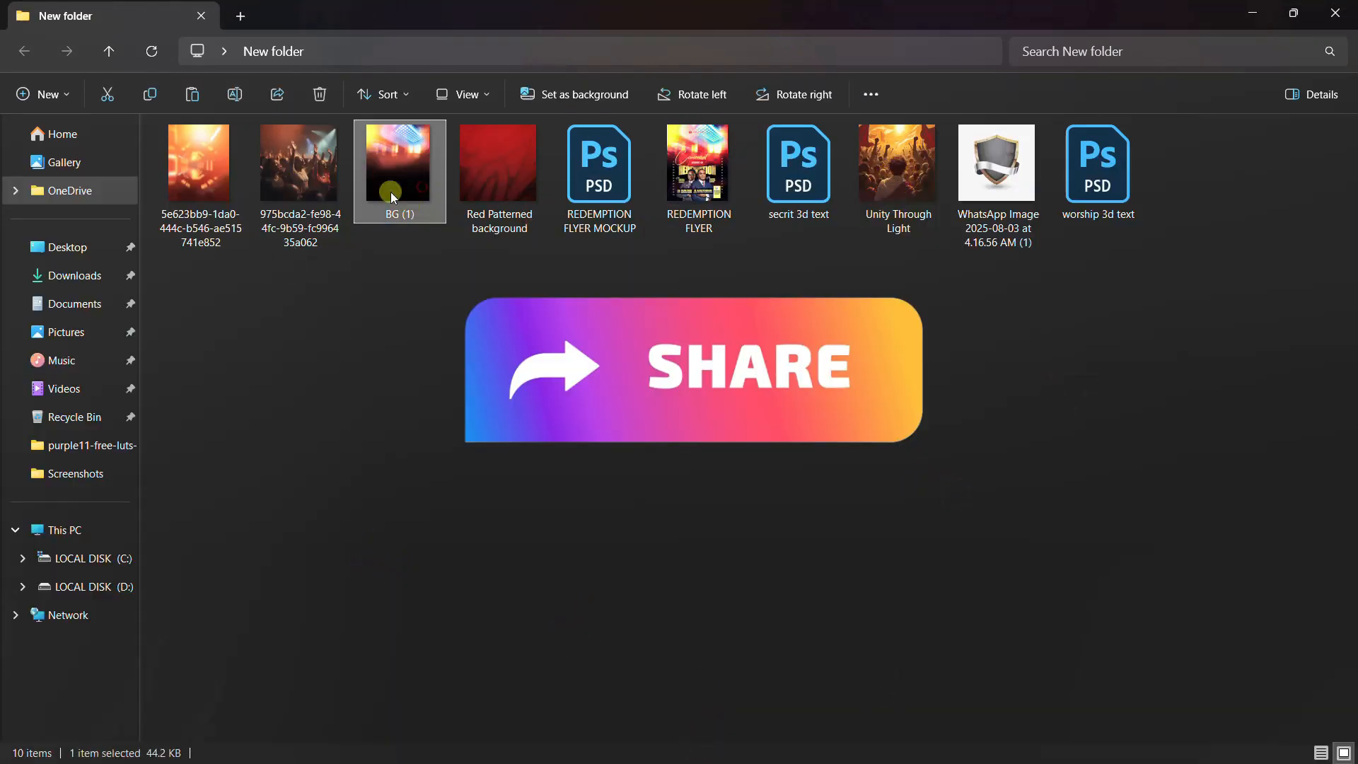
pyautogui.moveTo(409, 180); pyautogui.dragTo(572, 526)
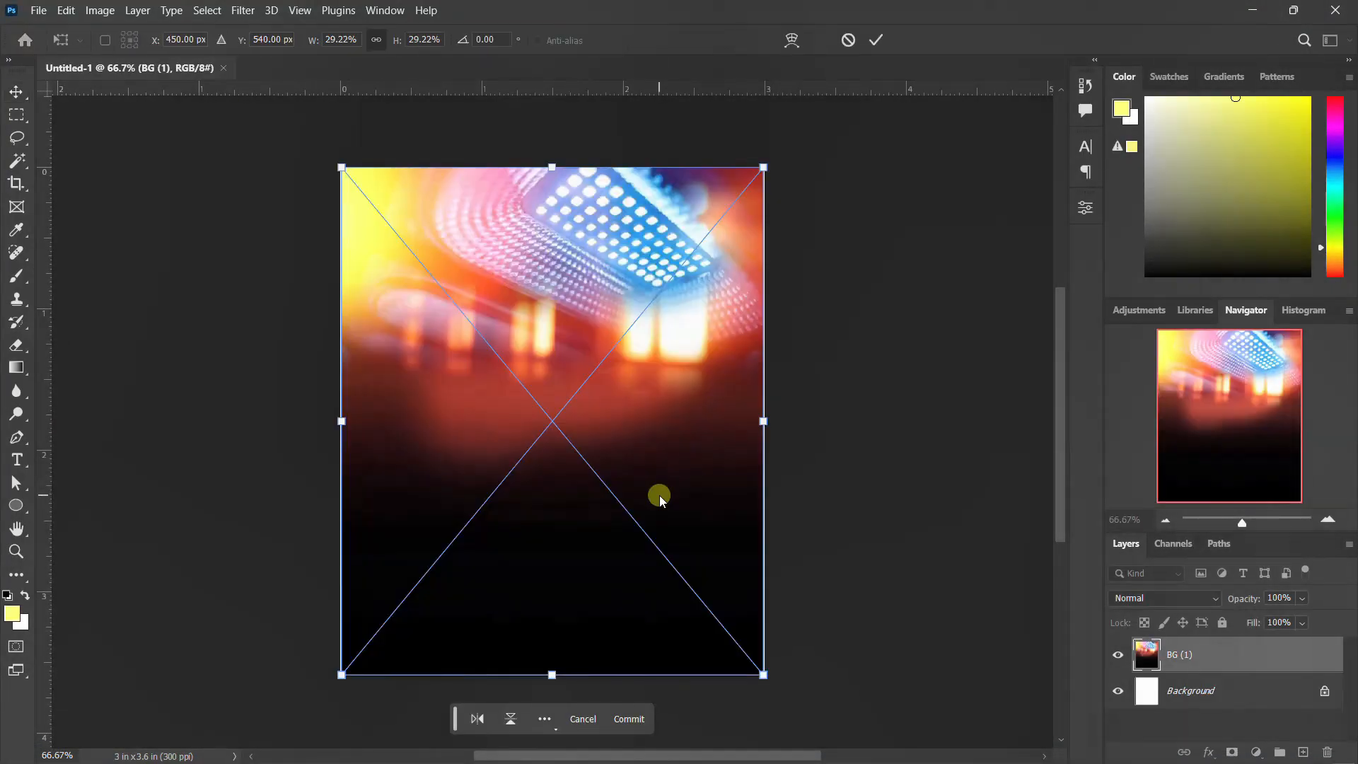
pyautogui.press('Return')
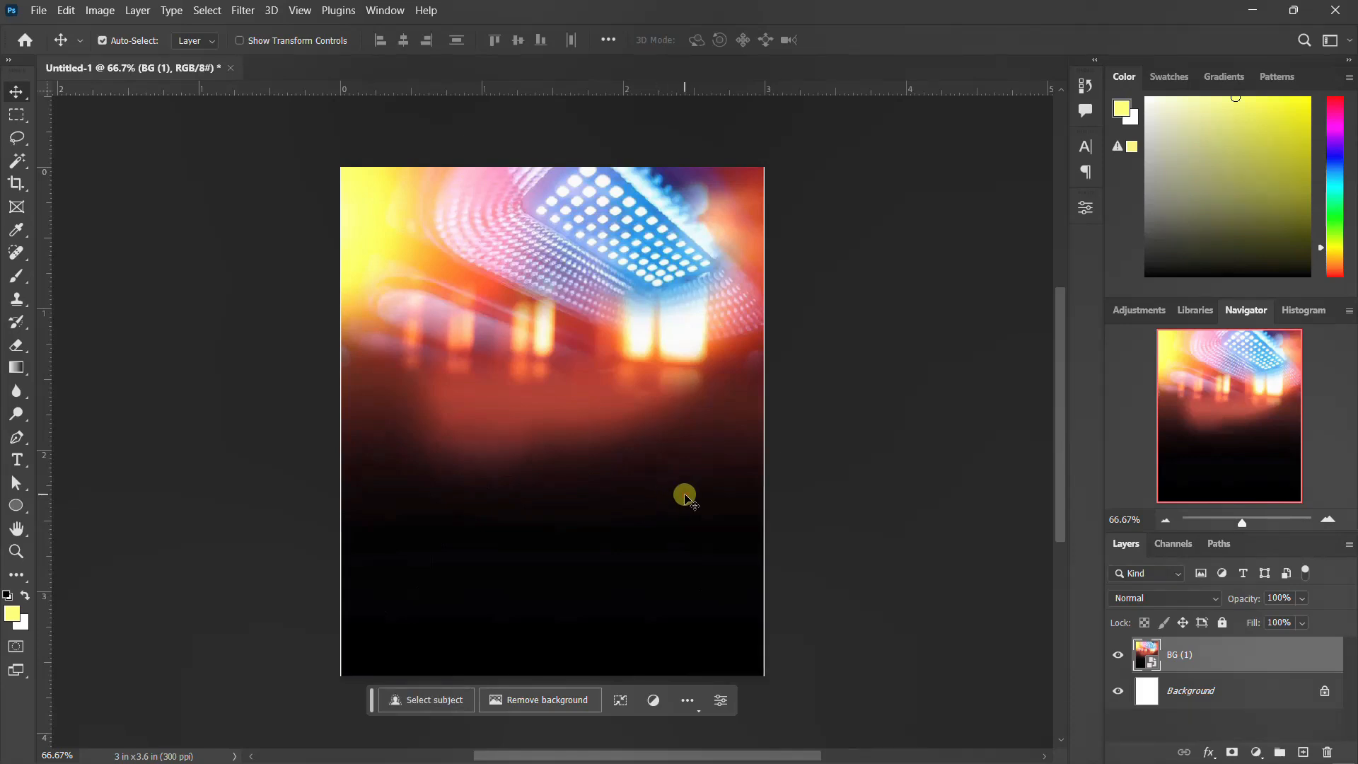
# Step: Scale the BG (1) layer up slightly to about 29.64% so it fully covers the canvas
pyautogui.hotkey('ctrl', 't')
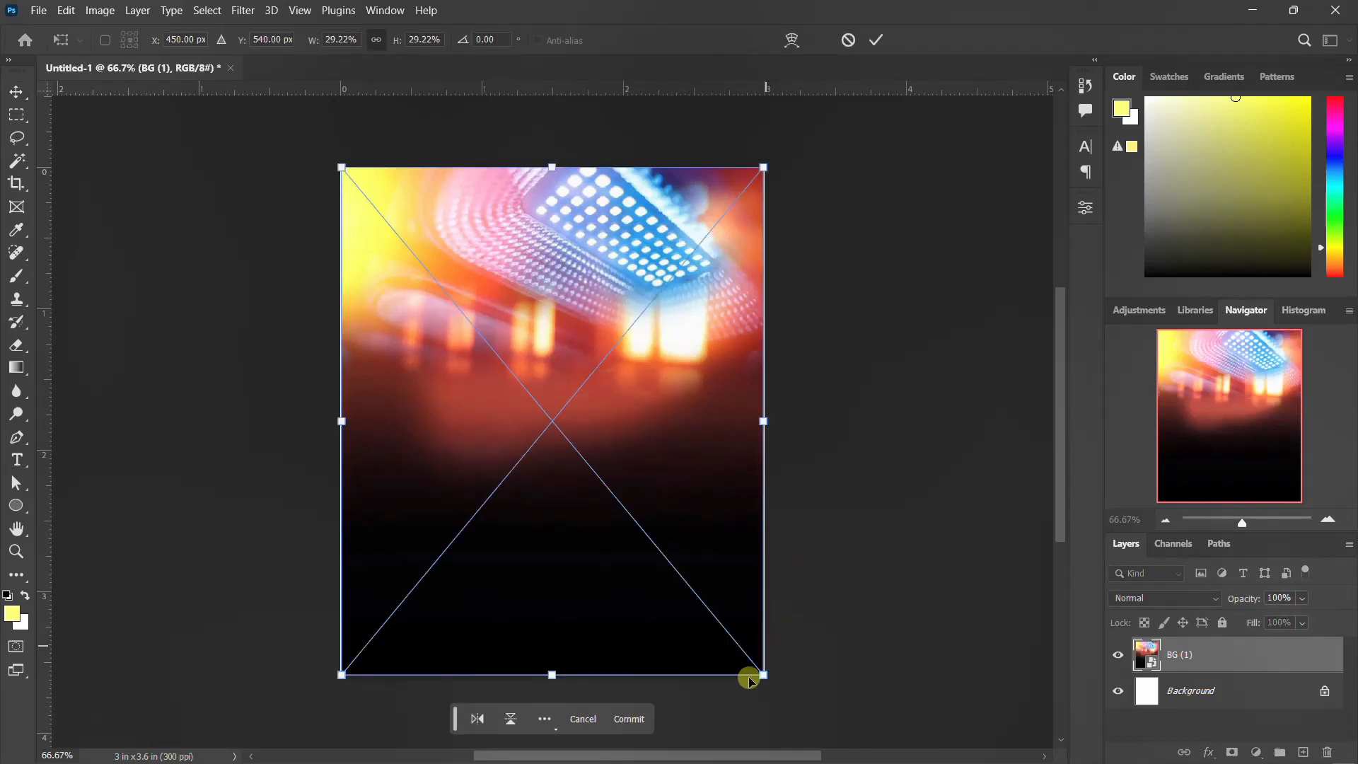
pyautogui.moveTo(762, 677); pyautogui.dragTo(771, 673)
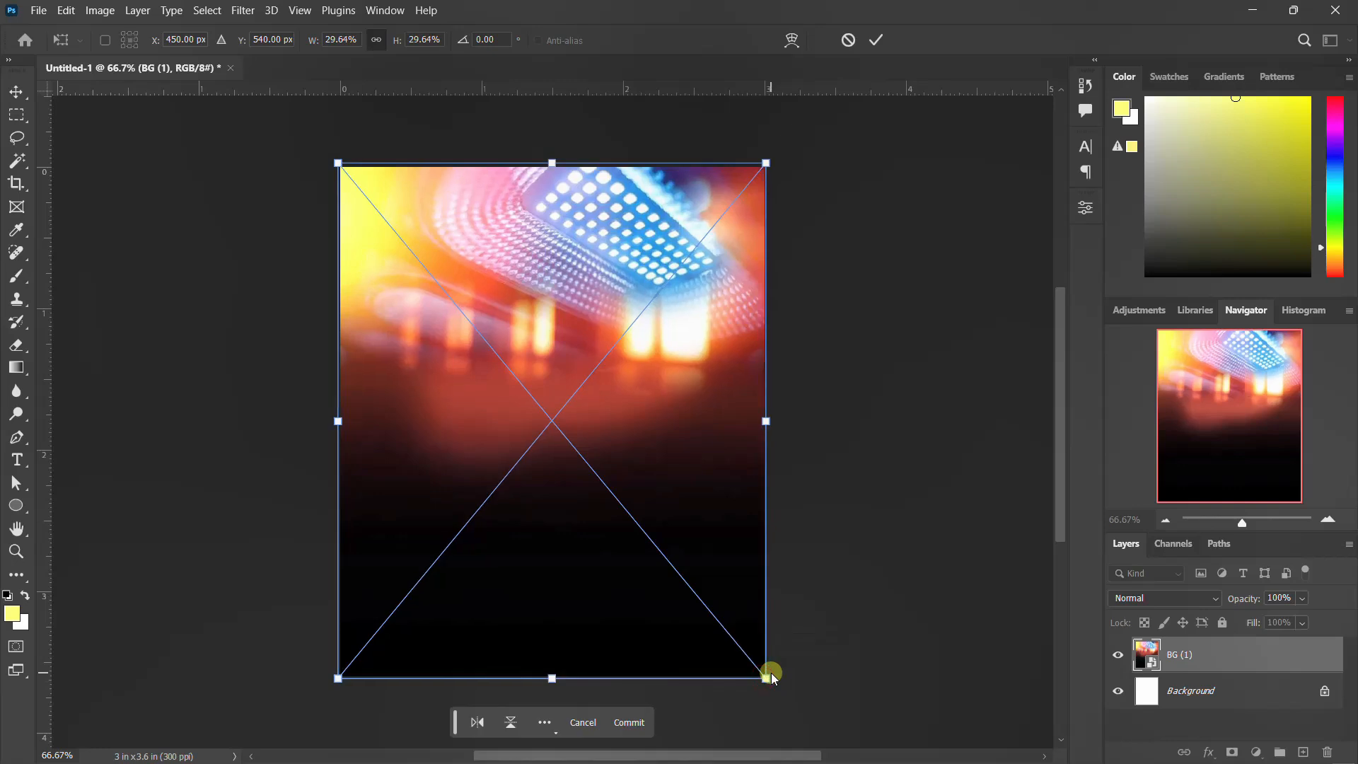
pyautogui.press('Return')
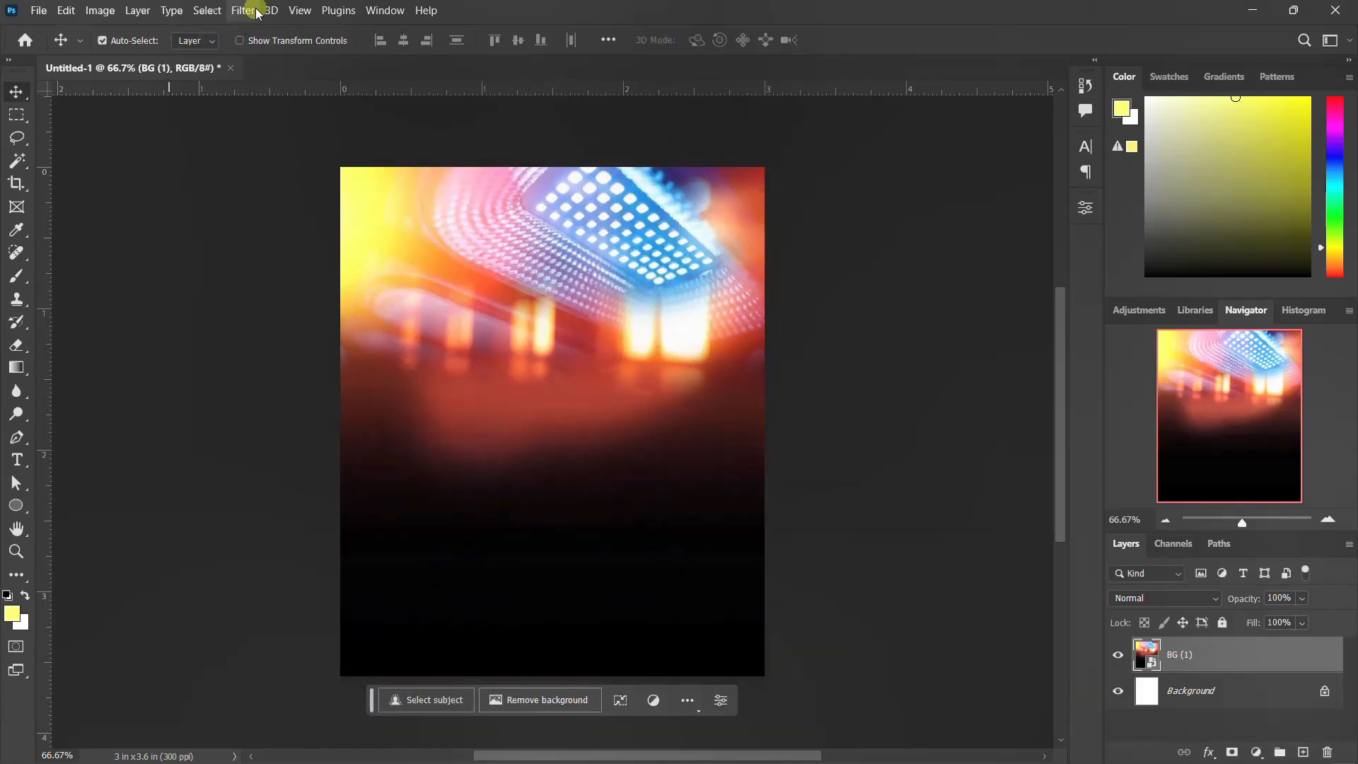
# Step: Apply a Gaussian Blur filter to the BG (1) layer
pyautogui.click(256, 11)
pyautogui.moveTo(309, 226)
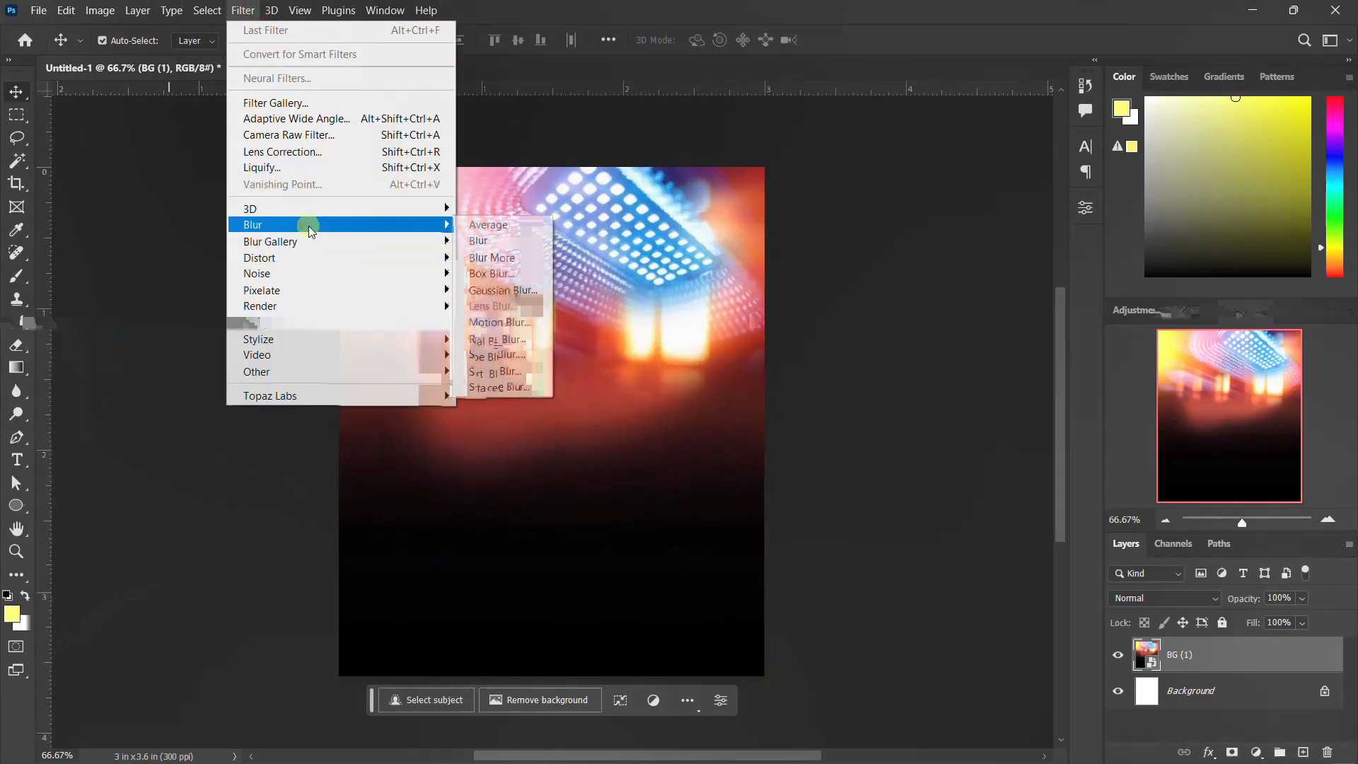
pyautogui.click(486, 291)
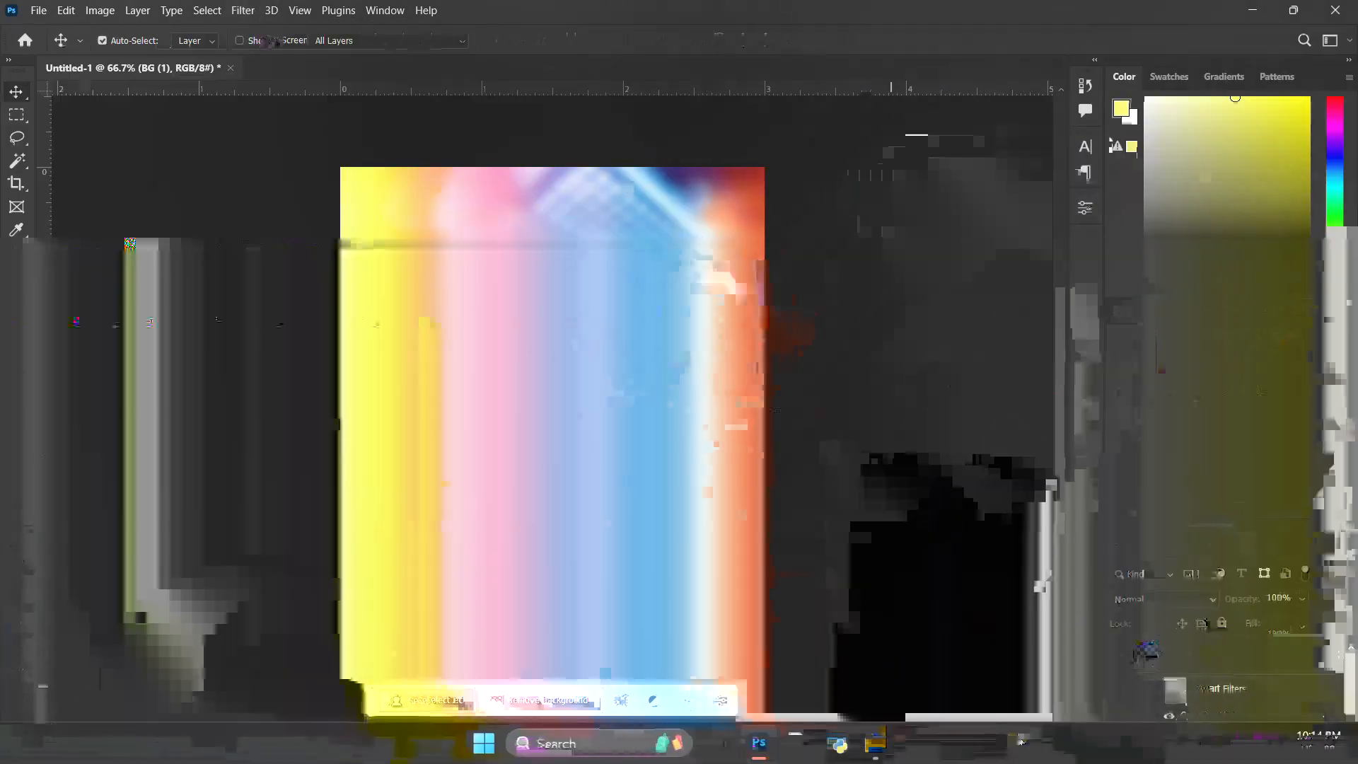
# Step: Place the 975bcda2 crowd photo from the New folder onto the canvas and shift it upward
pyautogui.click(885, 735)
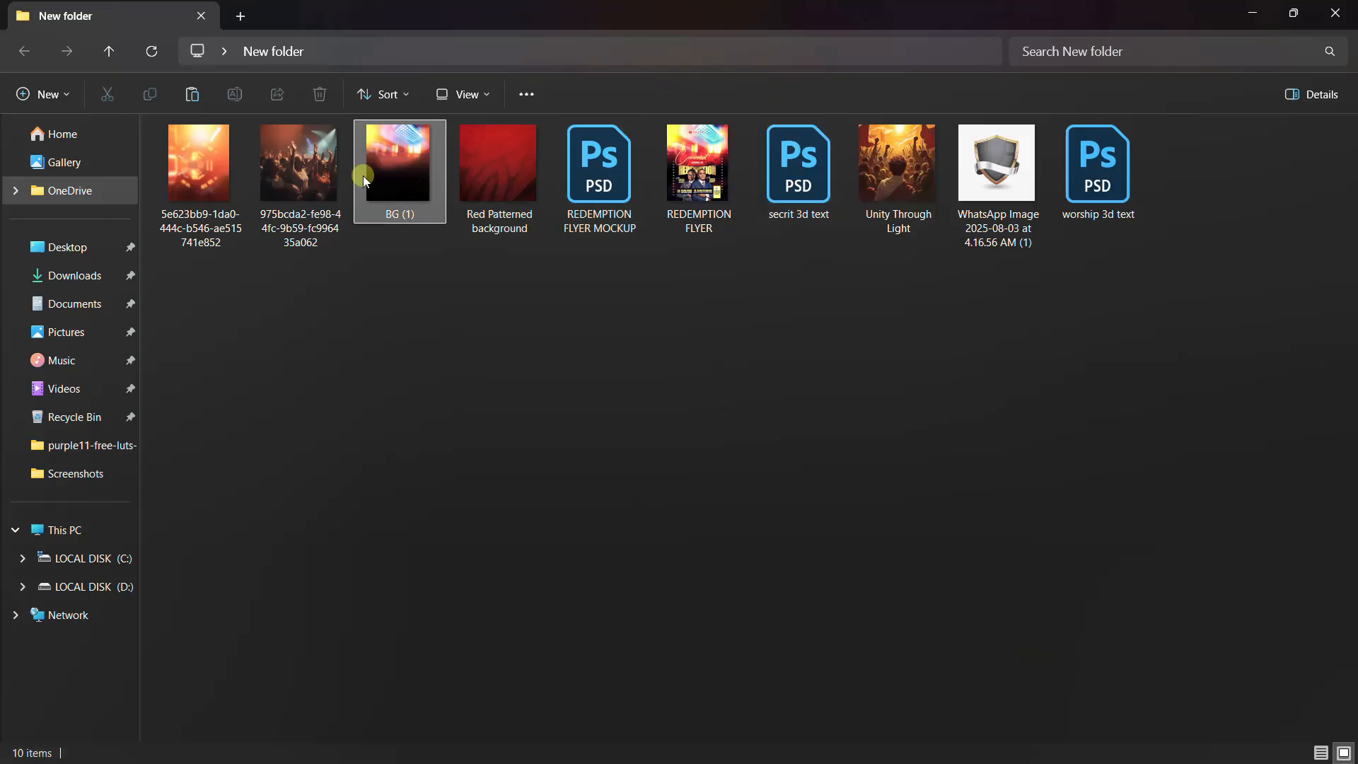
pyautogui.click(317, 181)
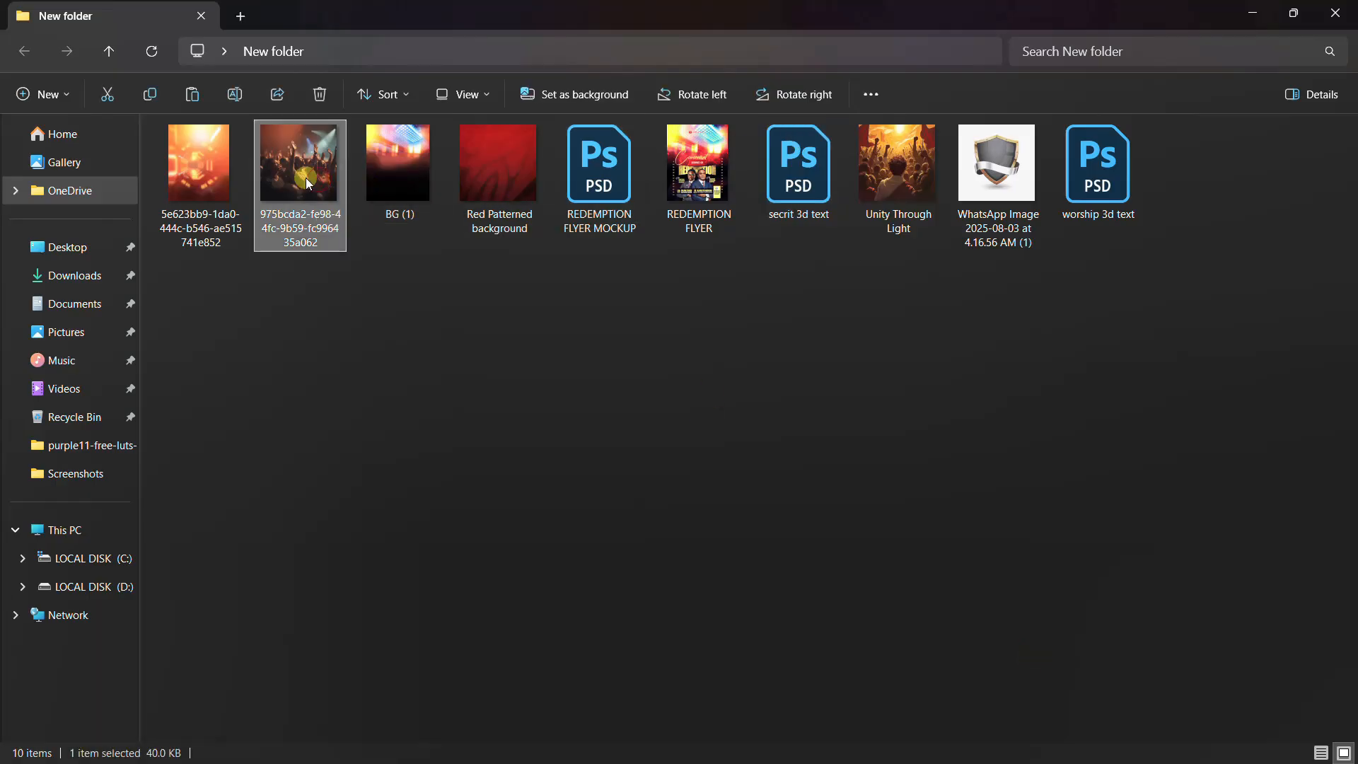
pyautogui.moveTo(307, 178); pyautogui.dragTo(577, 557)
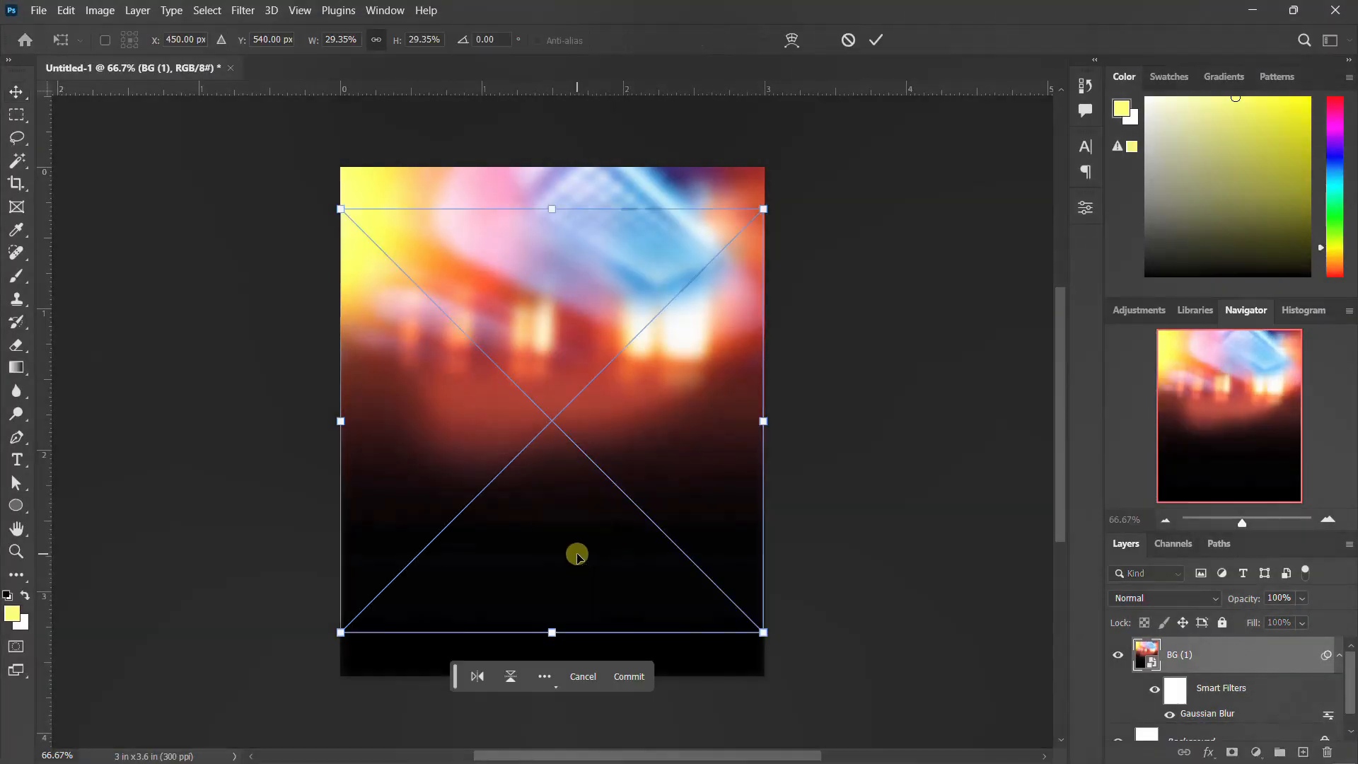
pyautogui.moveTo(619, 500); pyautogui.dragTo(622, 449)
pyautogui.press('Return')
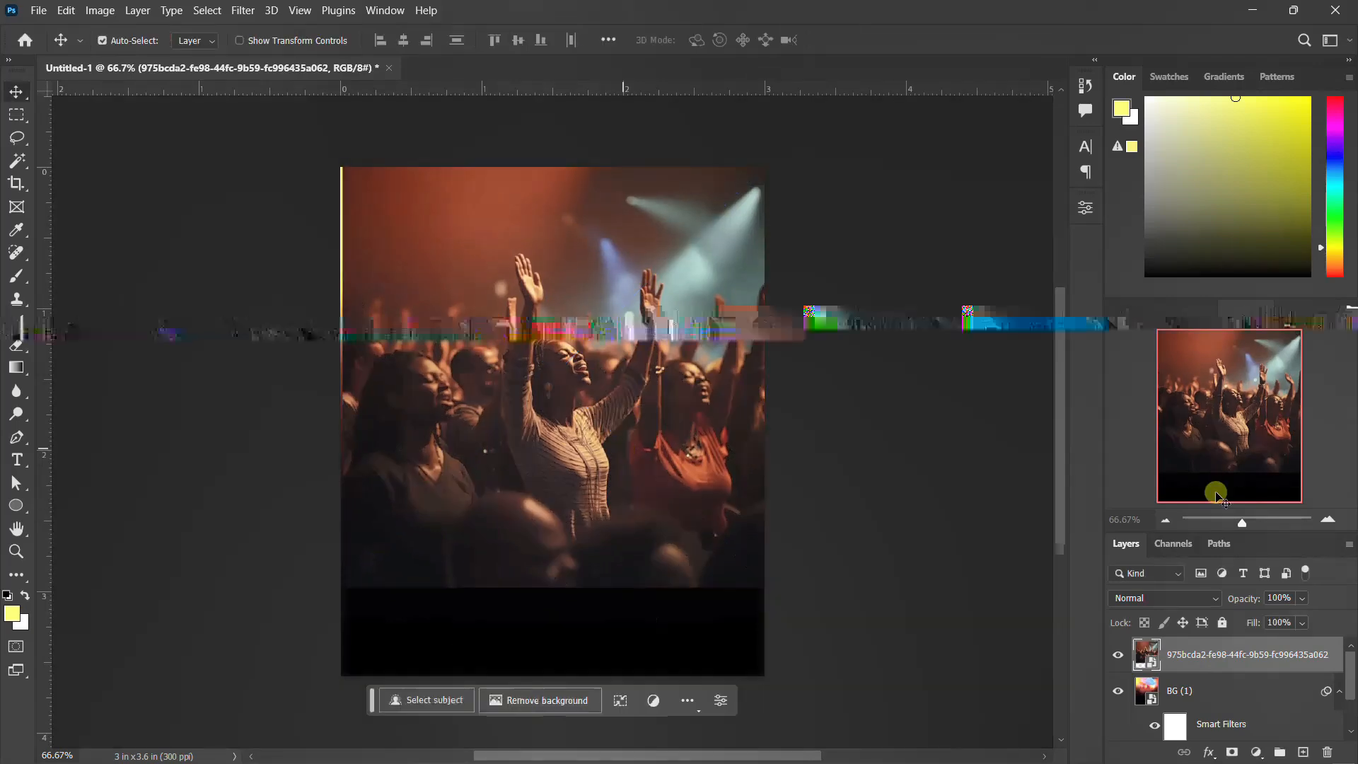
# Step: Set the crowd photo layer's blend mode to Overlay
pyautogui.click(1175, 597)
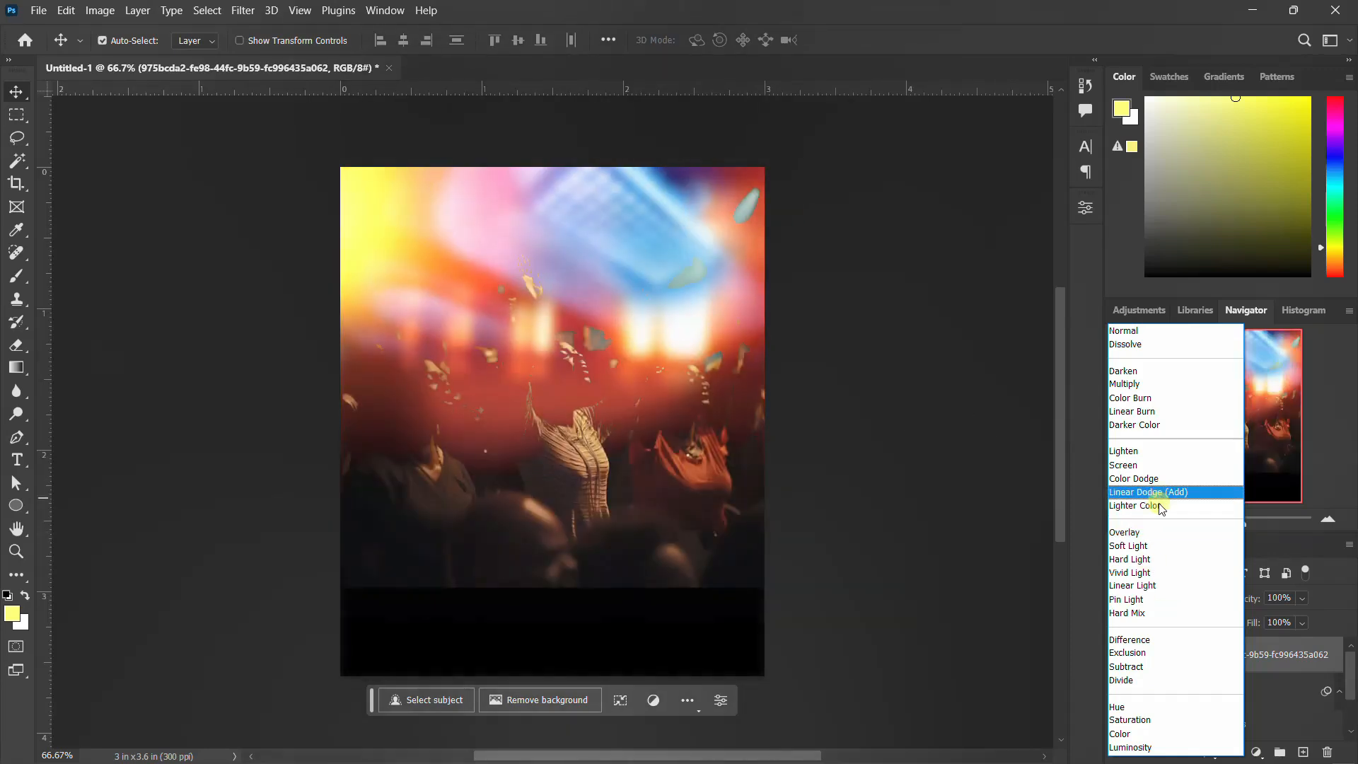
pyautogui.click(1156, 531)
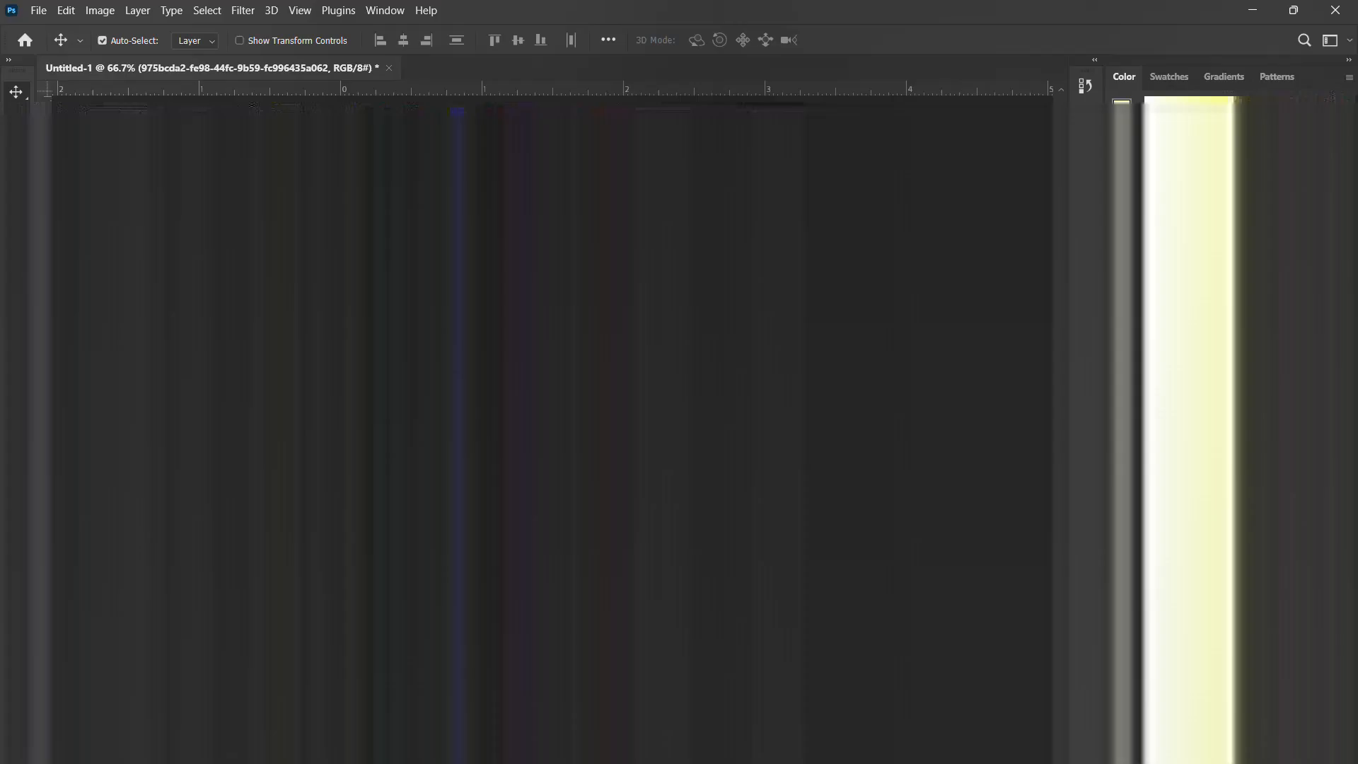
# Step: Add a layer mask to the crowd photo and brush black across its top edge to blend it
pyautogui.click(1220, 754)
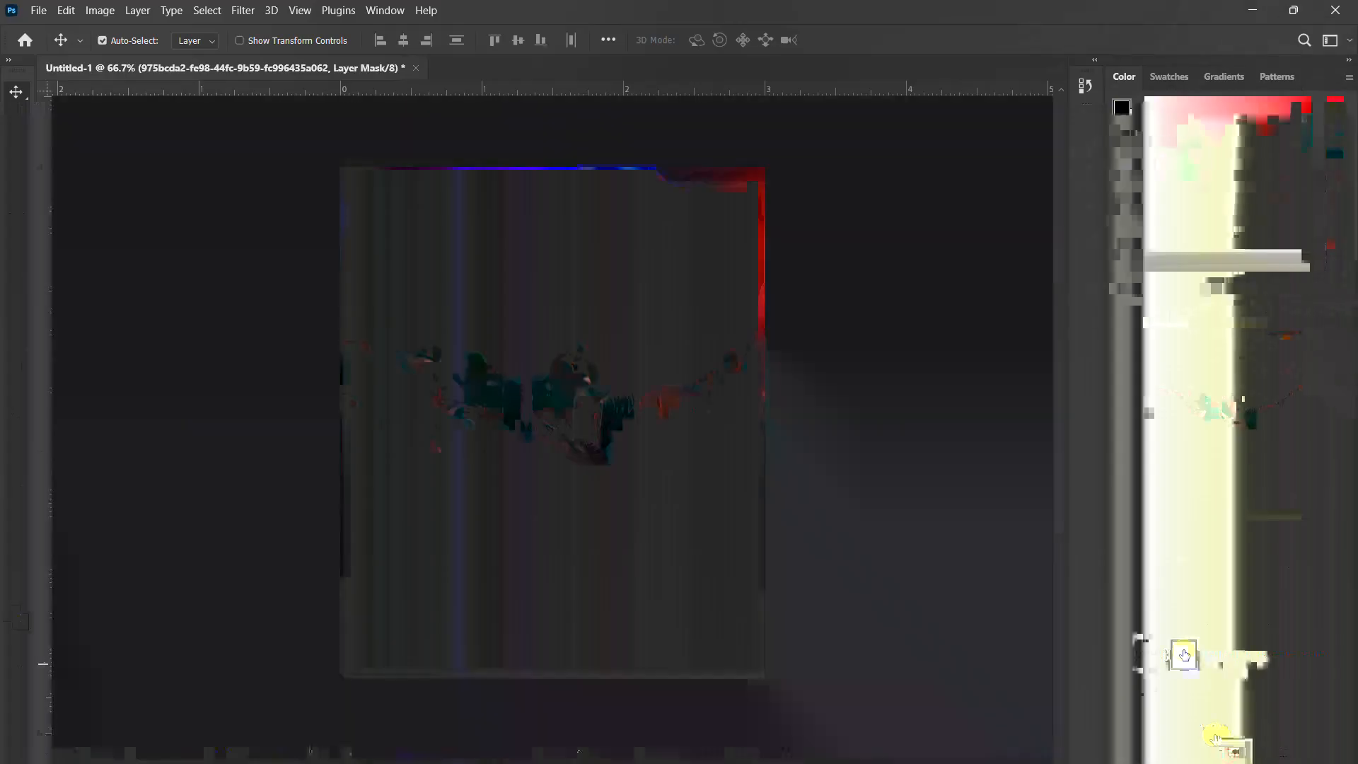
pyautogui.press('b')
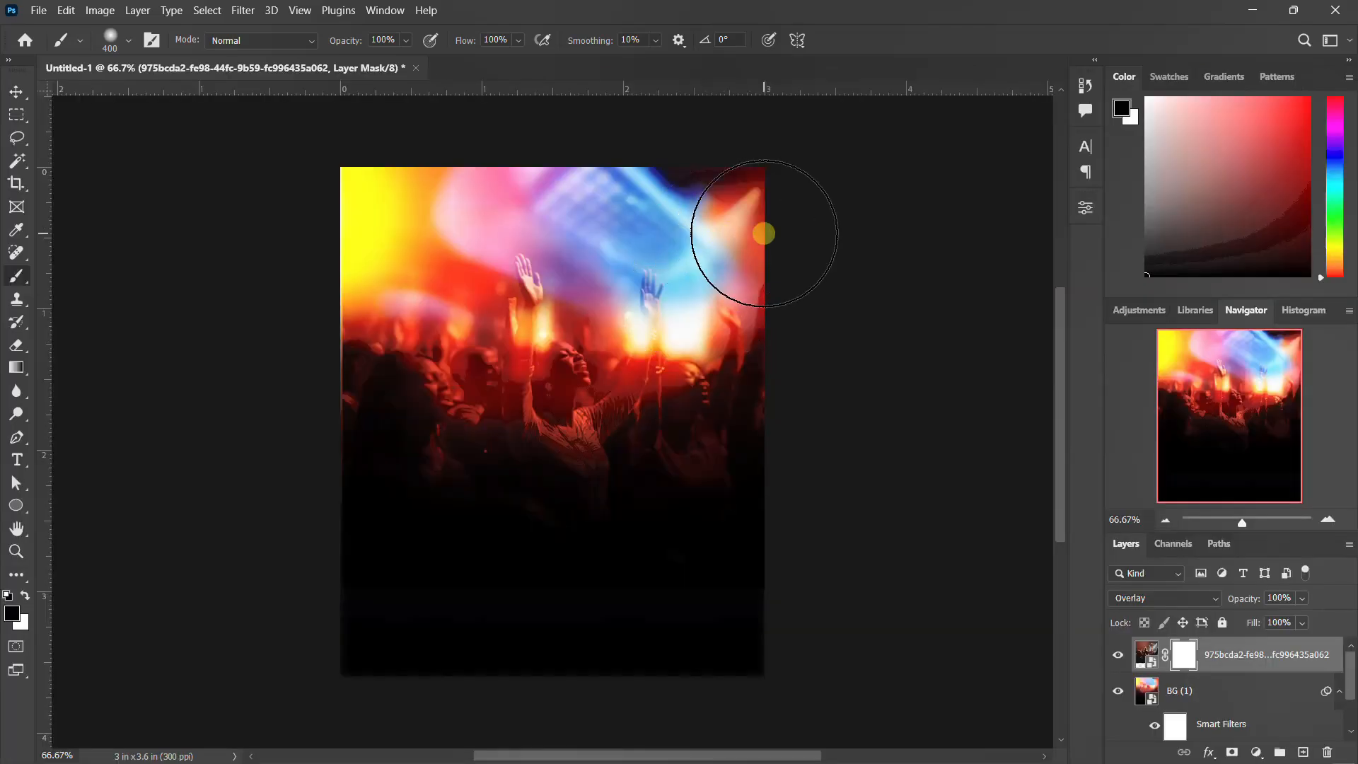
pyautogui.moveTo(764, 234)
pyautogui.mouseDown()
pyautogui.moveTo(364, 215)
pyautogui.moveTo(375, 228)
pyautogui.mouseUp()
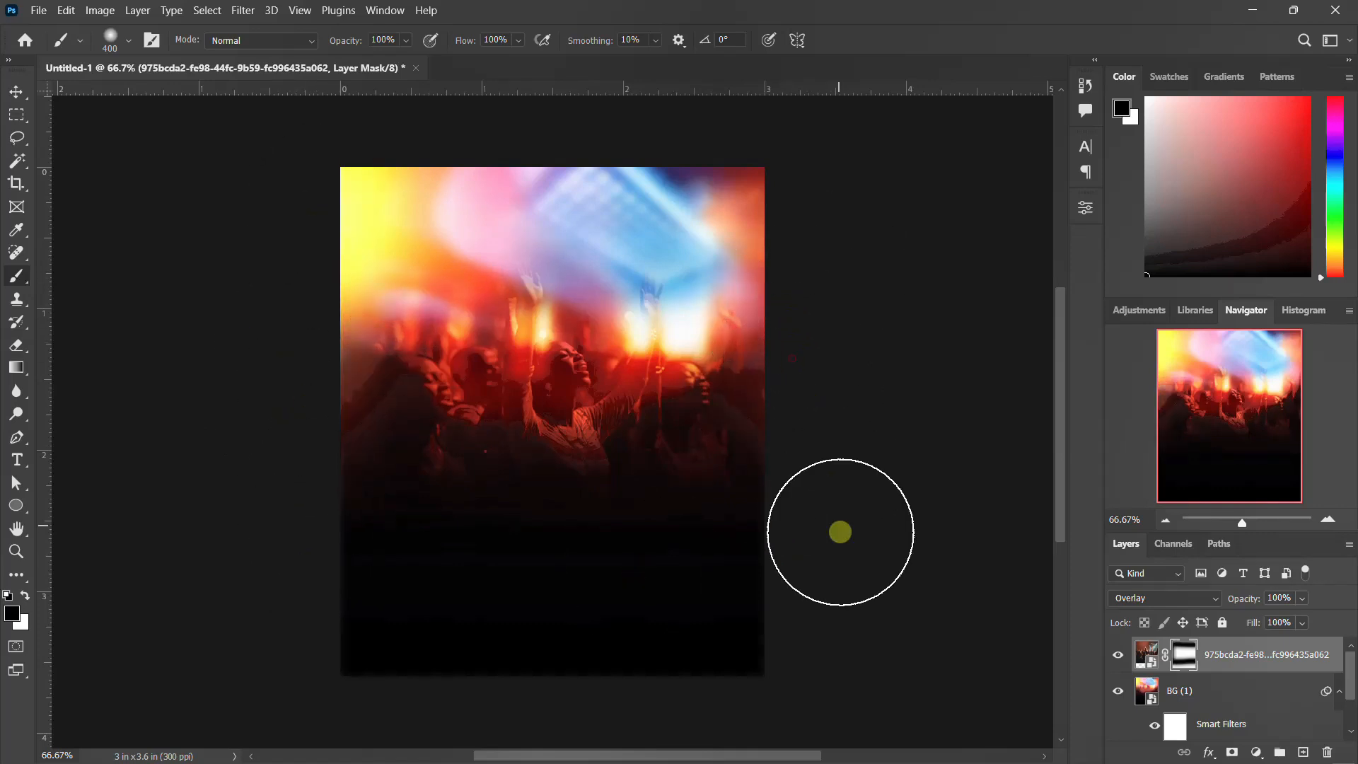
pyautogui.click(16, 97)
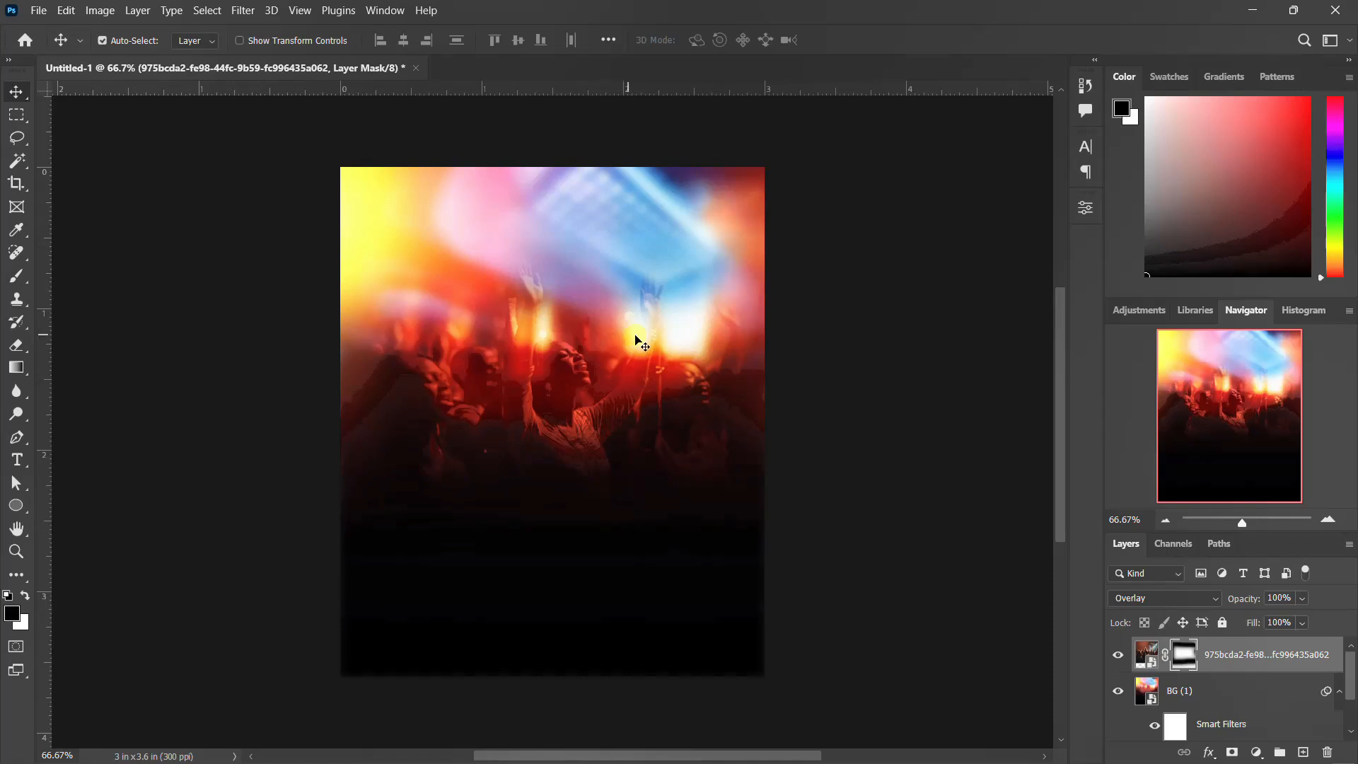
# Step: Add a Color Lookup adjustment layer loading the 3D LUT file Going for a walk.CUBE
pyautogui.click(1257, 752)
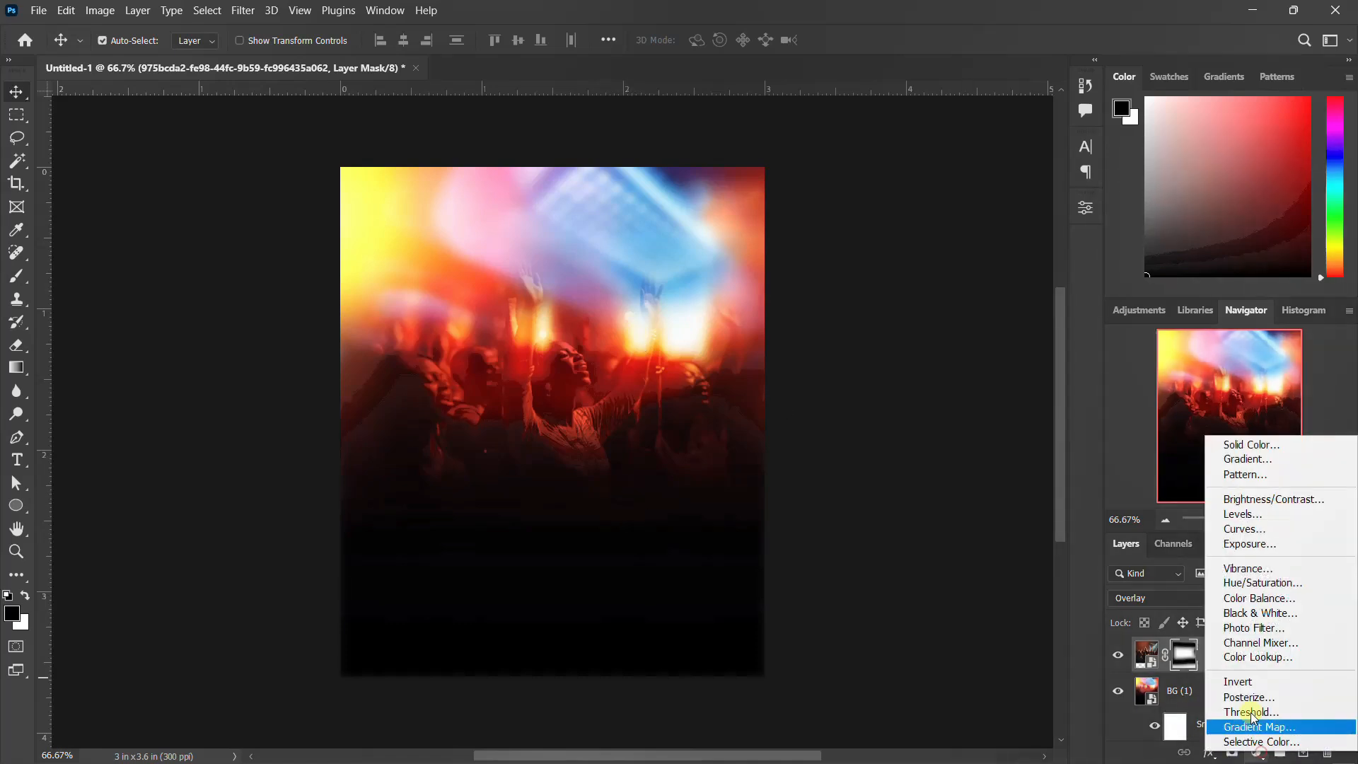
pyautogui.click(1238, 659)
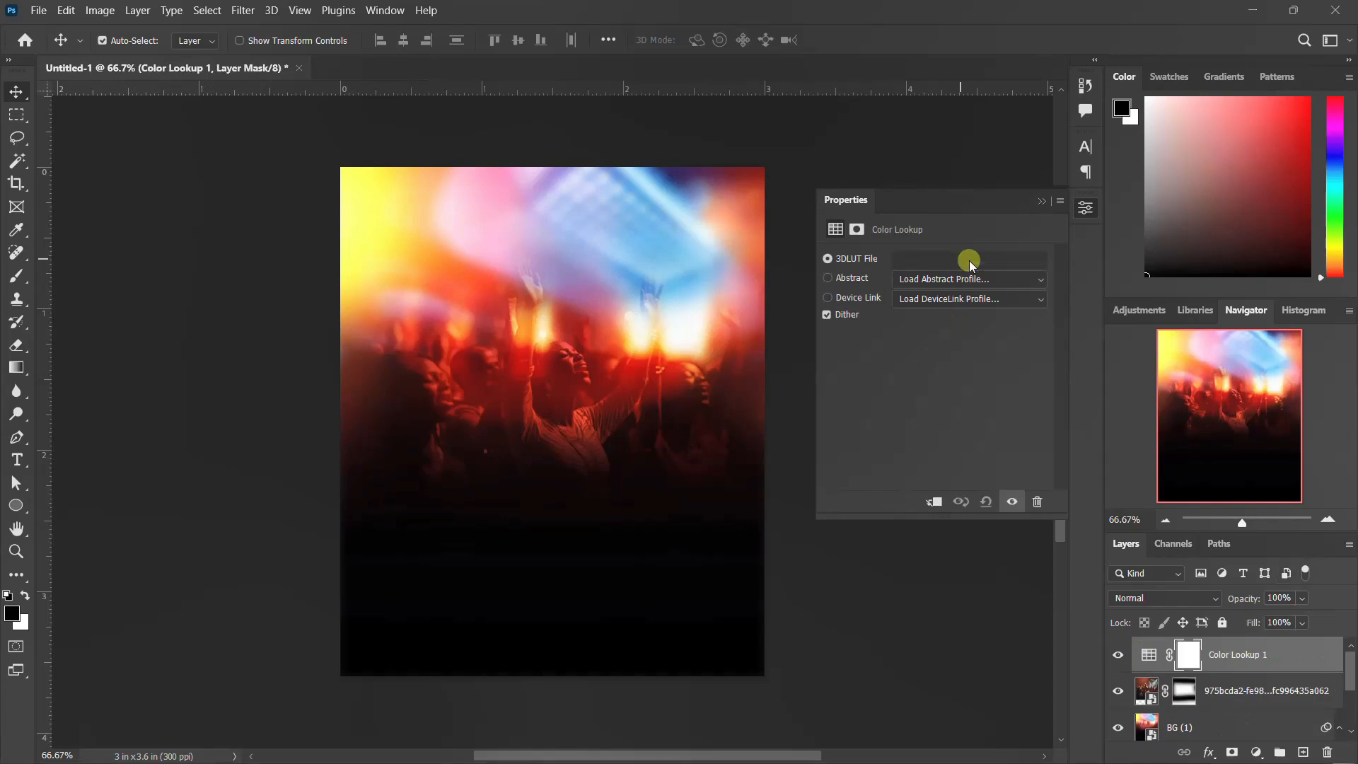
pyautogui.click(962, 262)
pyautogui.click(951, 265)
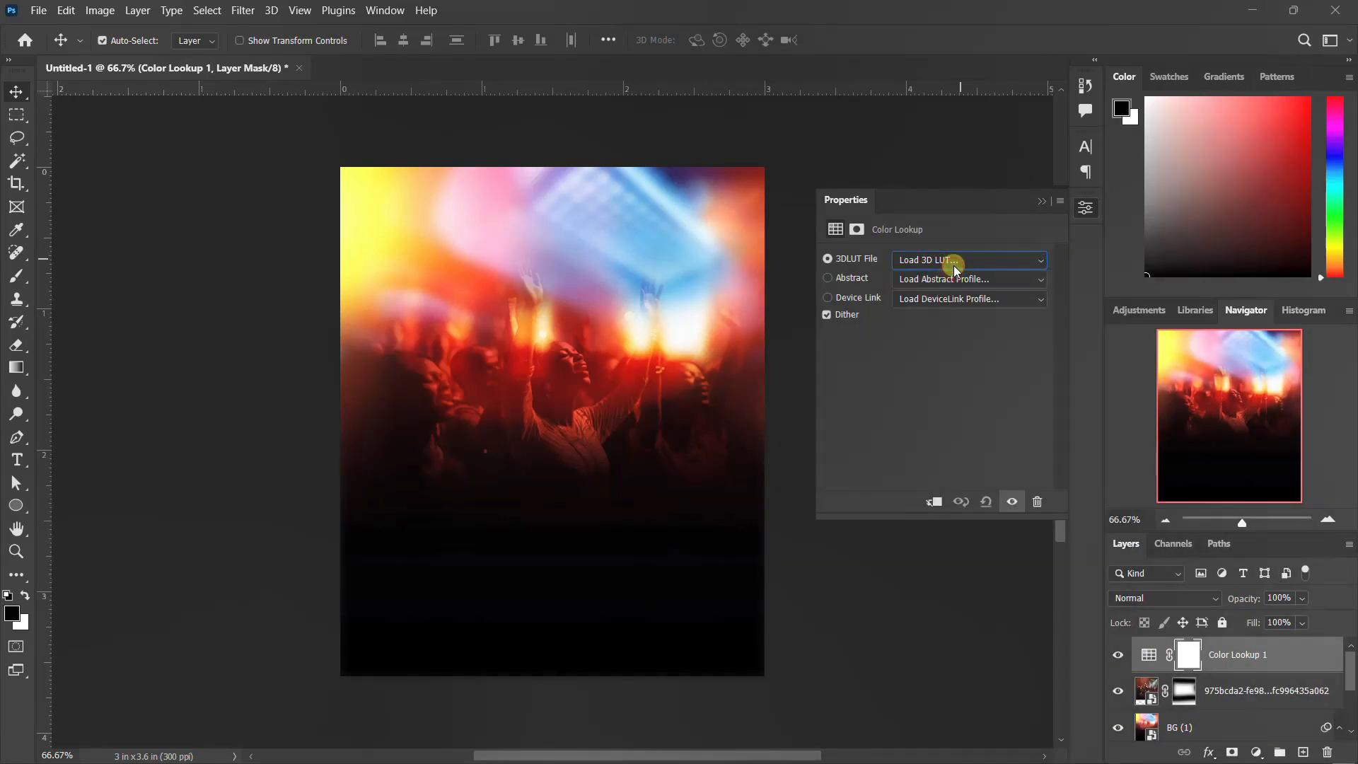
pyautogui.click(955, 270)
pyautogui.click(942, 278)
pyautogui.scroll(-8, 941, 429)
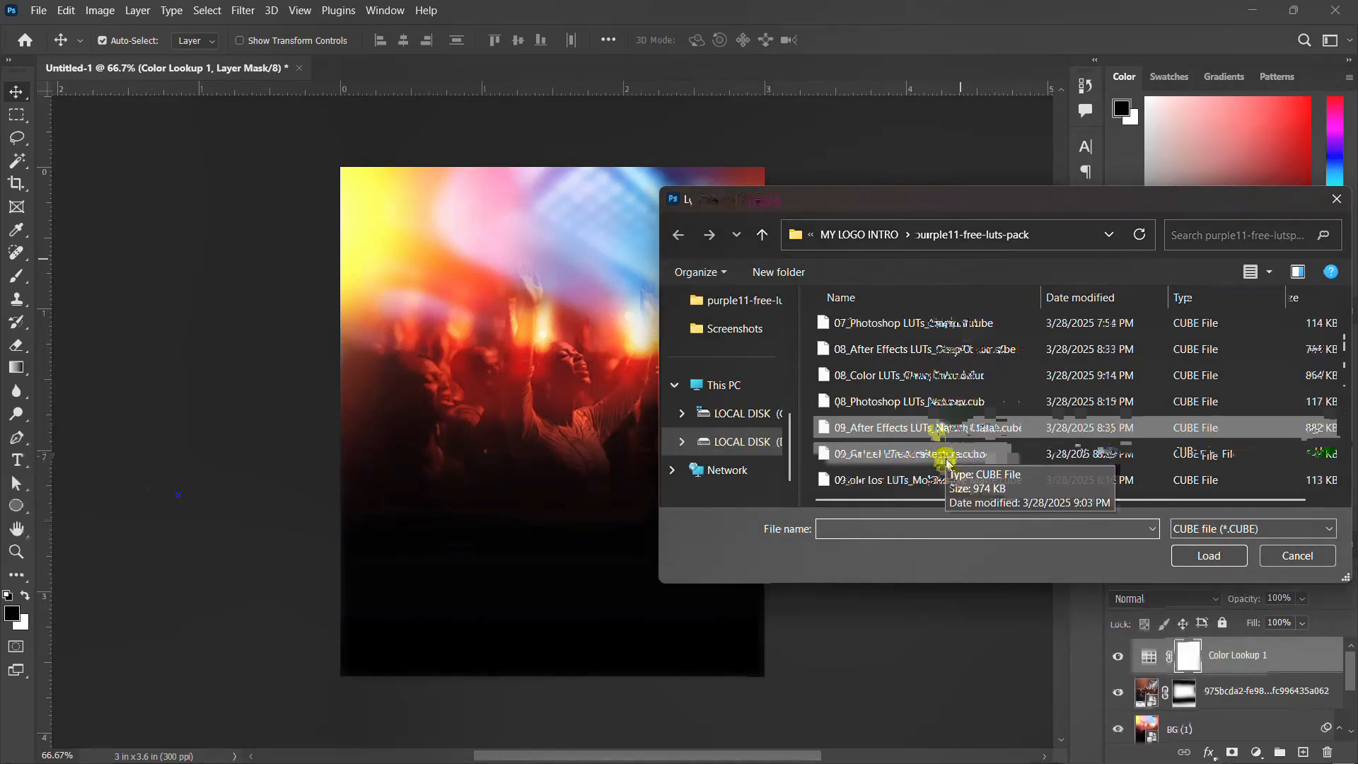
pyautogui.click(944, 428)
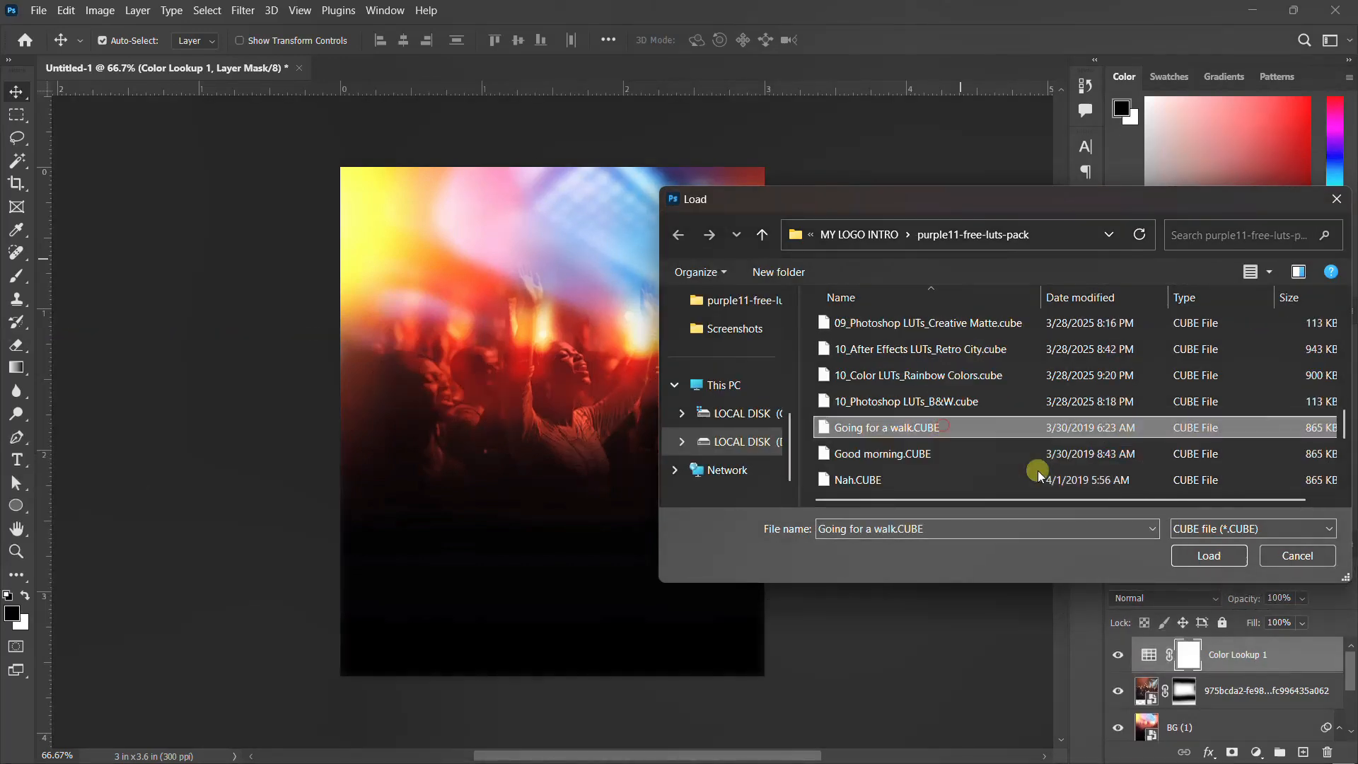
pyautogui.click(1221, 561)
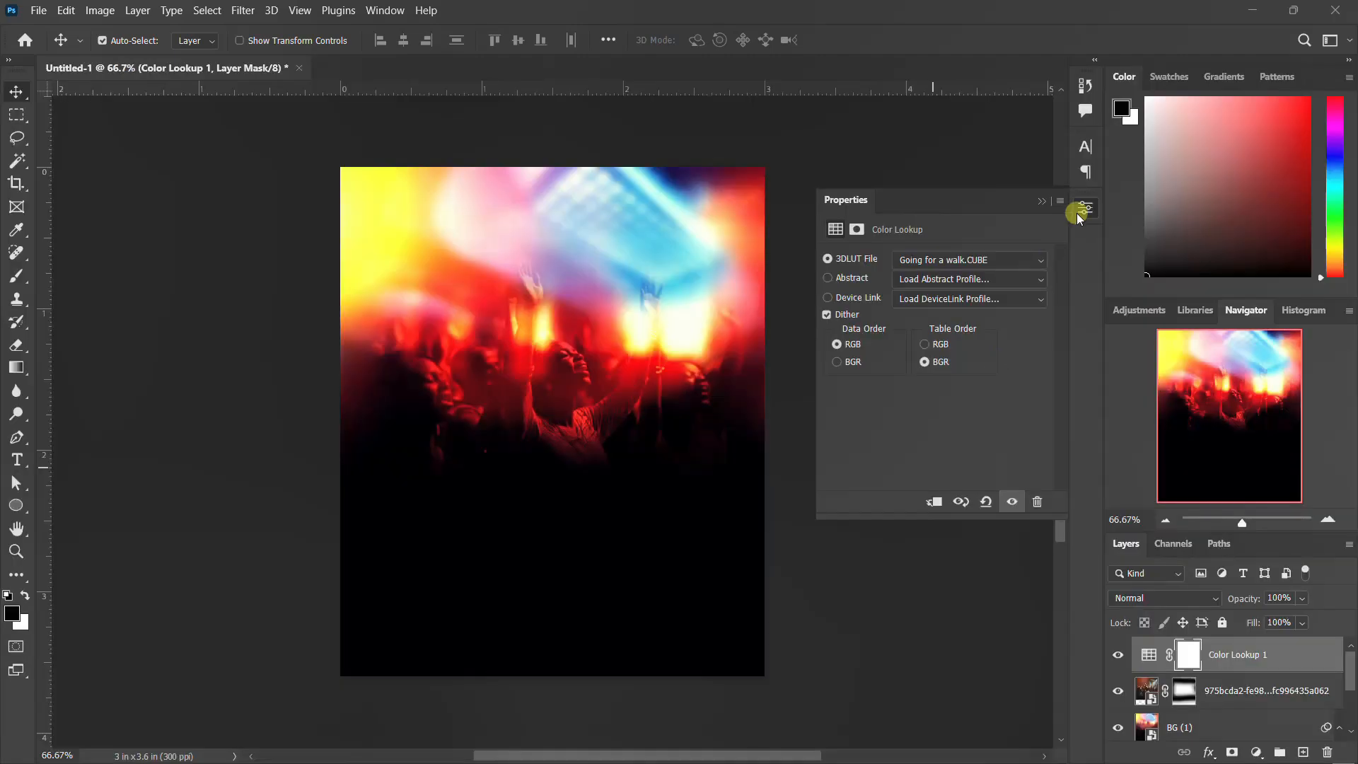
pyautogui.click(1080, 212)
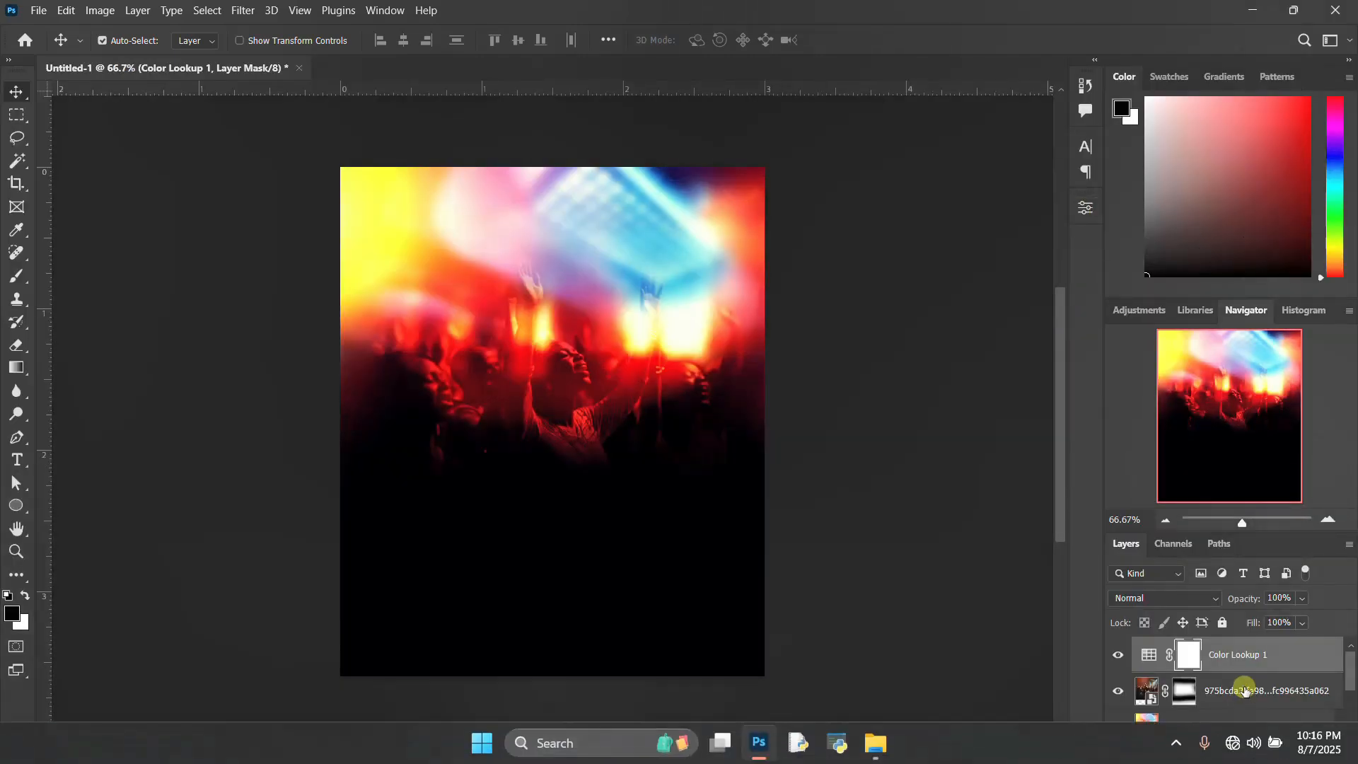
# Step: Unlock the Background layer at the bottom of the layer stack
pyautogui.scroll(-3, 1230, 708)
pyautogui.click(1319, 725)
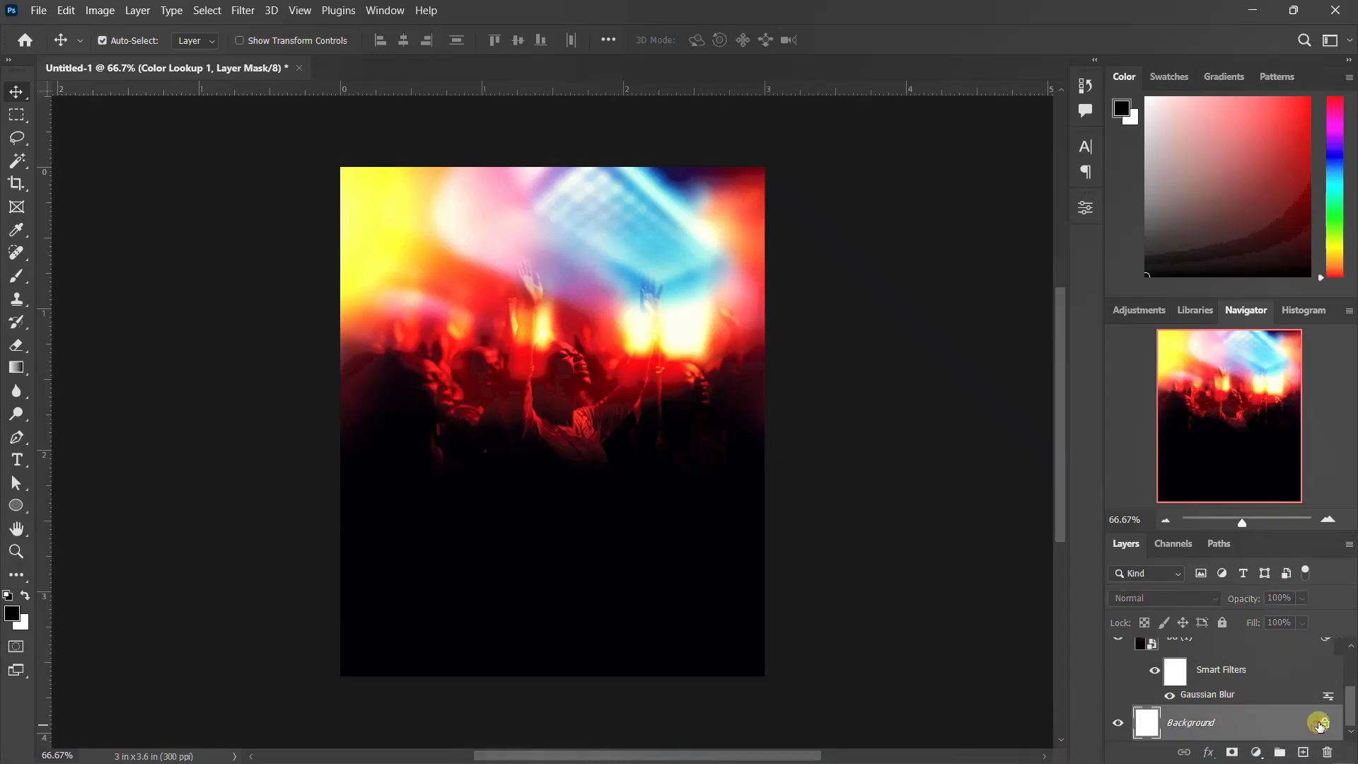
pyautogui.click(1324, 724)
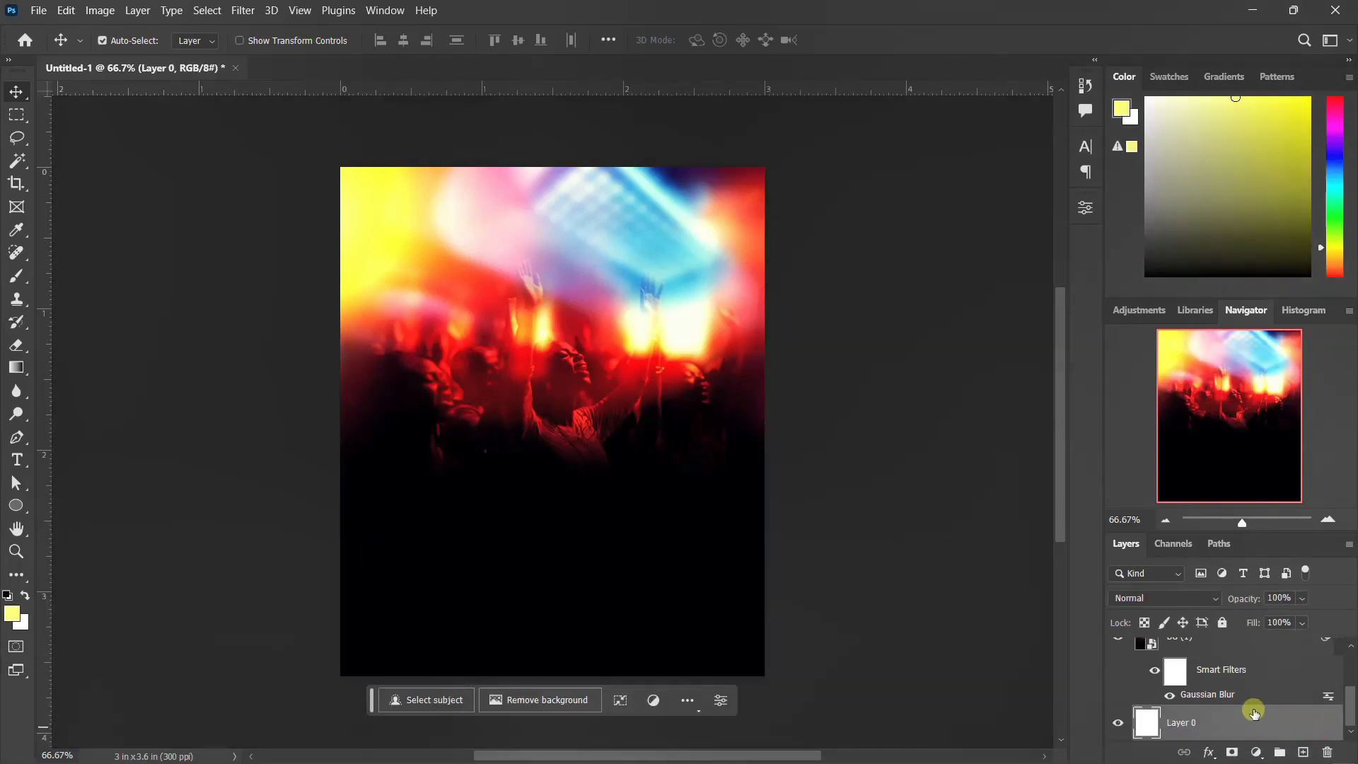
# Step: Group all layers into a folder named BACKGROUND
pyautogui.scroll(3, 1255, 713)
pyautogui.keyDown('shift'); pyautogui.click(1243, 663); pyautogui.keyUp('shift')
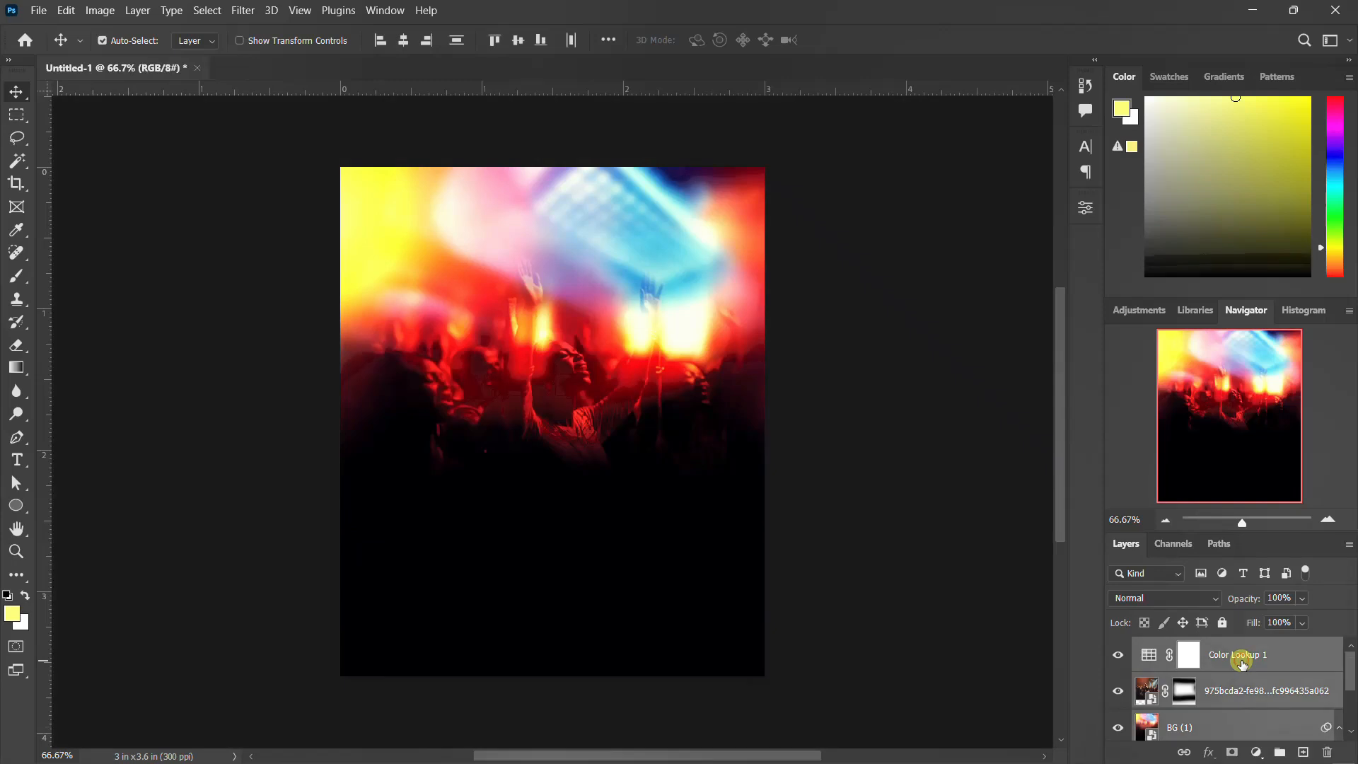
pyautogui.hotkey('ctrl', 'g')
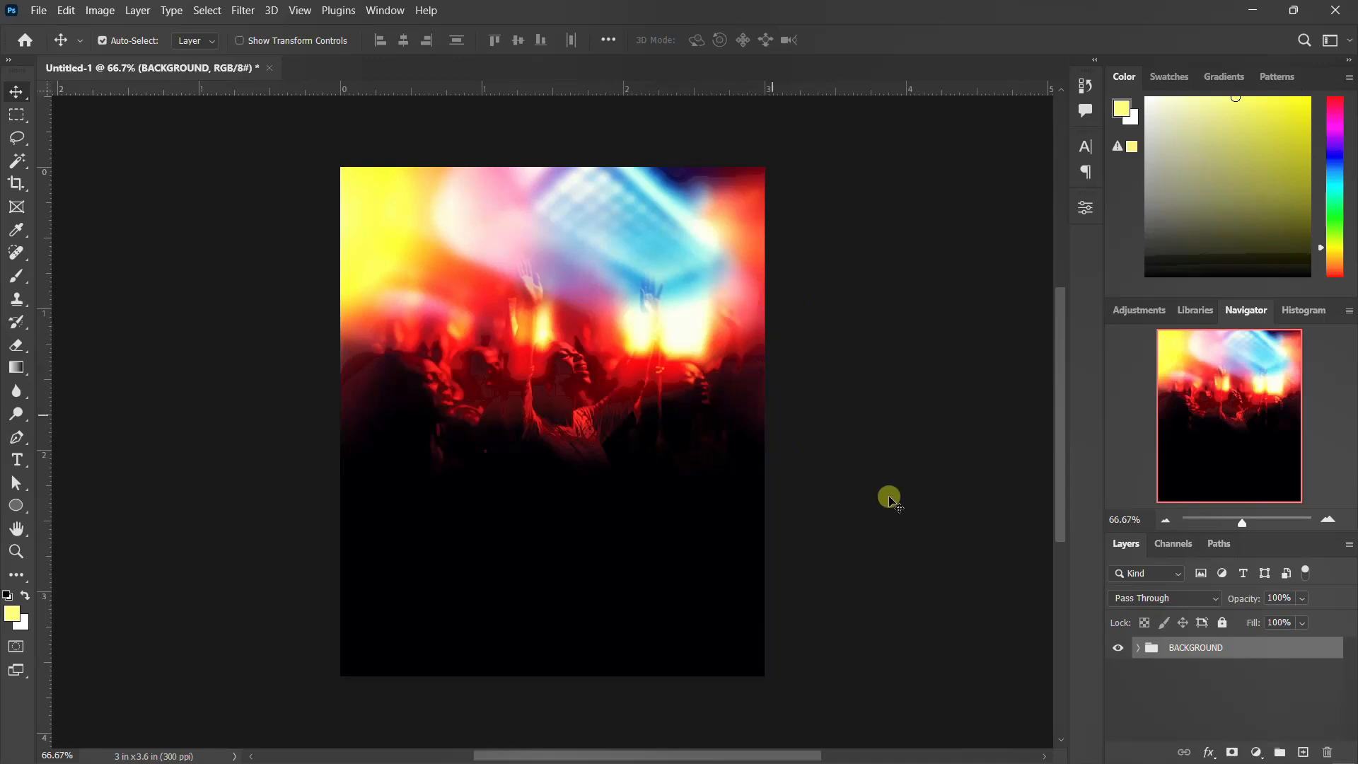
pyautogui.moveTo(837, 752)
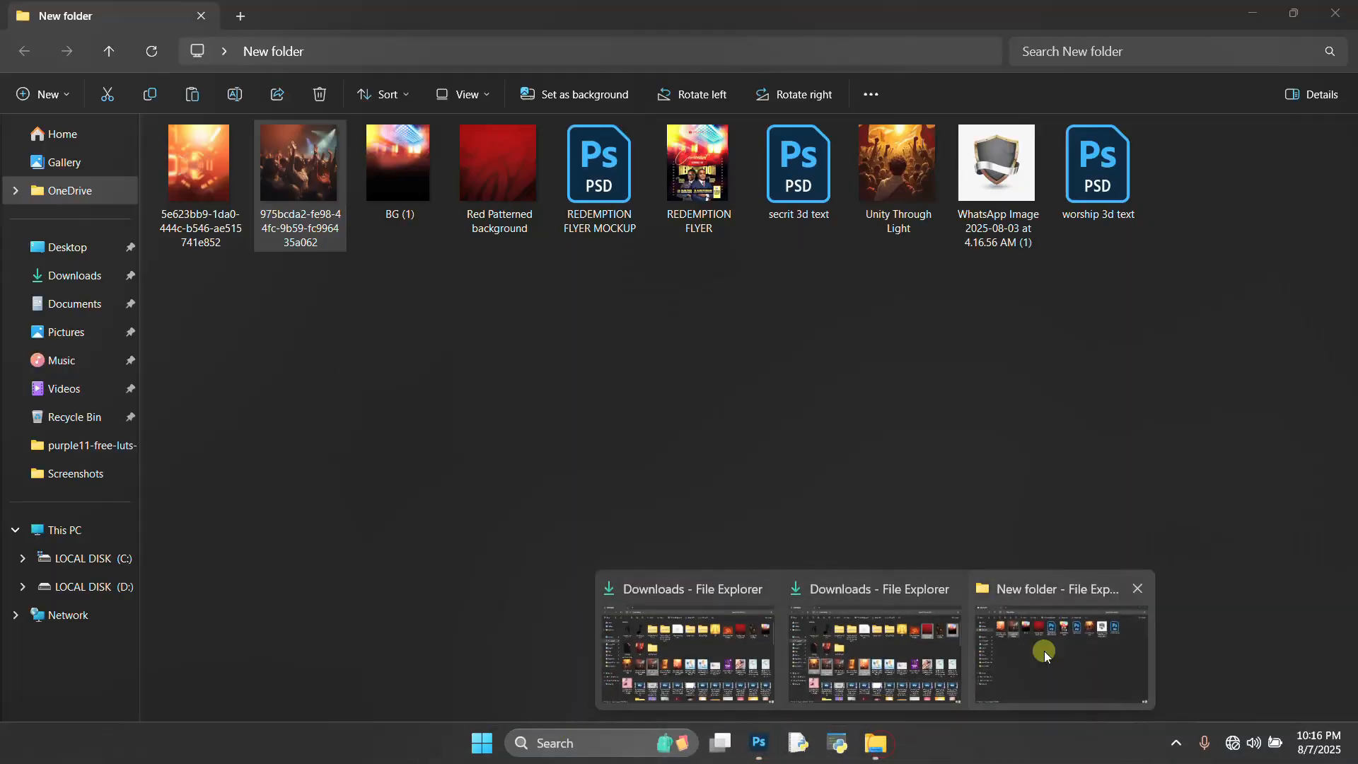
pyautogui.click(1043, 649)
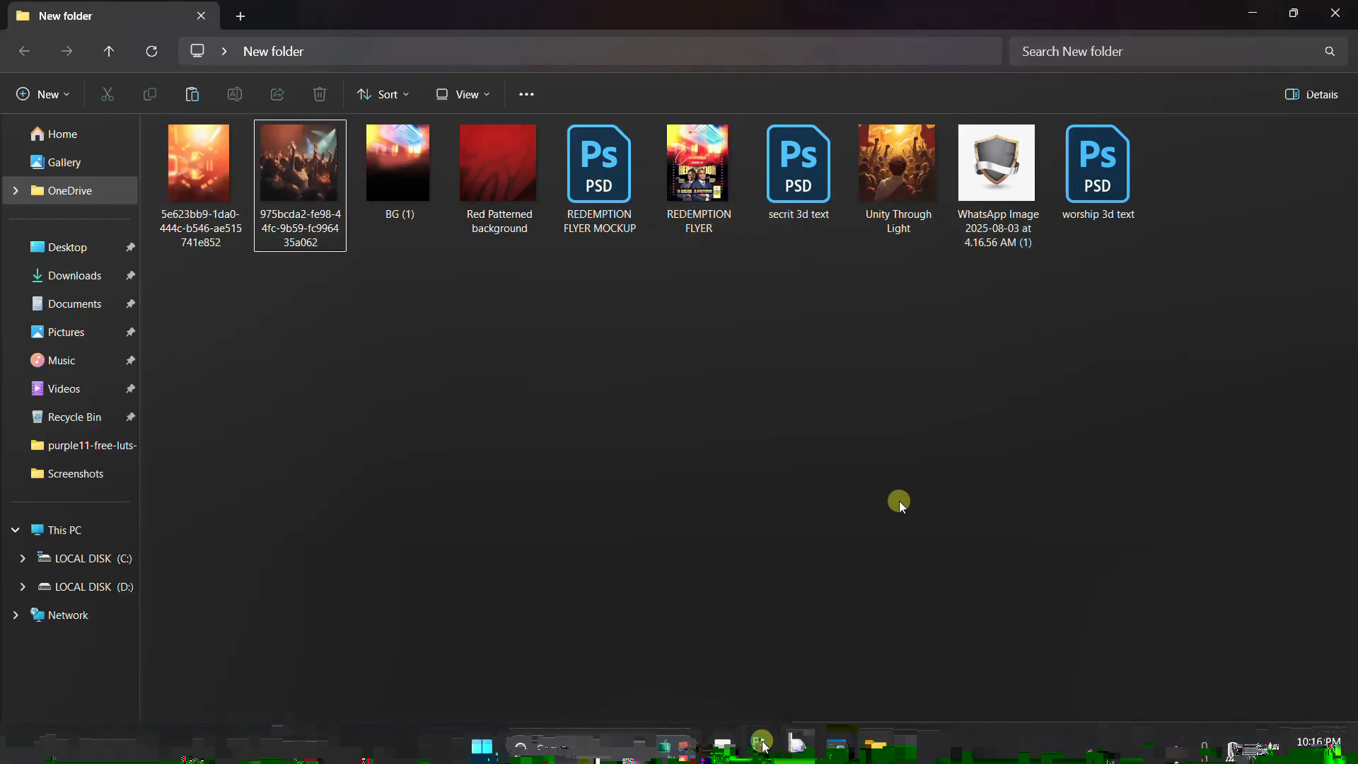
pyautogui.click(761, 743)
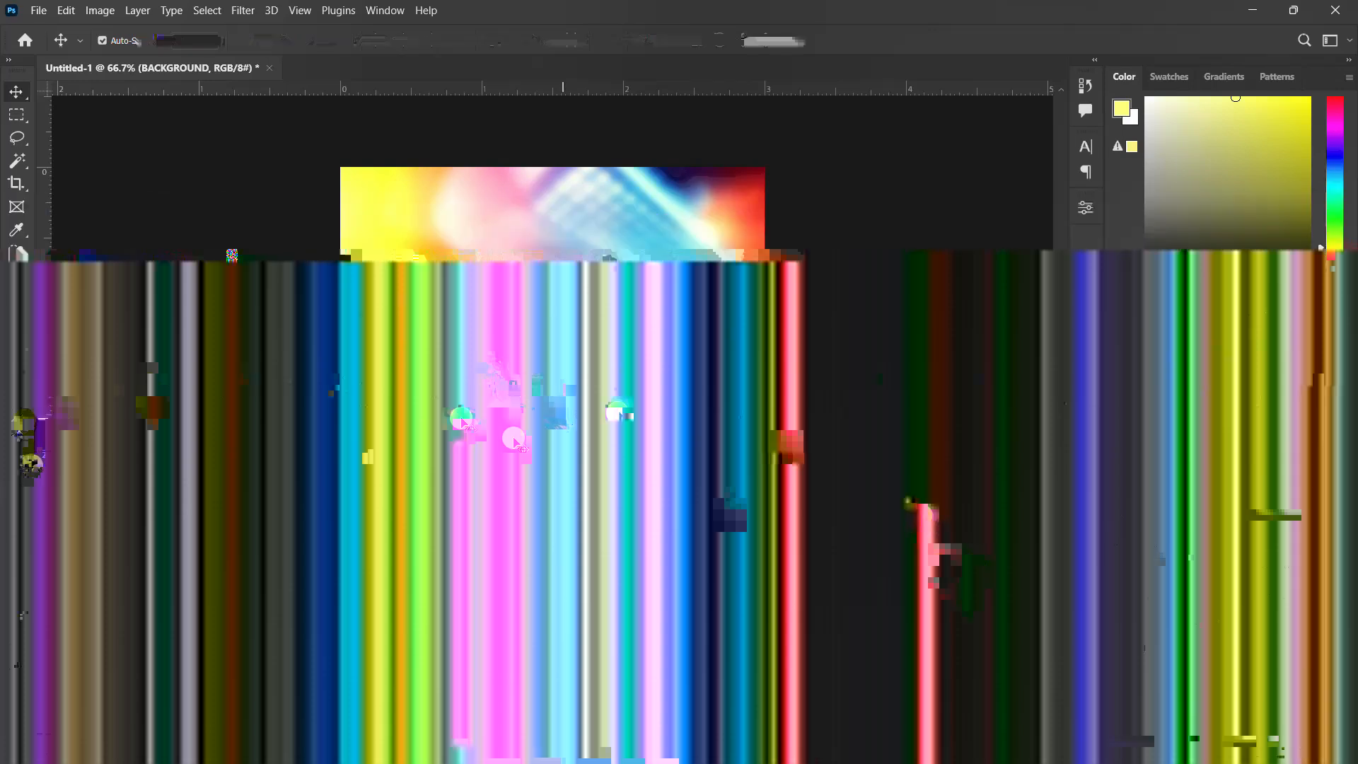
# Step: Add the text "Covernant" in Ambawang Signature 18 pt over the middle of the crowd
pyautogui.press('t')
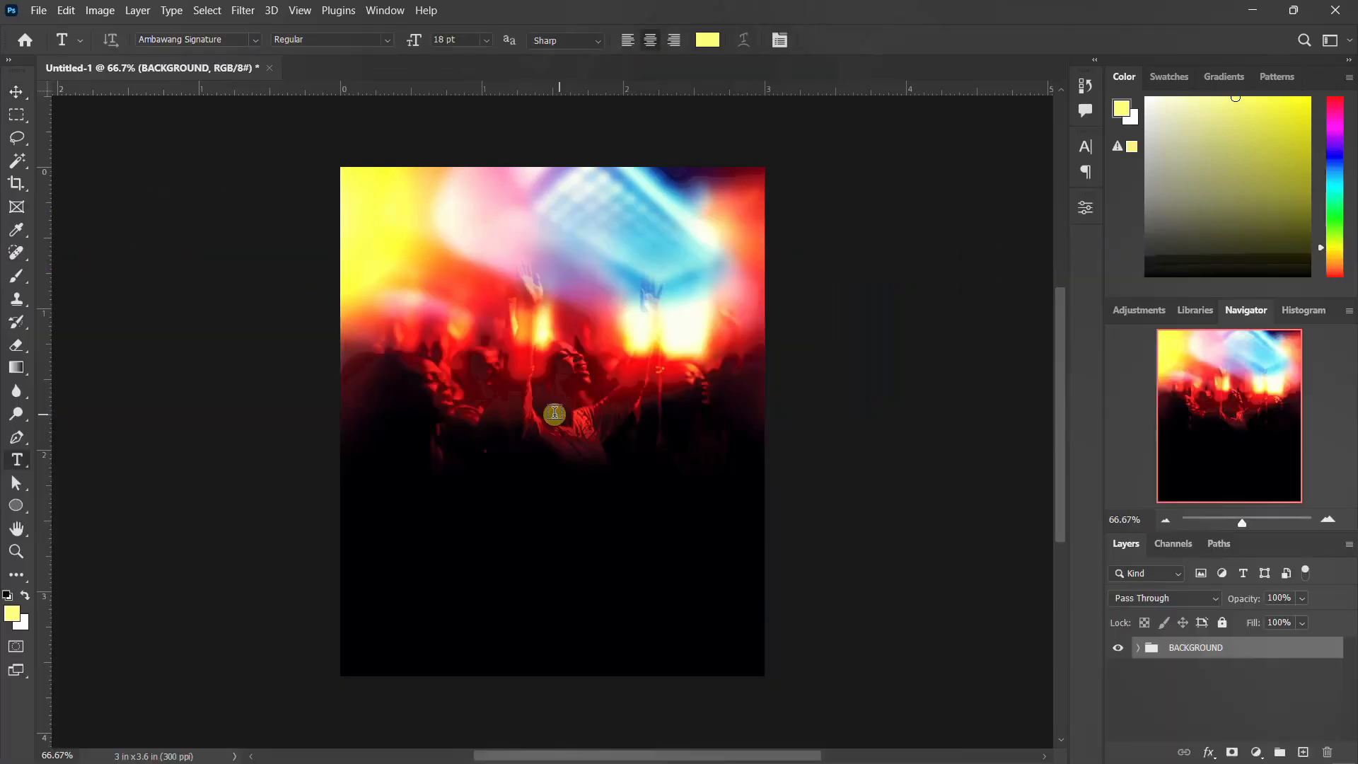
pyautogui.click(495, 388)
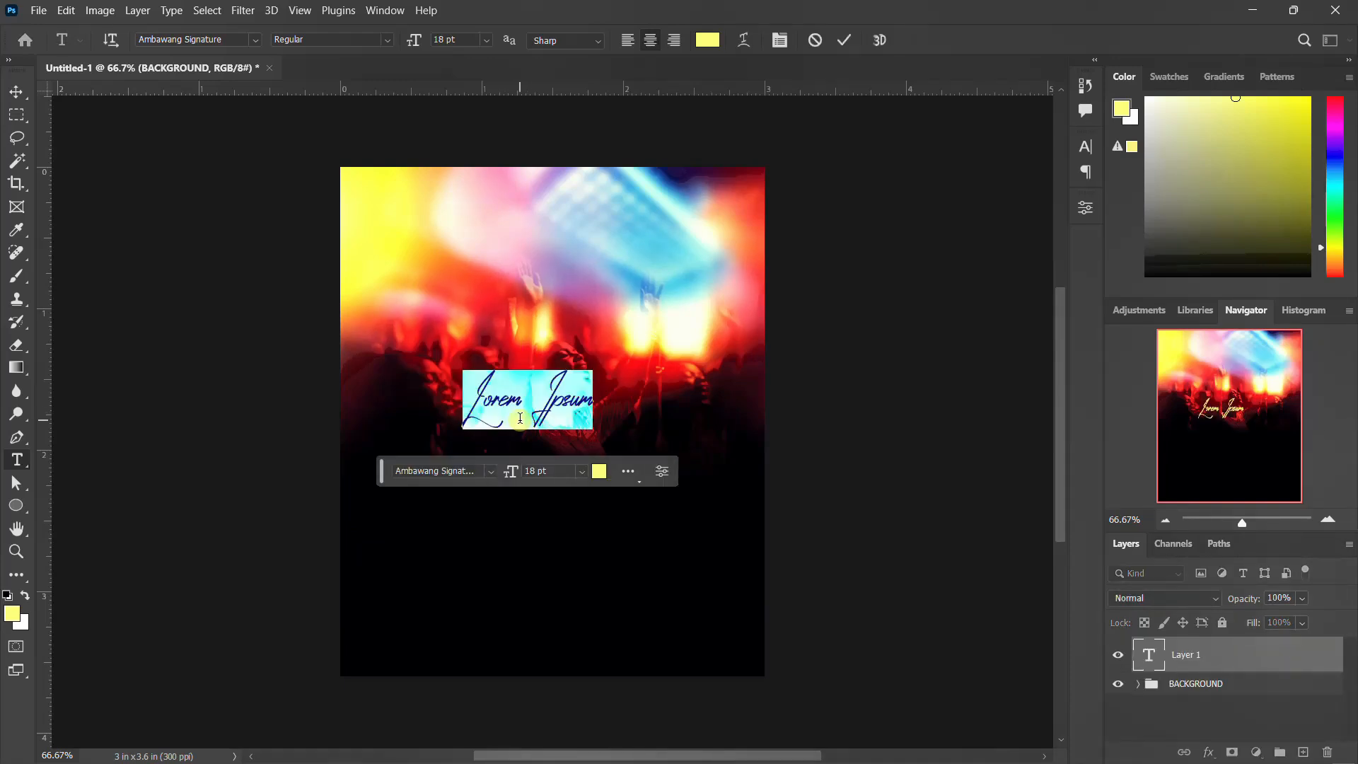
pyautogui.write('Coverna')
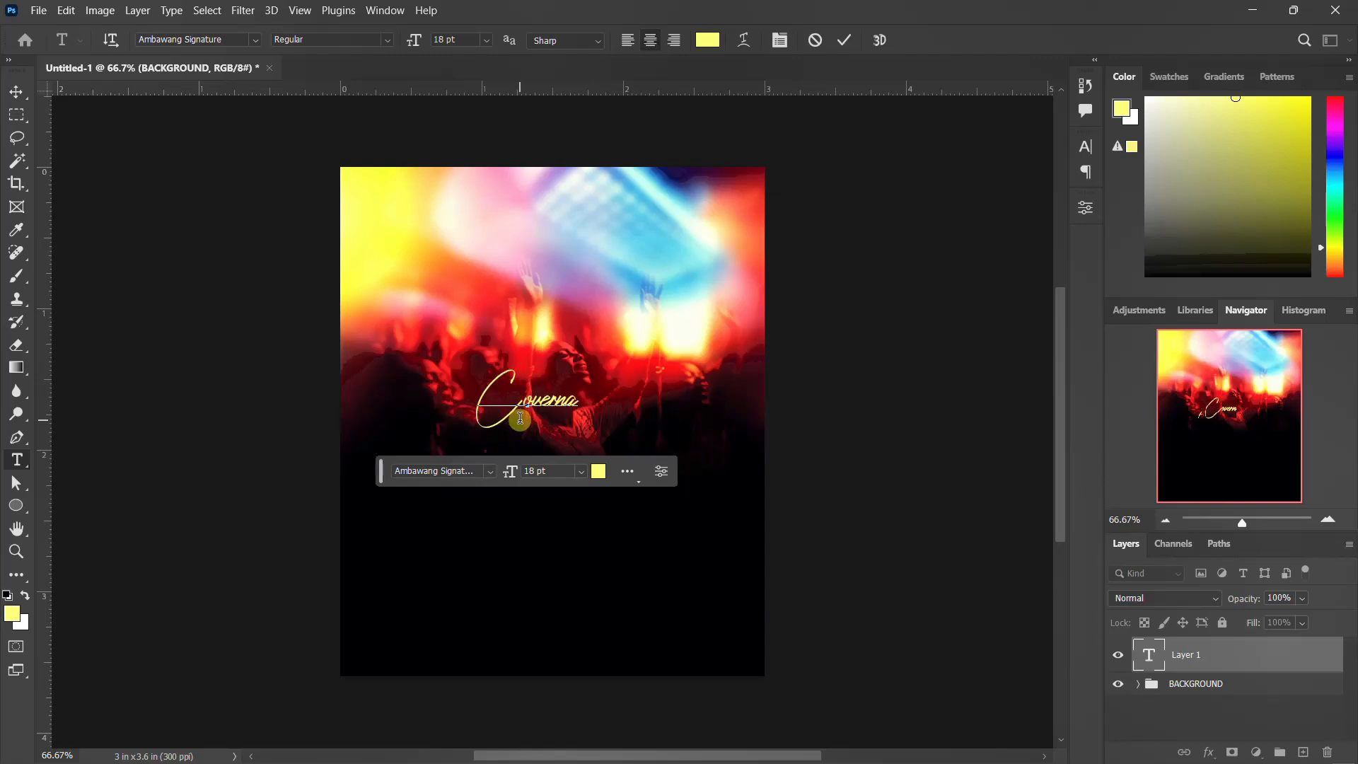
pyautogui.hotkey('ctrl', 'Return')
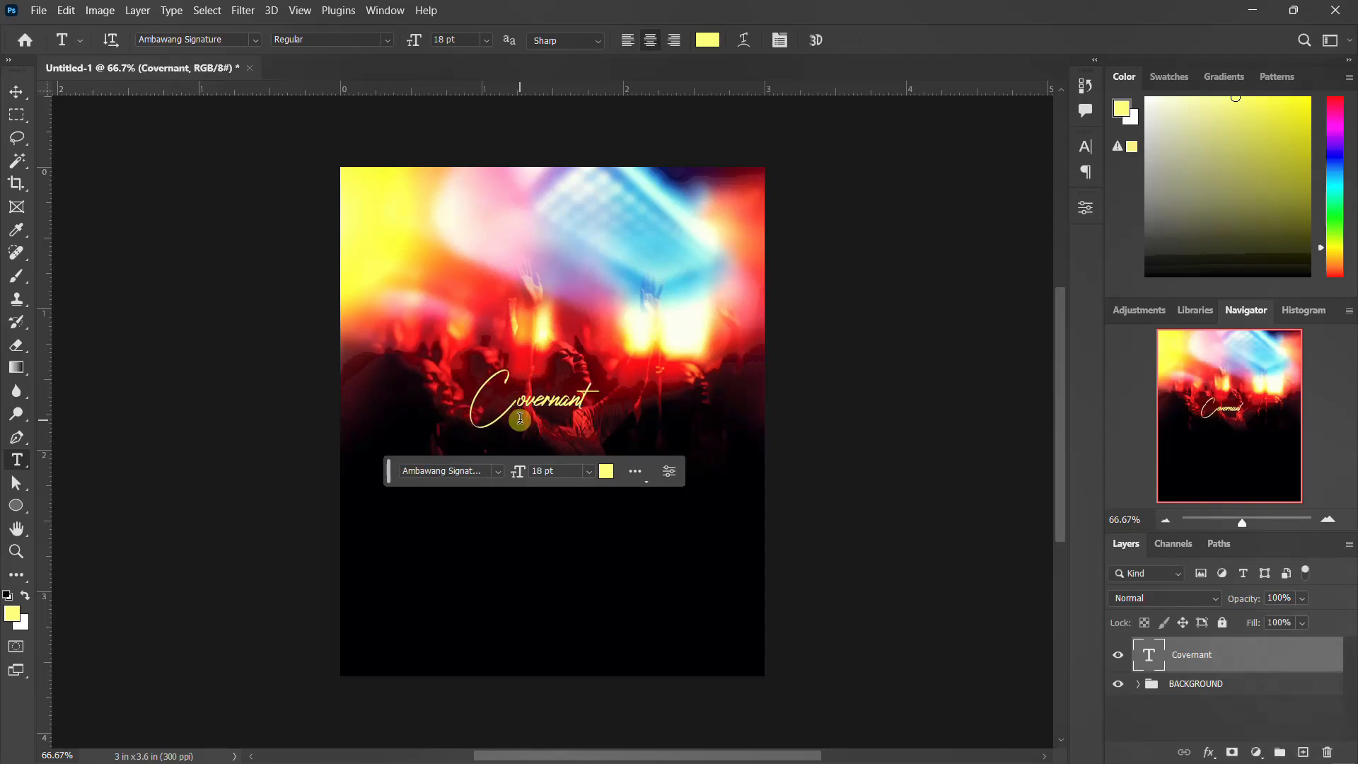
# Step: Nudge the Covernant text into place and align it to the horizontal center of the canvas
pyautogui.click(15, 93)
pyautogui.moveTo(550, 402); pyautogui.dragTo(568, 409)
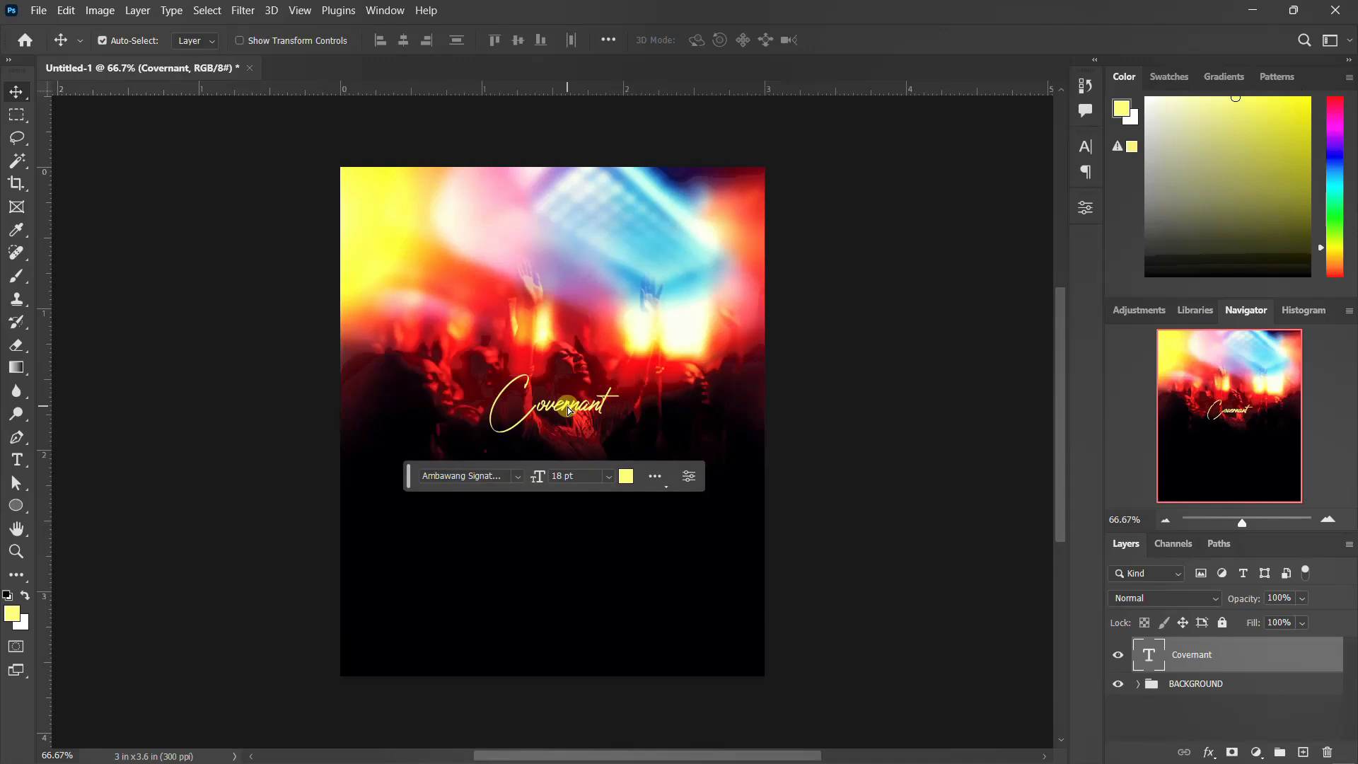
pyautogui.hotkey('ctrl', 'a')
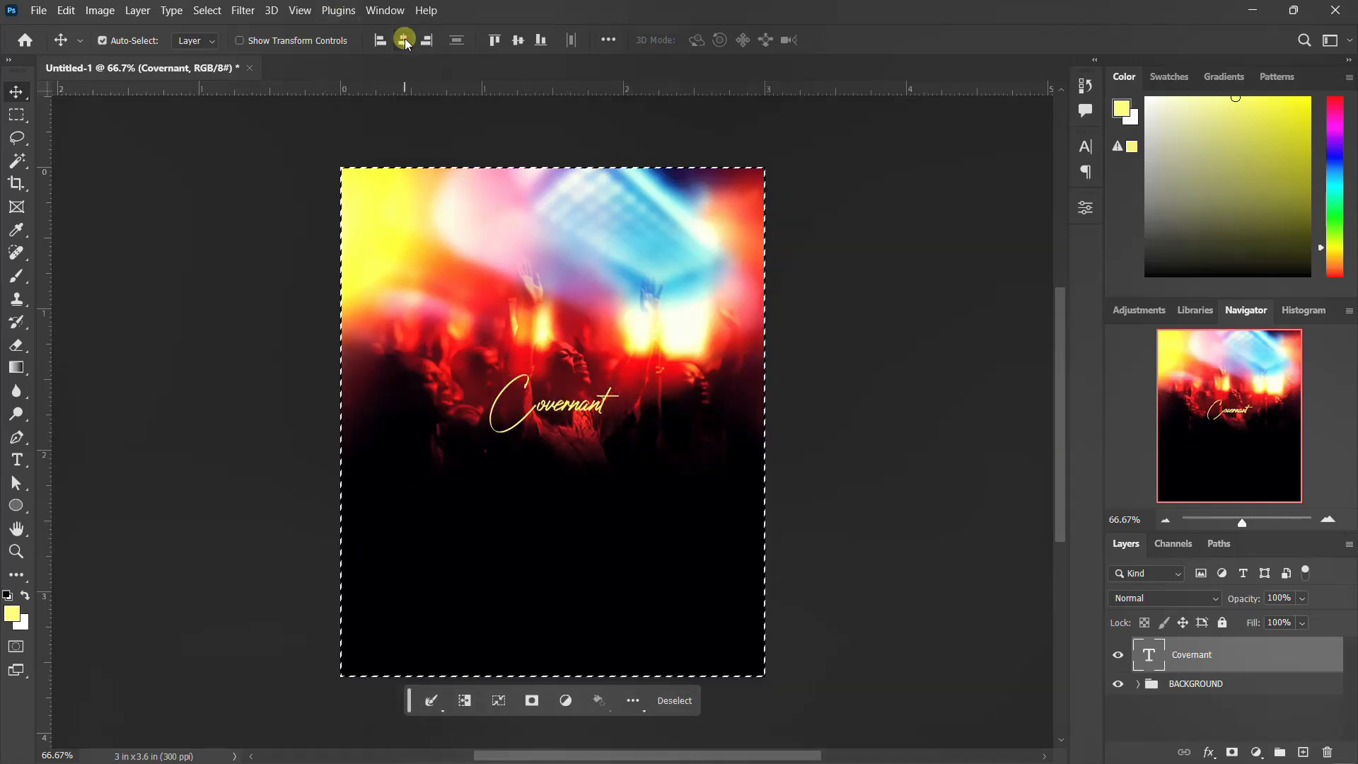
pyautogui.click(403, 40)
pyautogui.hotkey('ctrl', 'd')
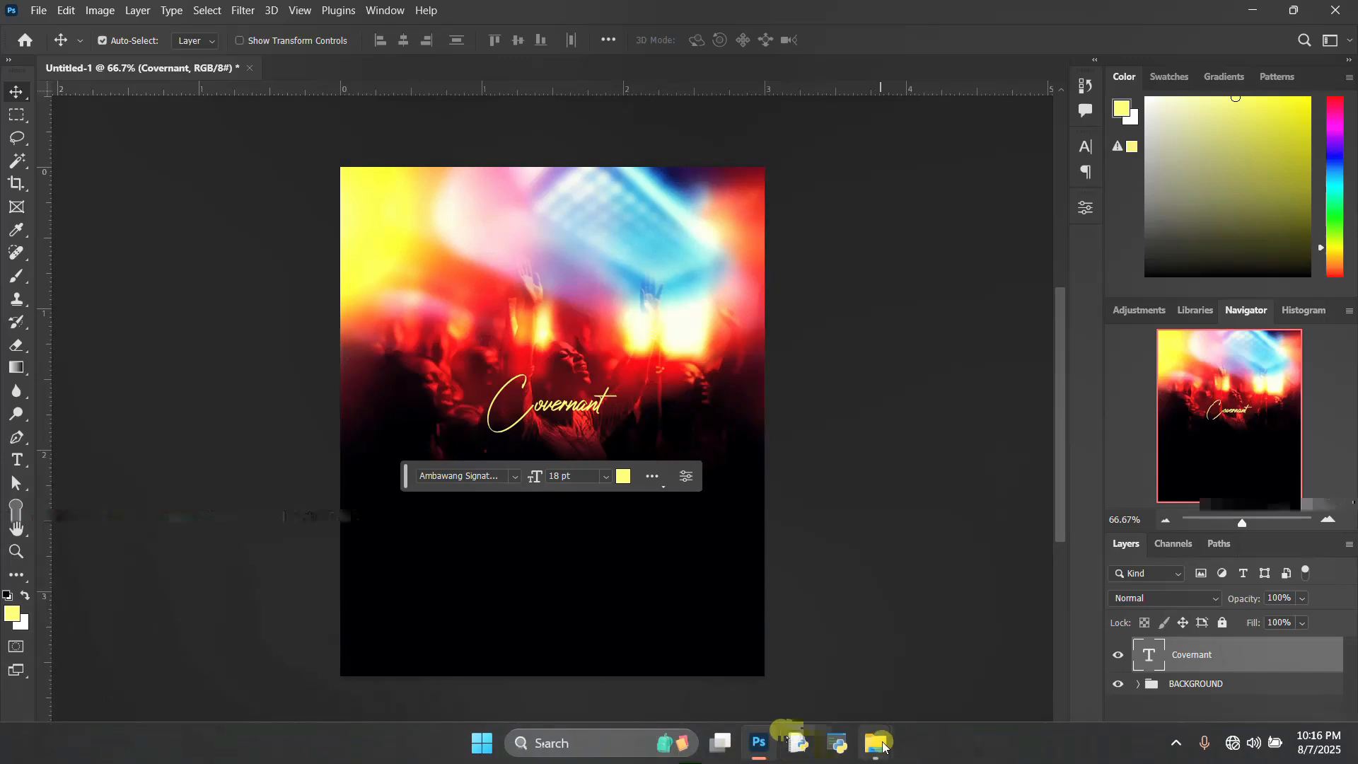
# Step: Place the secrit 3d text PSD file from its folder into the document, scaling it down to about 21%
pyautogui.moveTo(884, 729)
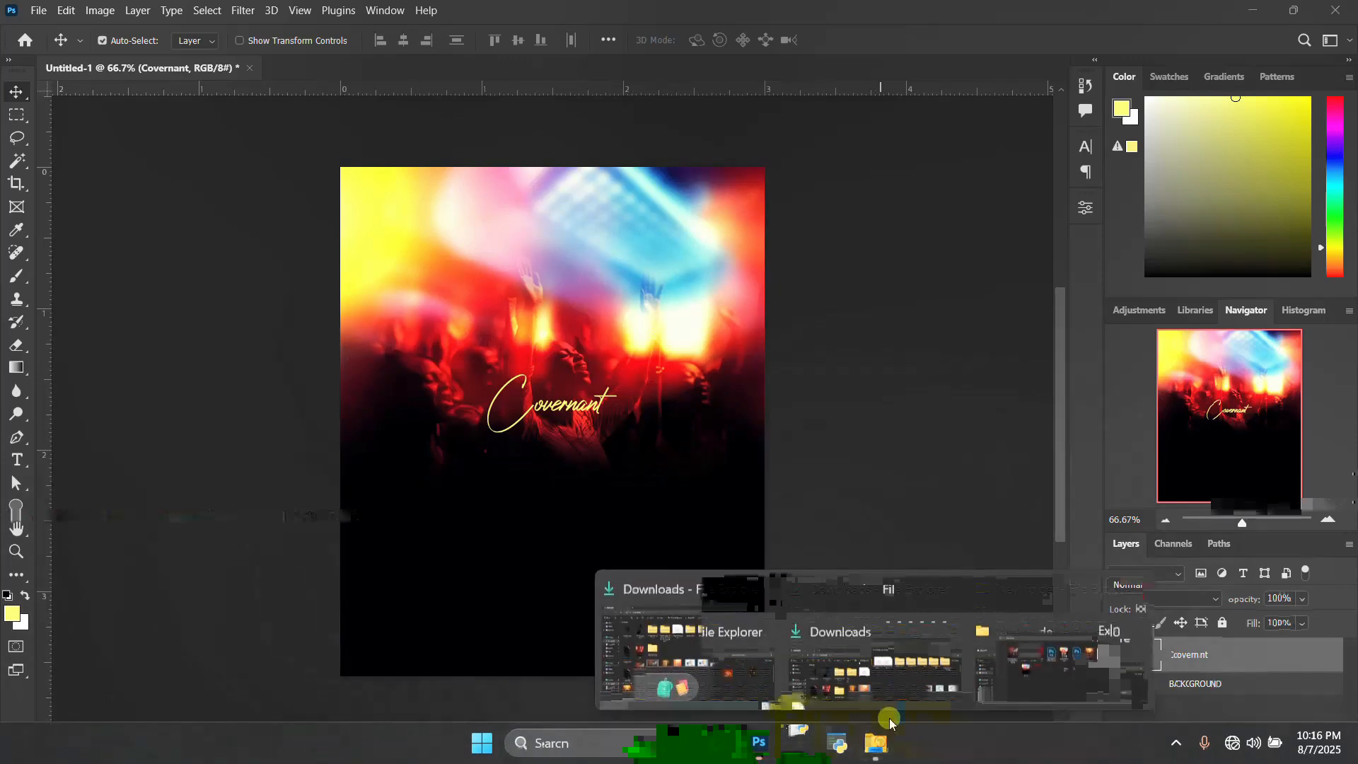
pyautogui.click(1021, 669)
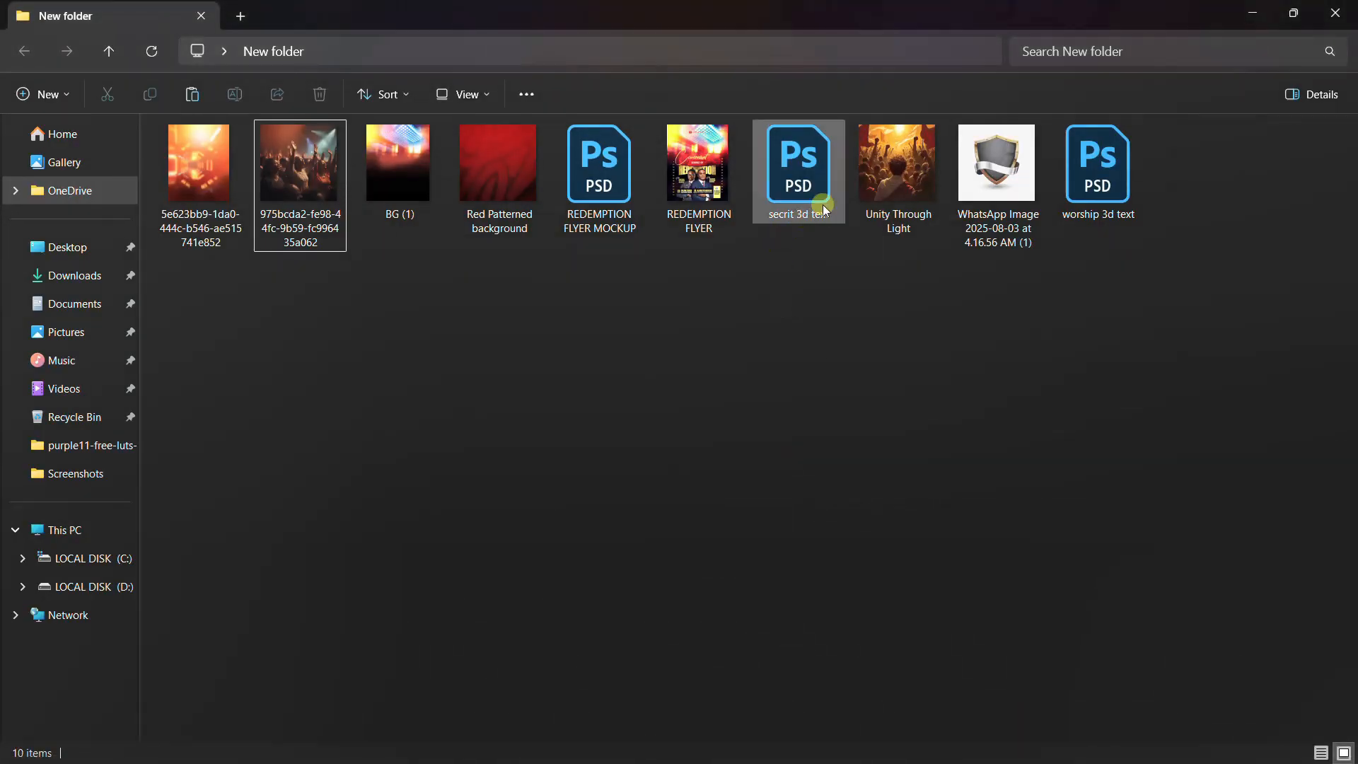
pyautogui.click(834, 194)
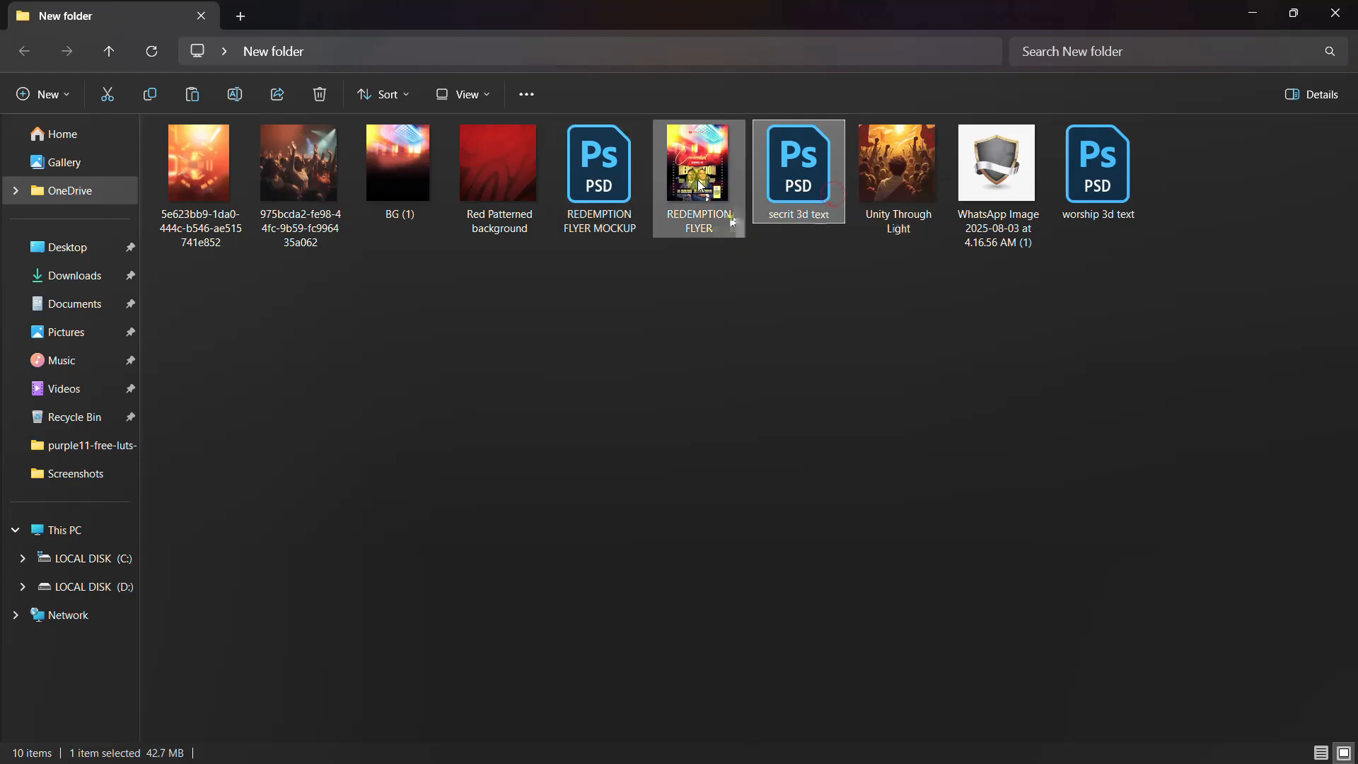
pyautogui.moveTo(812, 172); pyautogui.dragTo(607, 580)
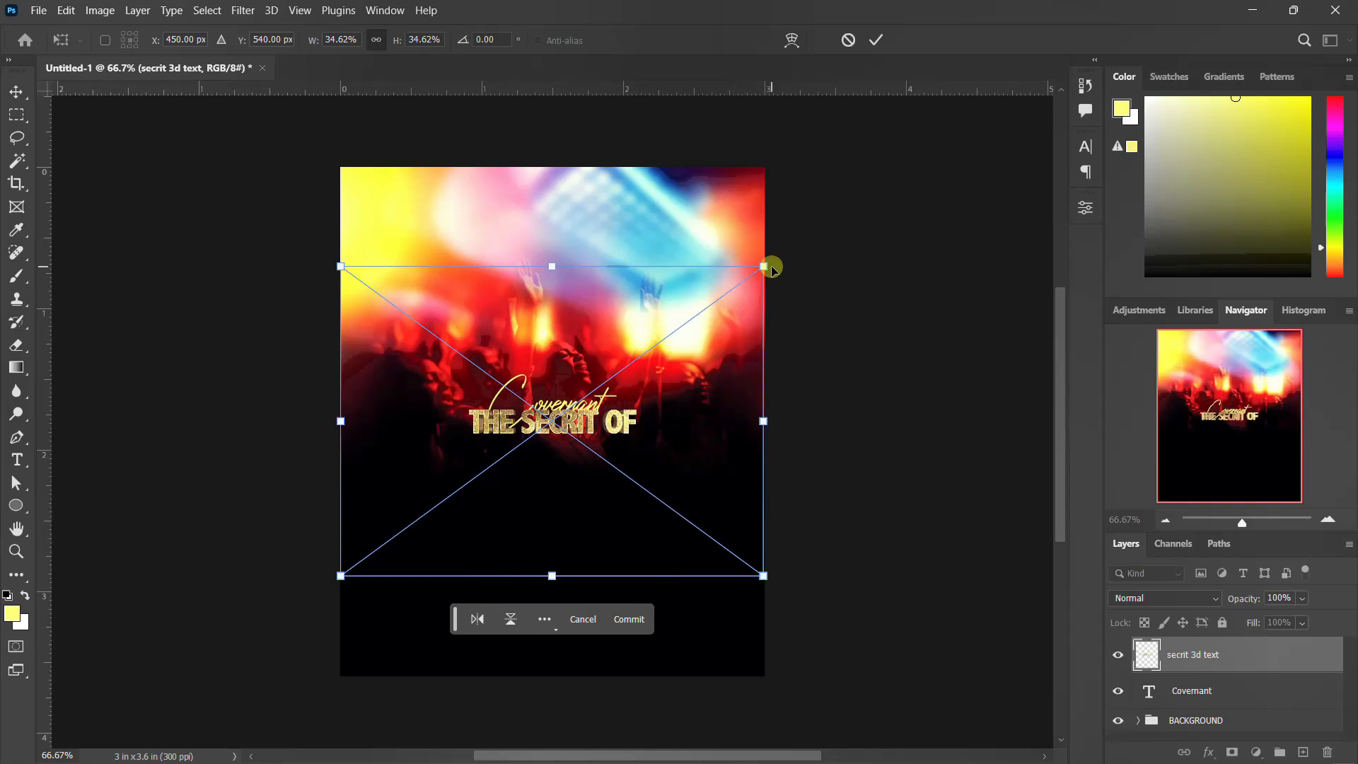
pyautogui.moveTo(764, 269); pyautogui.dragTo(680, 320)
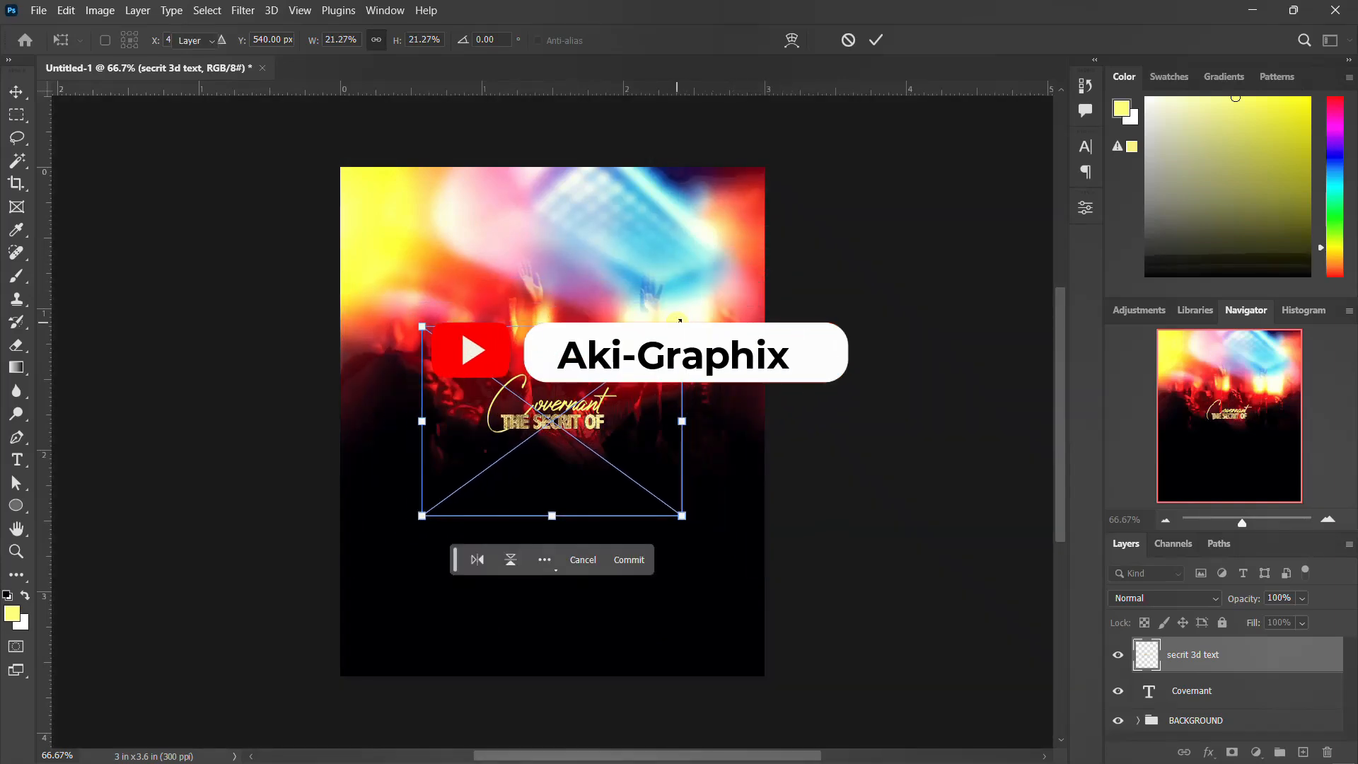
pyautogui.press('Return')
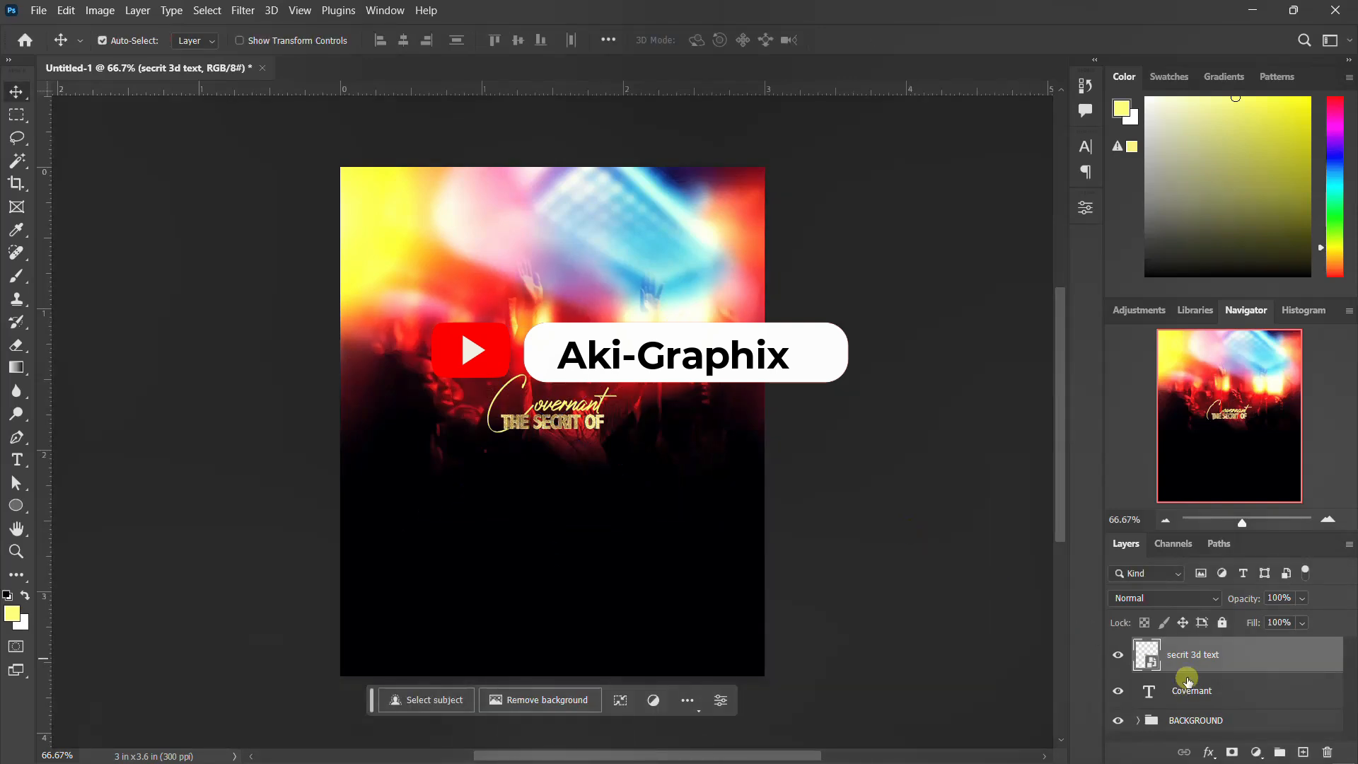
# Step: Scale the Covernant text layer up to about 147%
pyautogui.click(1186, 685)
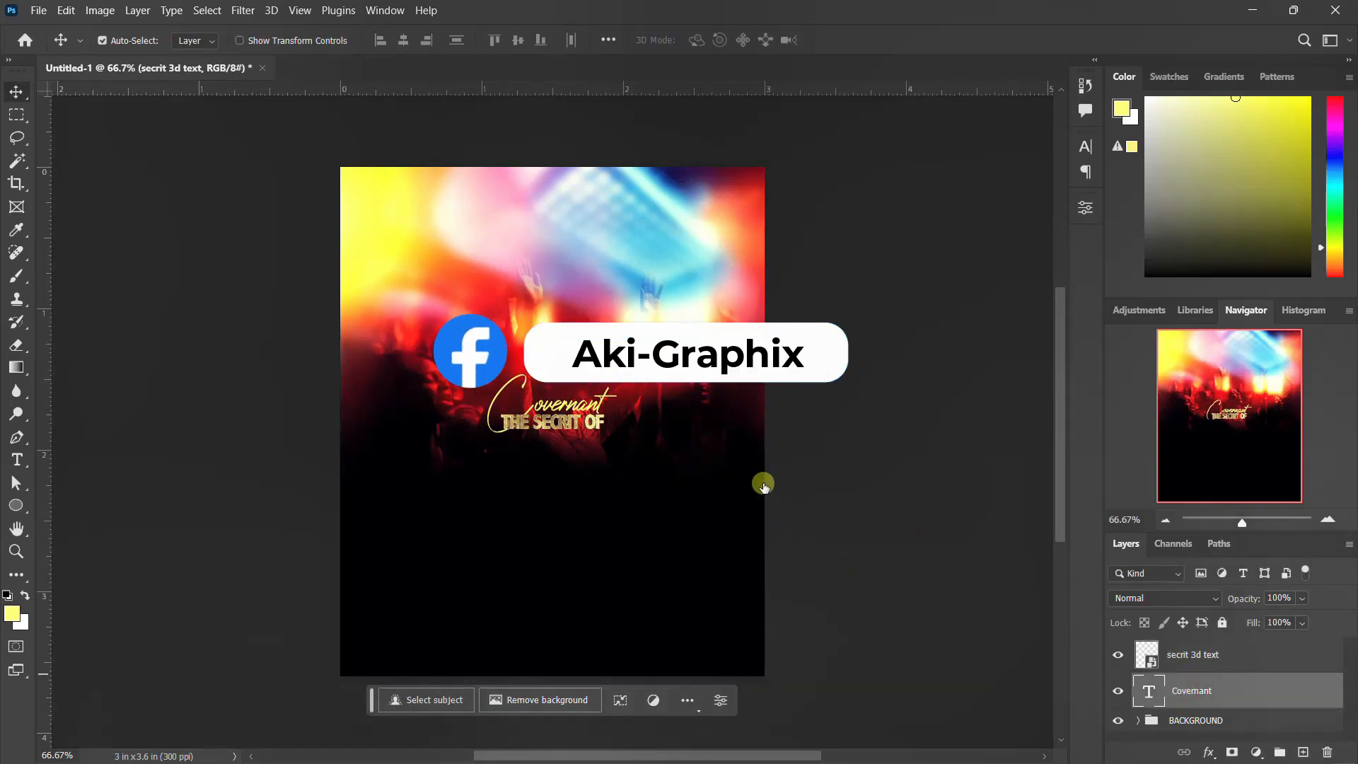
pyautogui.hotkey('ctrl', 't')
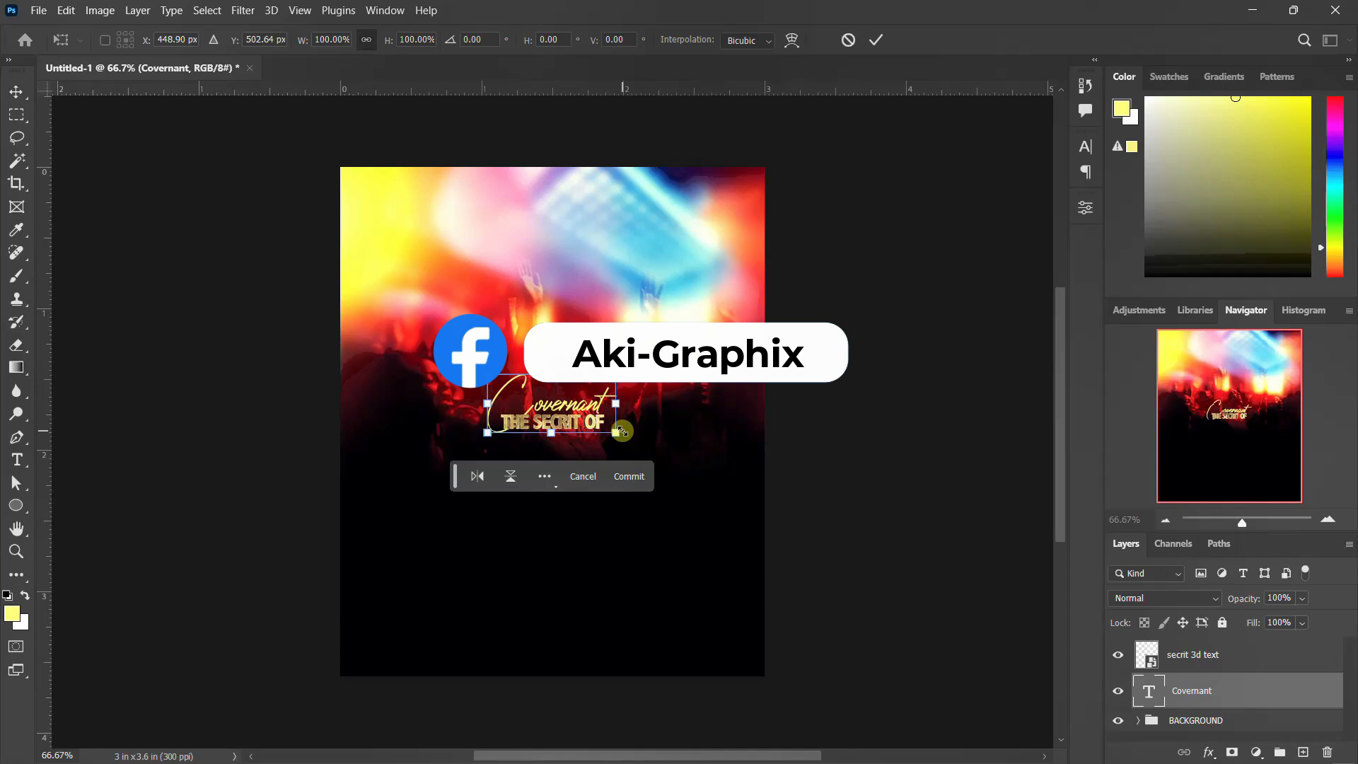
pyautogui.moveTo(613, 433); pyautogui.dragTo(642, 454)
pyautogui.press('Return')
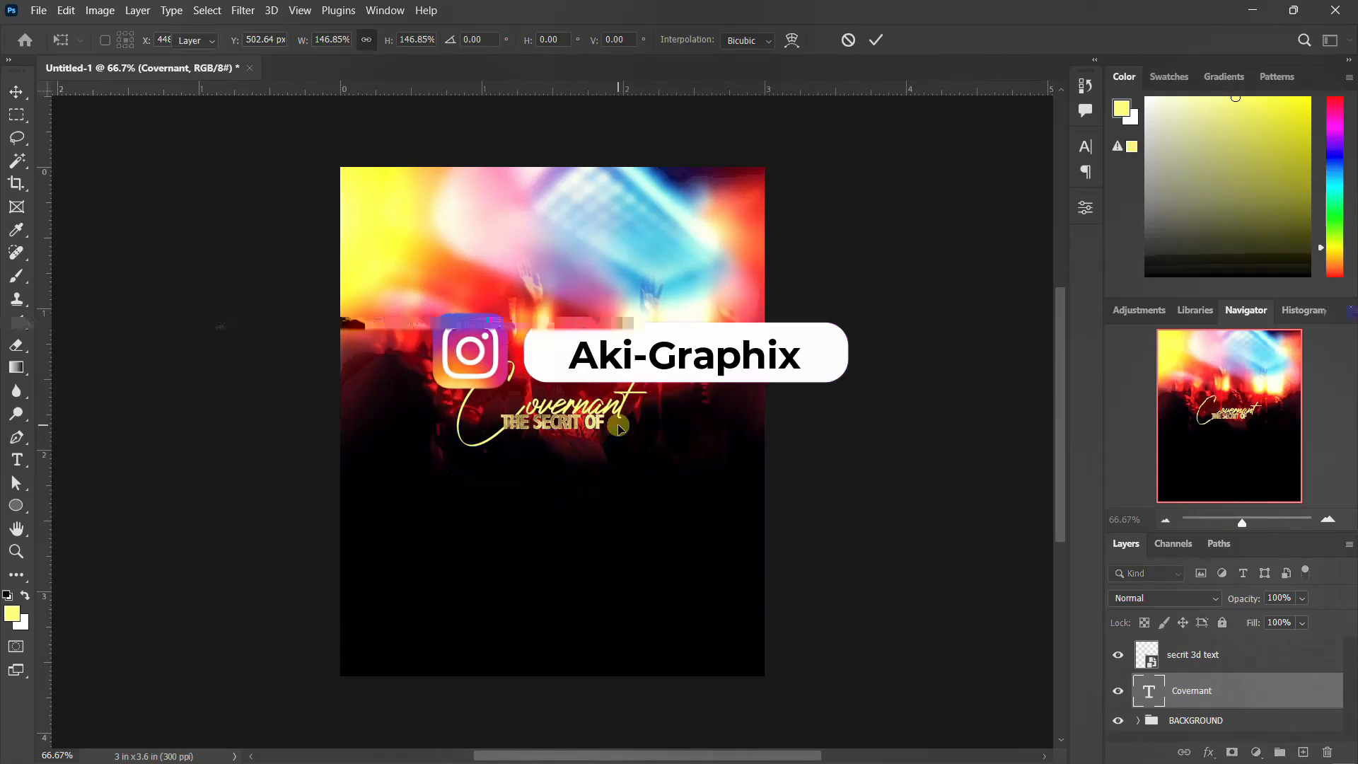
# Step: Free-transform the secrit 3d text layer to move it below the Covernant title
pyautogui.click(1198, 645)
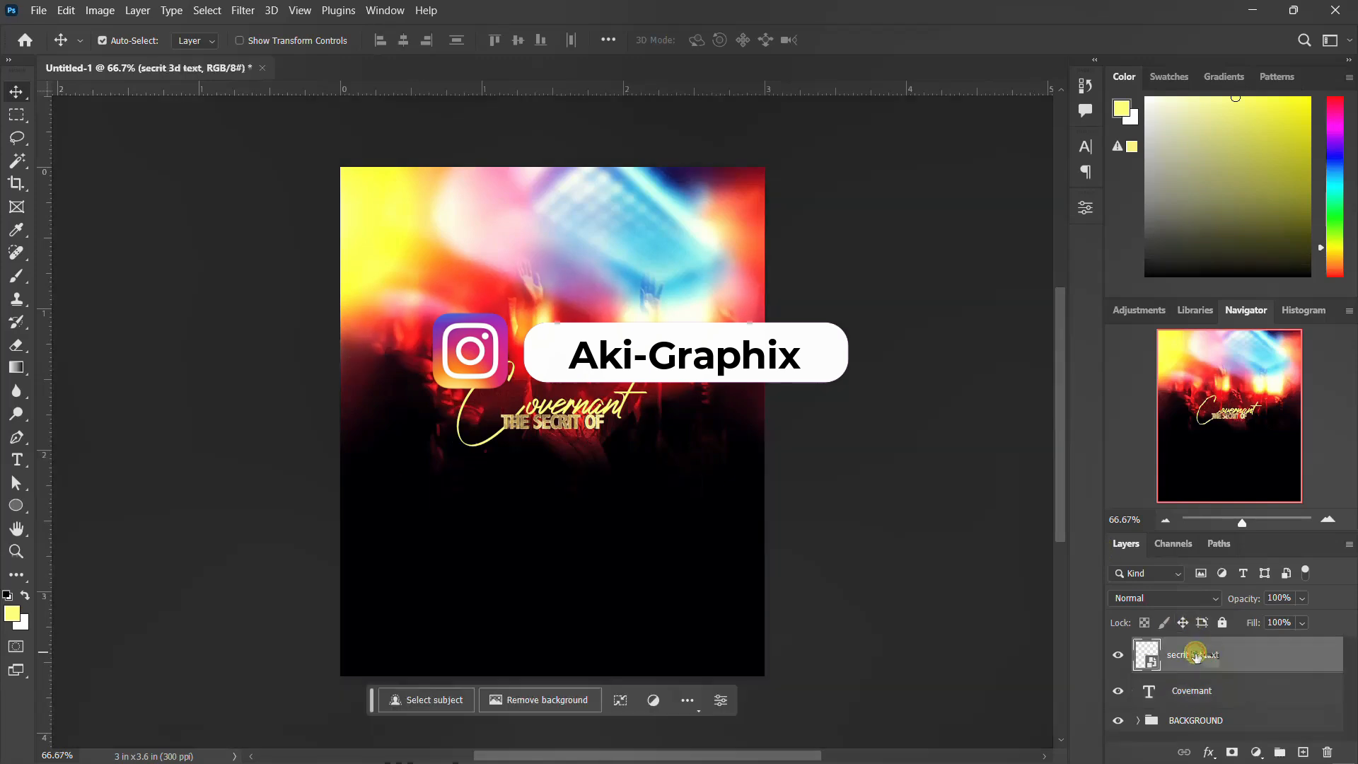
pyautogui.hotkey('ctrl', 't')
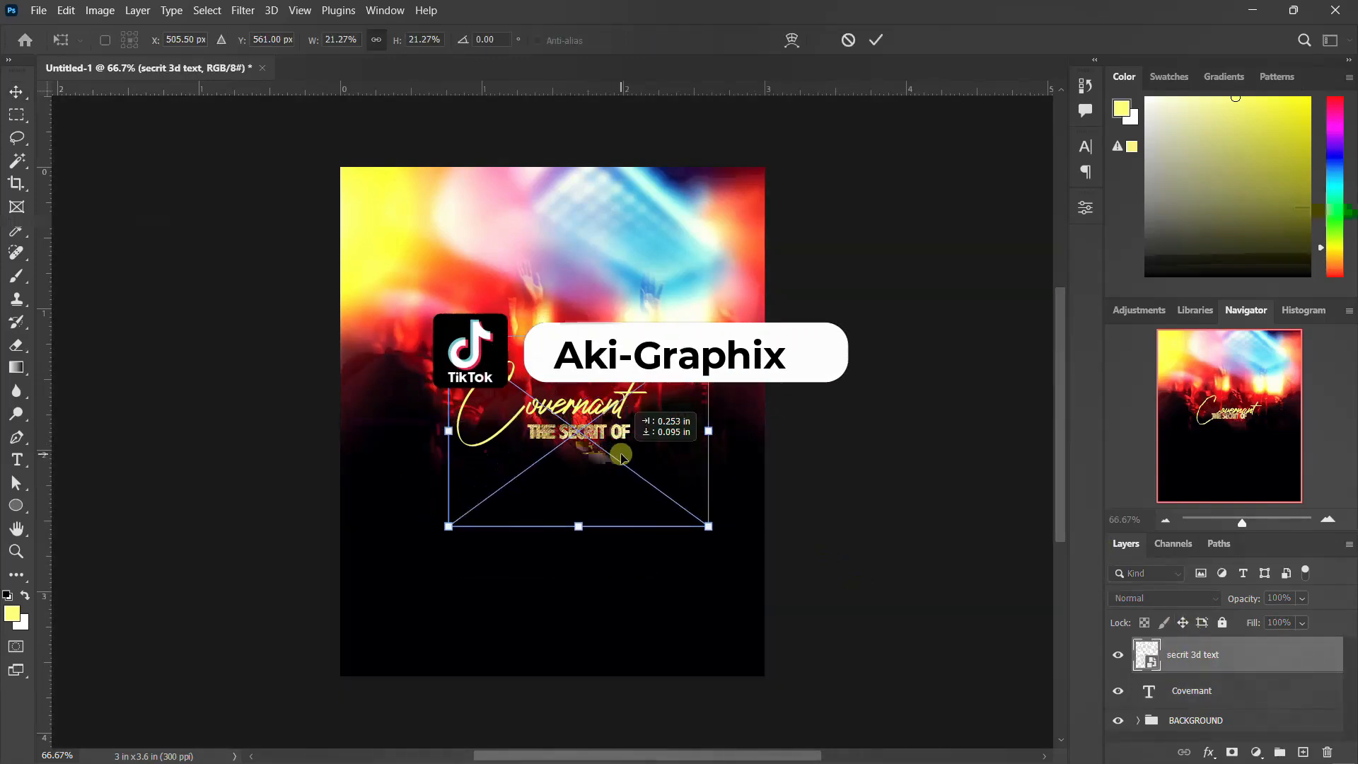
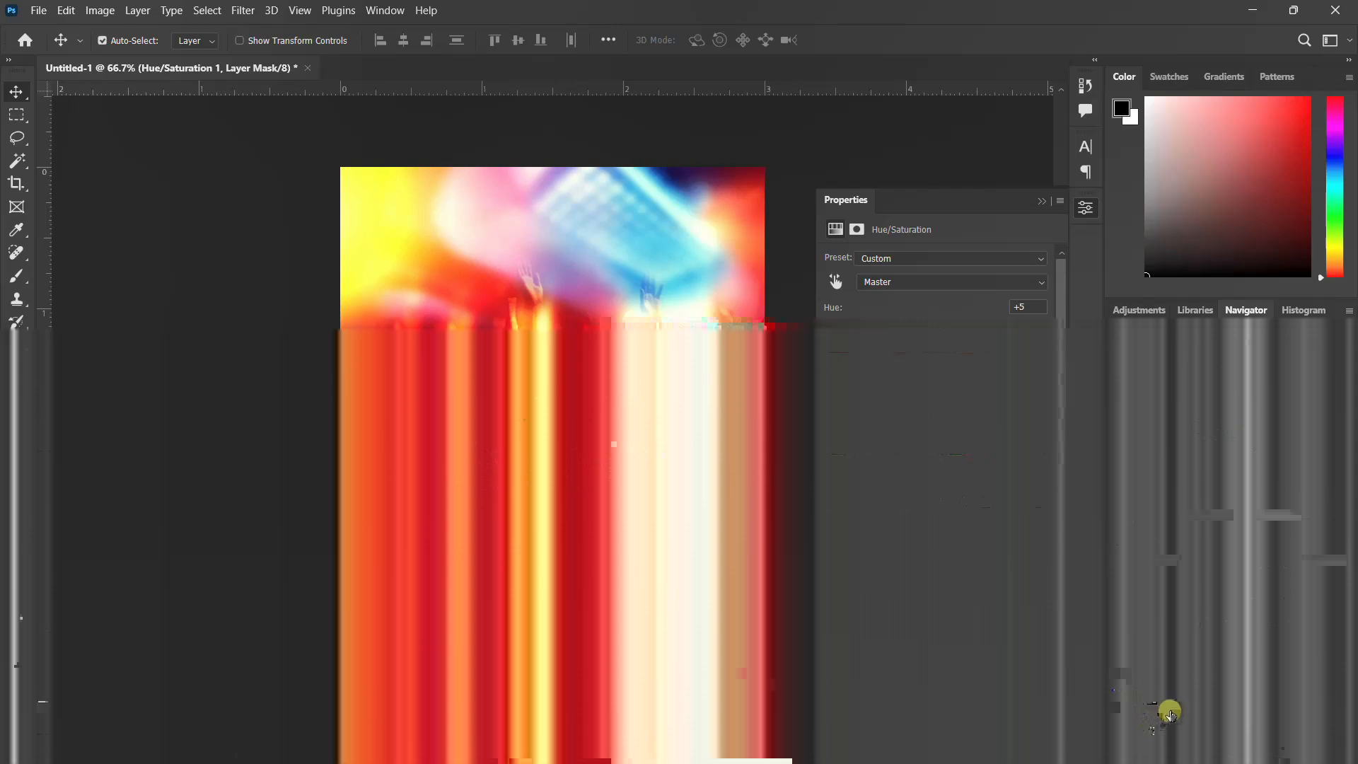
# Step: Group the worship 3d text and secrit 3d text layers together into a new group
pyautogui.click(1189, 726)
pyautogui.click(1209, 685)
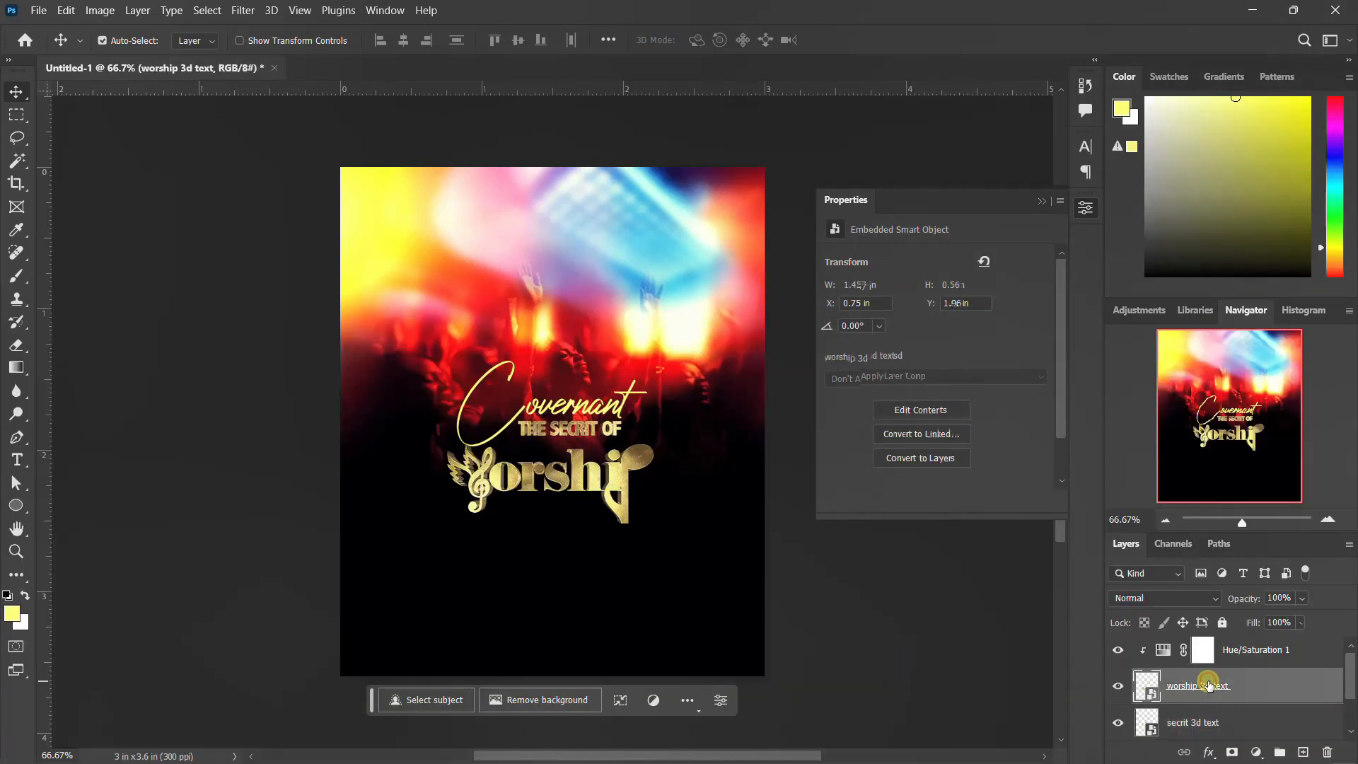
pyautogui.keyDown('shift'); pyautogui.click(1211, 722); pyautogui.keyUp('shift')
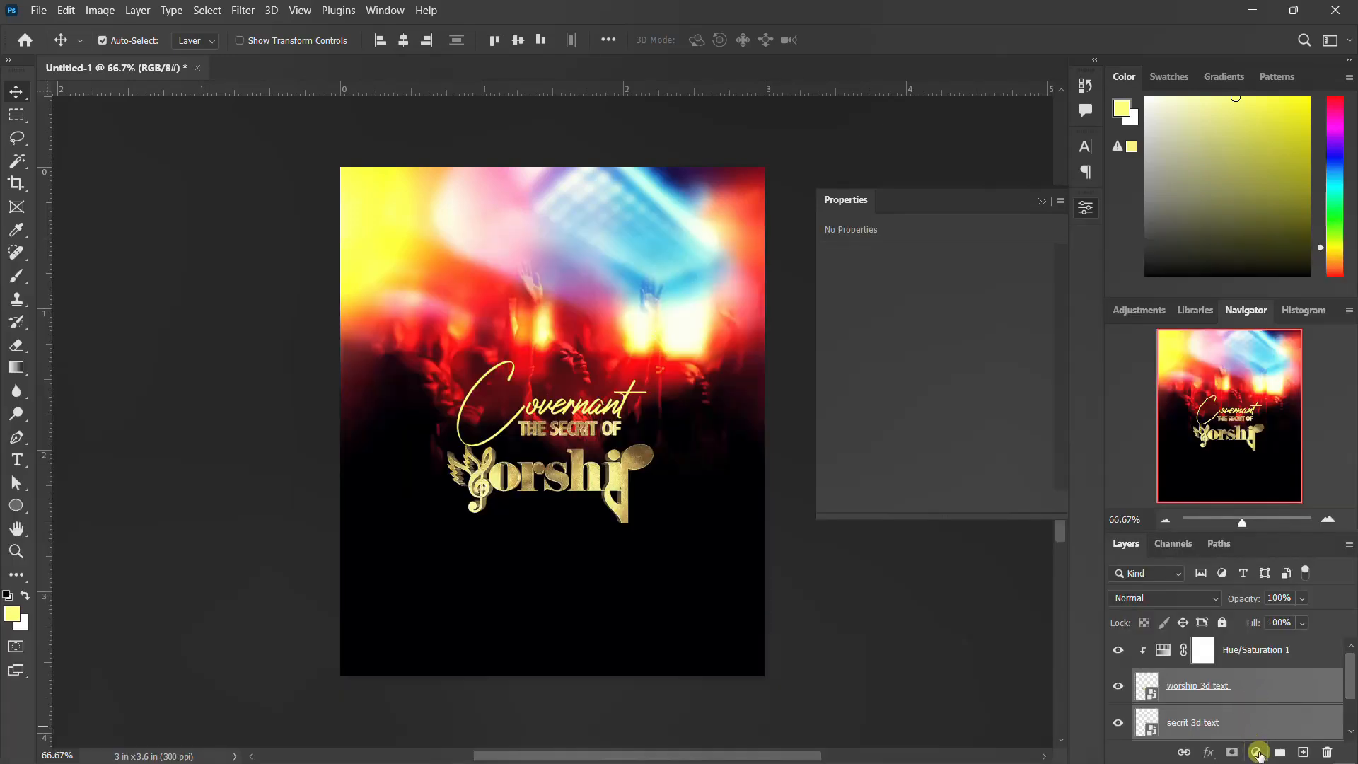
pyautogui.click(1278, 753)
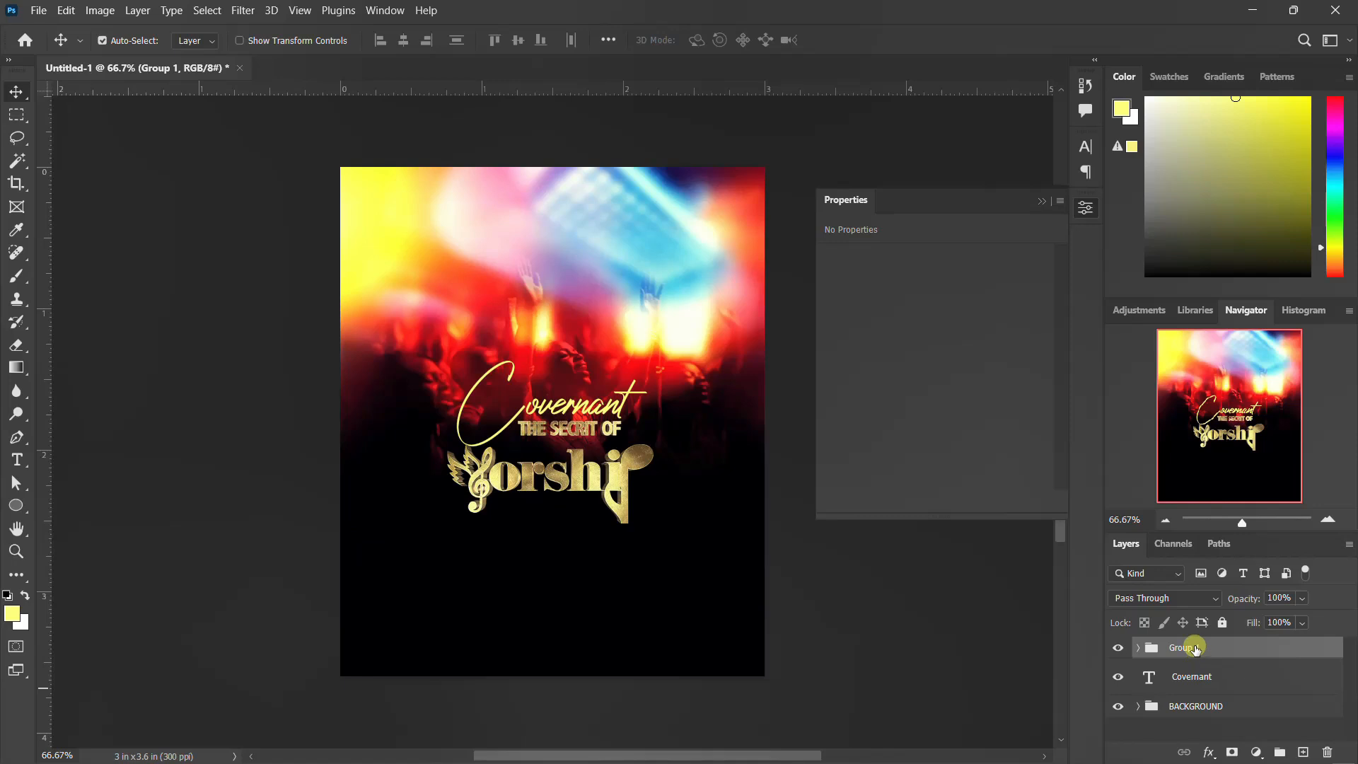
# Step: Add a Hue/Saturation adjustment clipped to the text group, setting Hue to -10 and Saturation to +46
pyautogui.click(1257, 752)
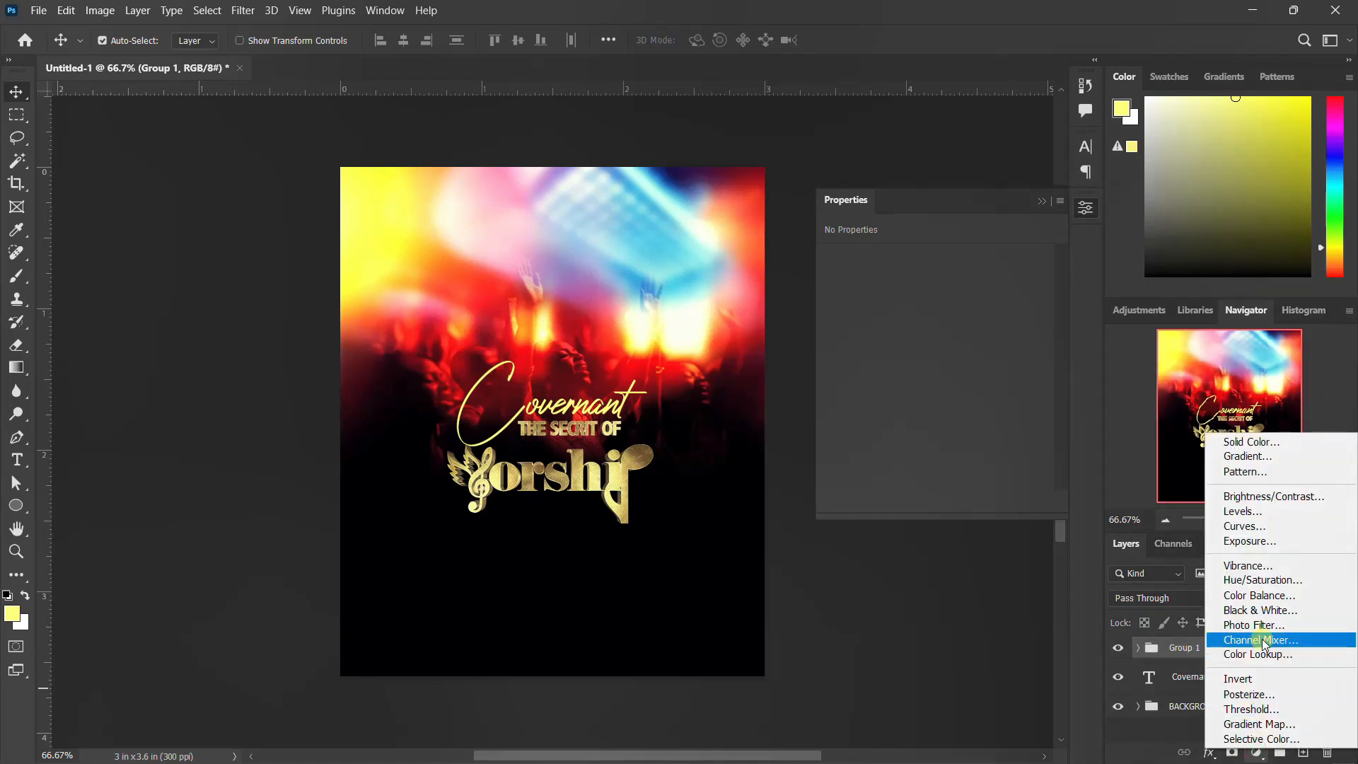
pyautogui.click(1264, 580)
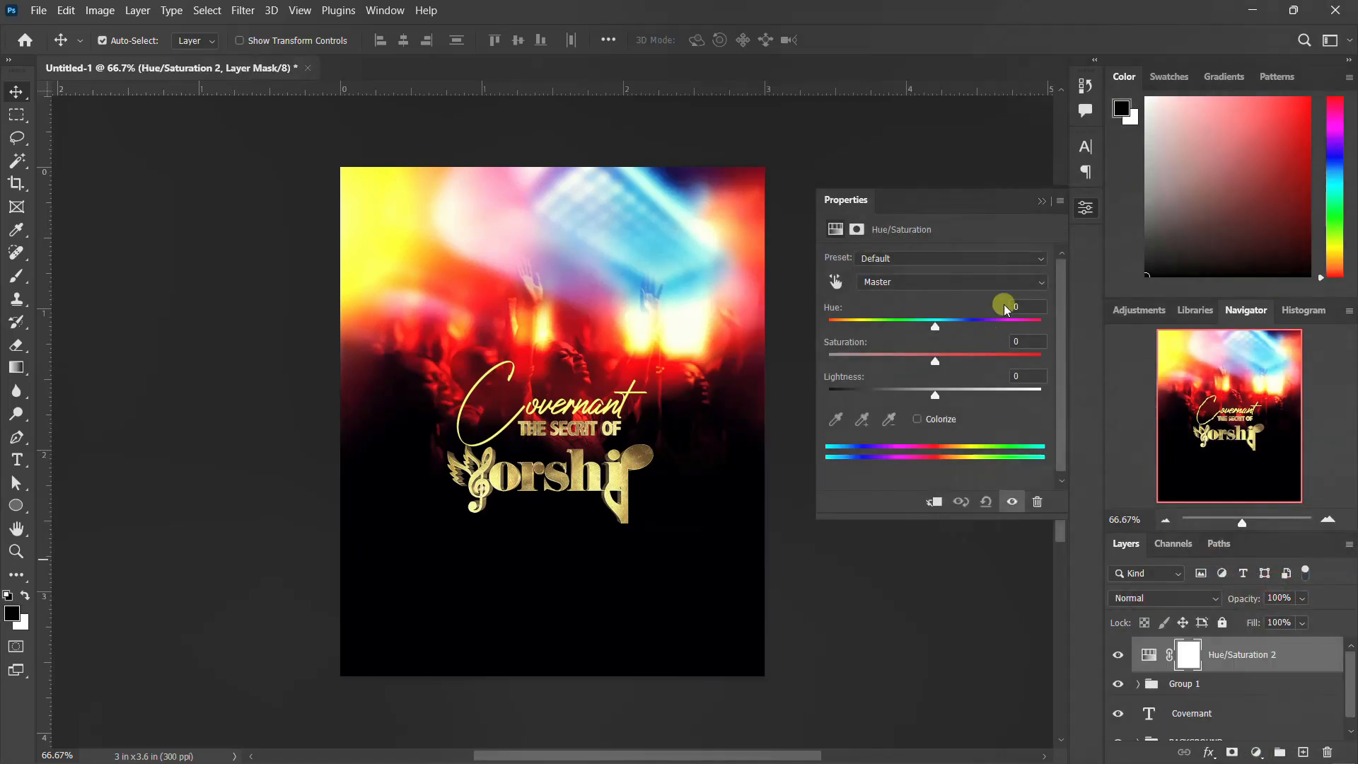
pyautogui.click(934, 501)
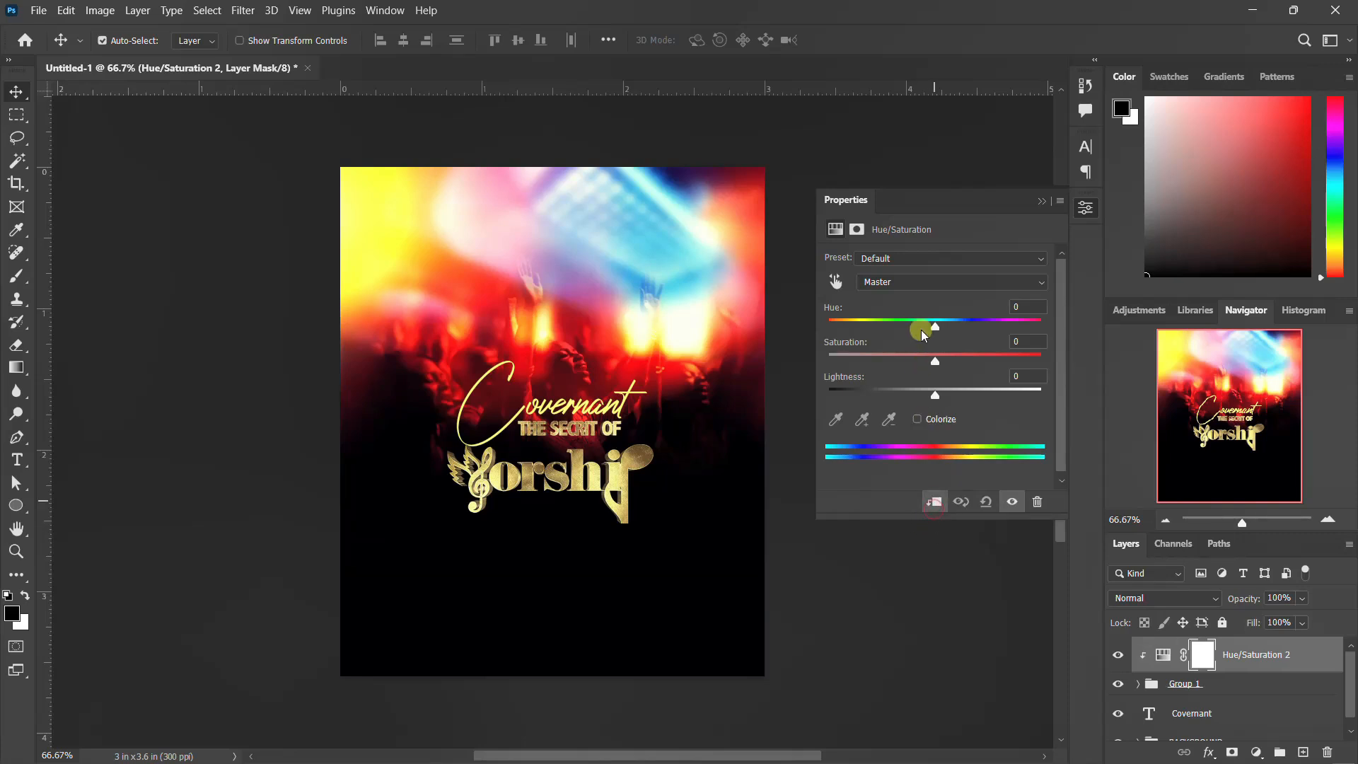
pyautogui.moveTo(935, 329); pyautogui.dragTo(986, 353)
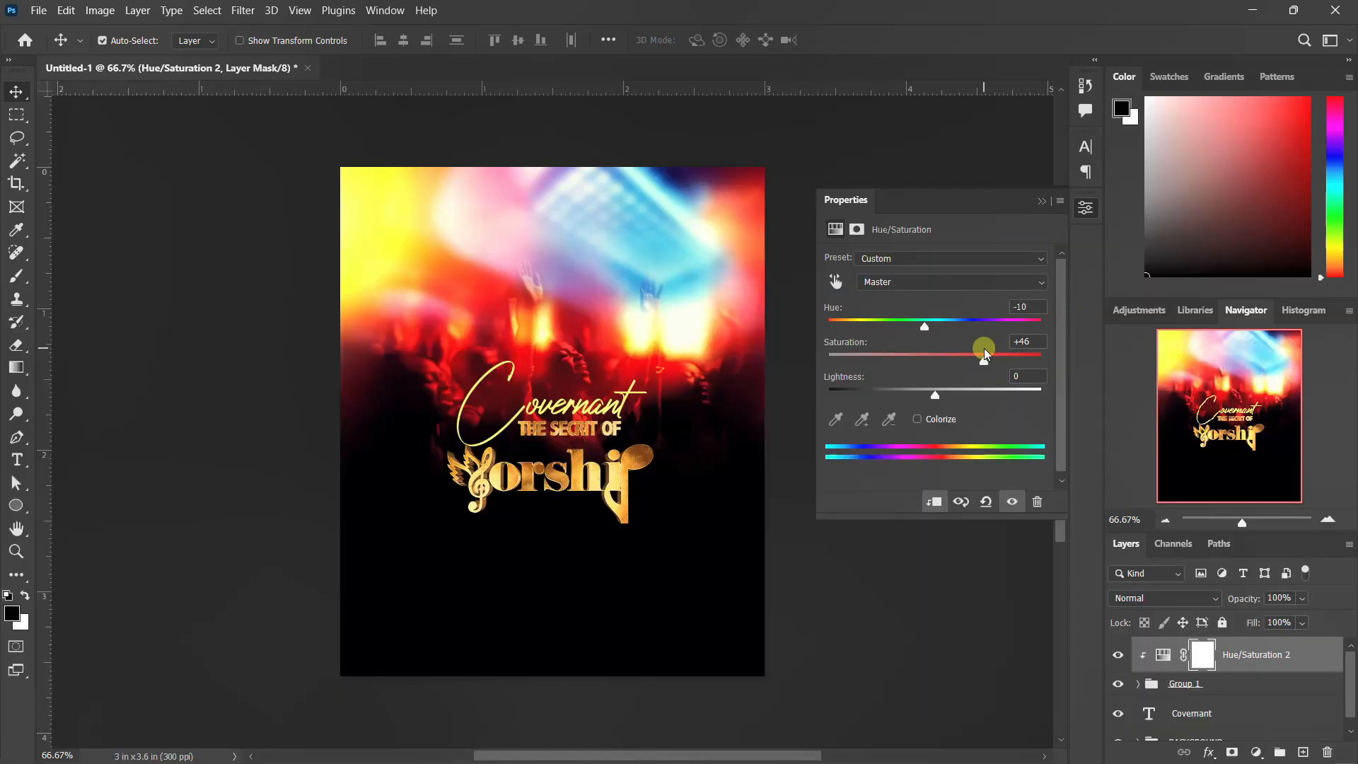
pyautogui.click(1085, 208)
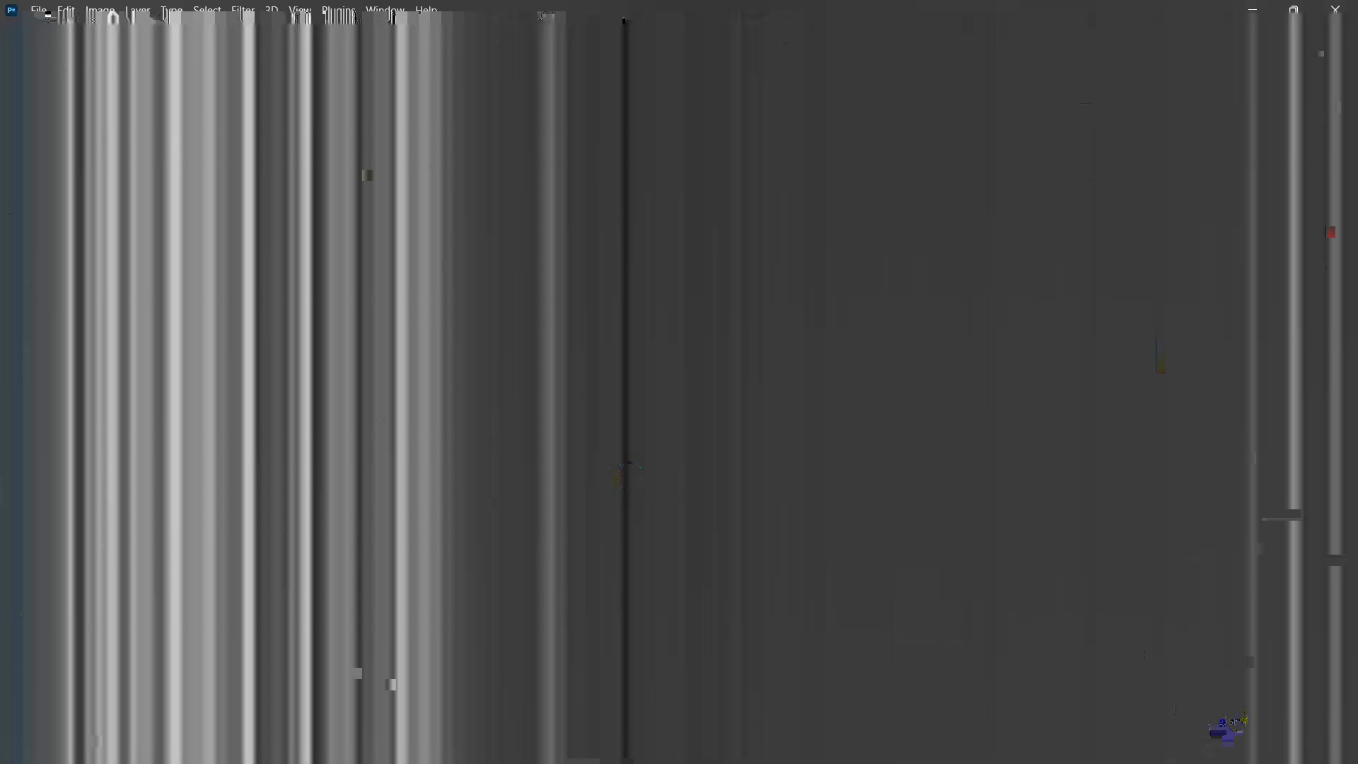
# Step: Open the text group and enlarge the worship 3d text layer with Free Transform
pyautogui.scroll(3, 1234, 700)
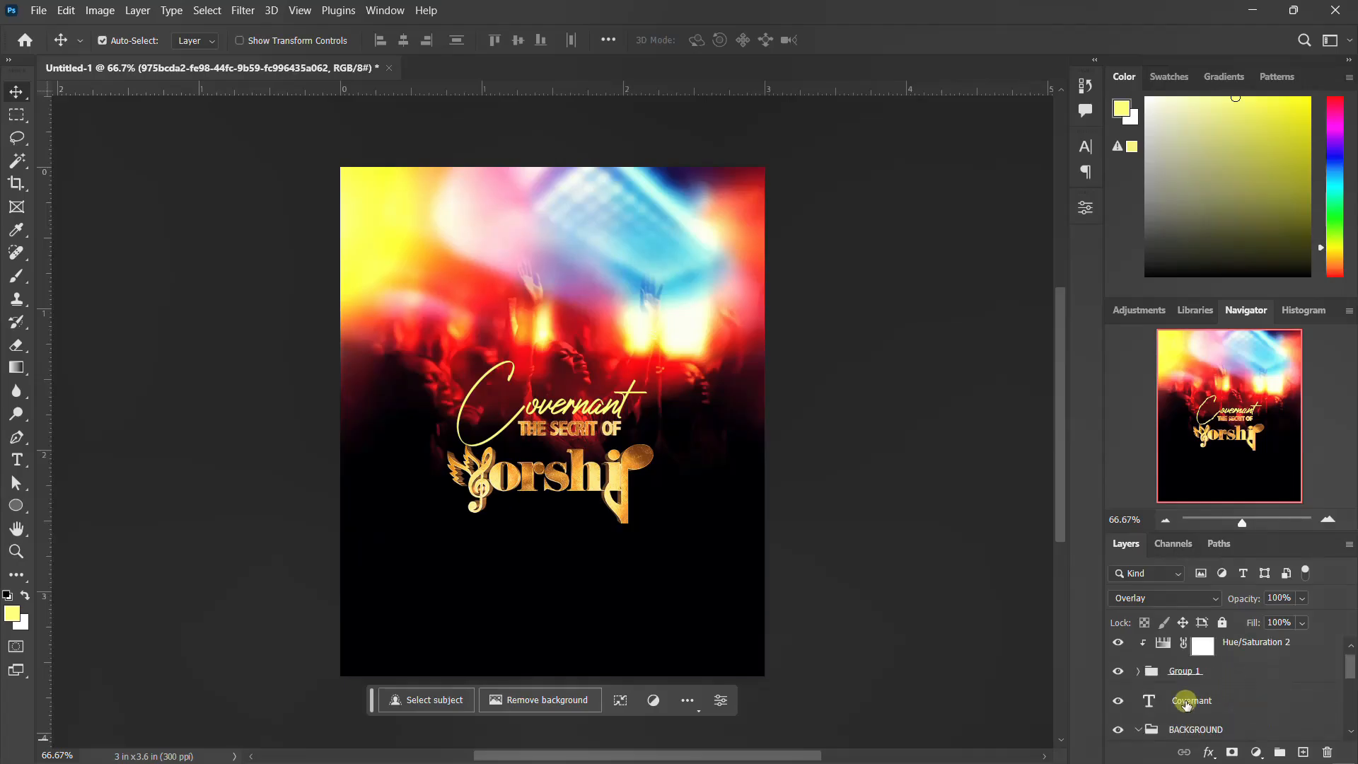
pyautogui.scroll(1, 1195, 693)
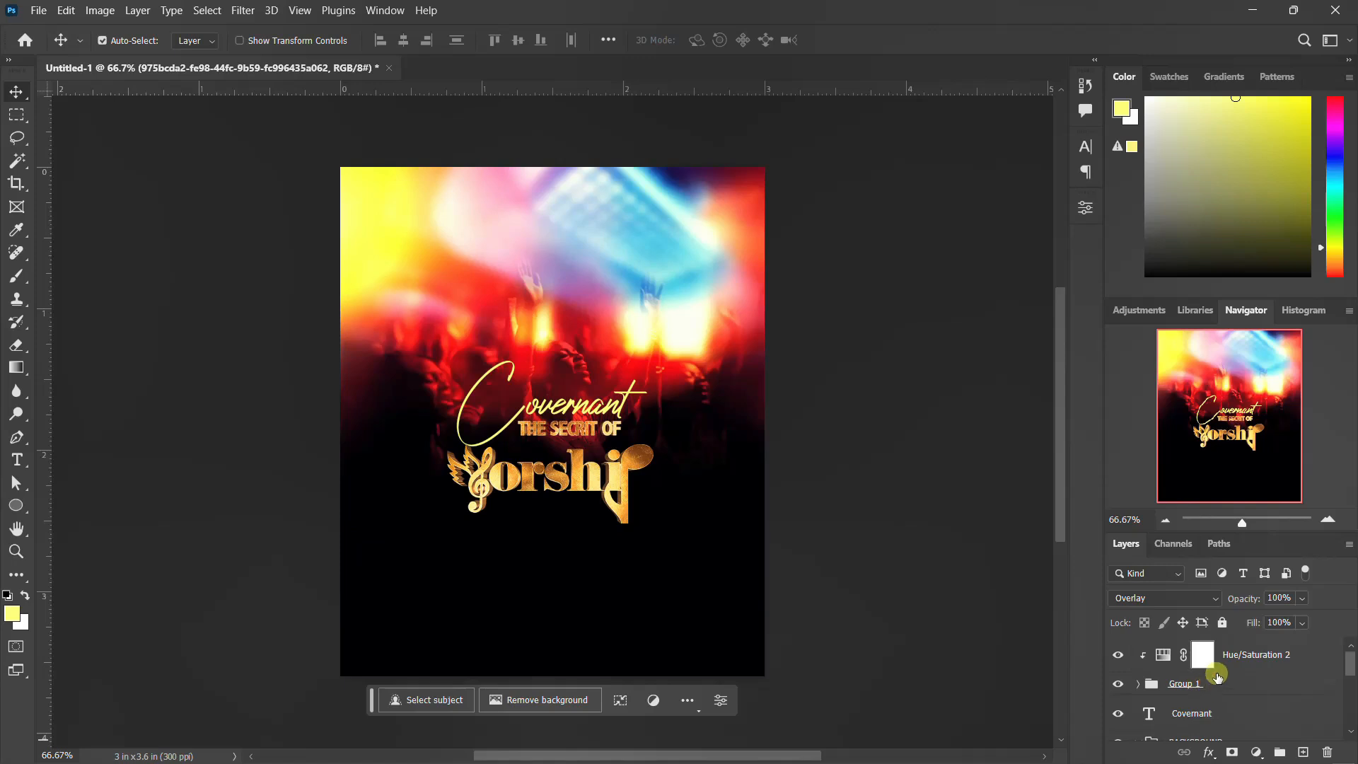
pyautogui.scroll(-2, 1191, 711)
pyautogui.scroll(2, 1174, 690)
pyautogui.scroll(-8, 1183, 687)
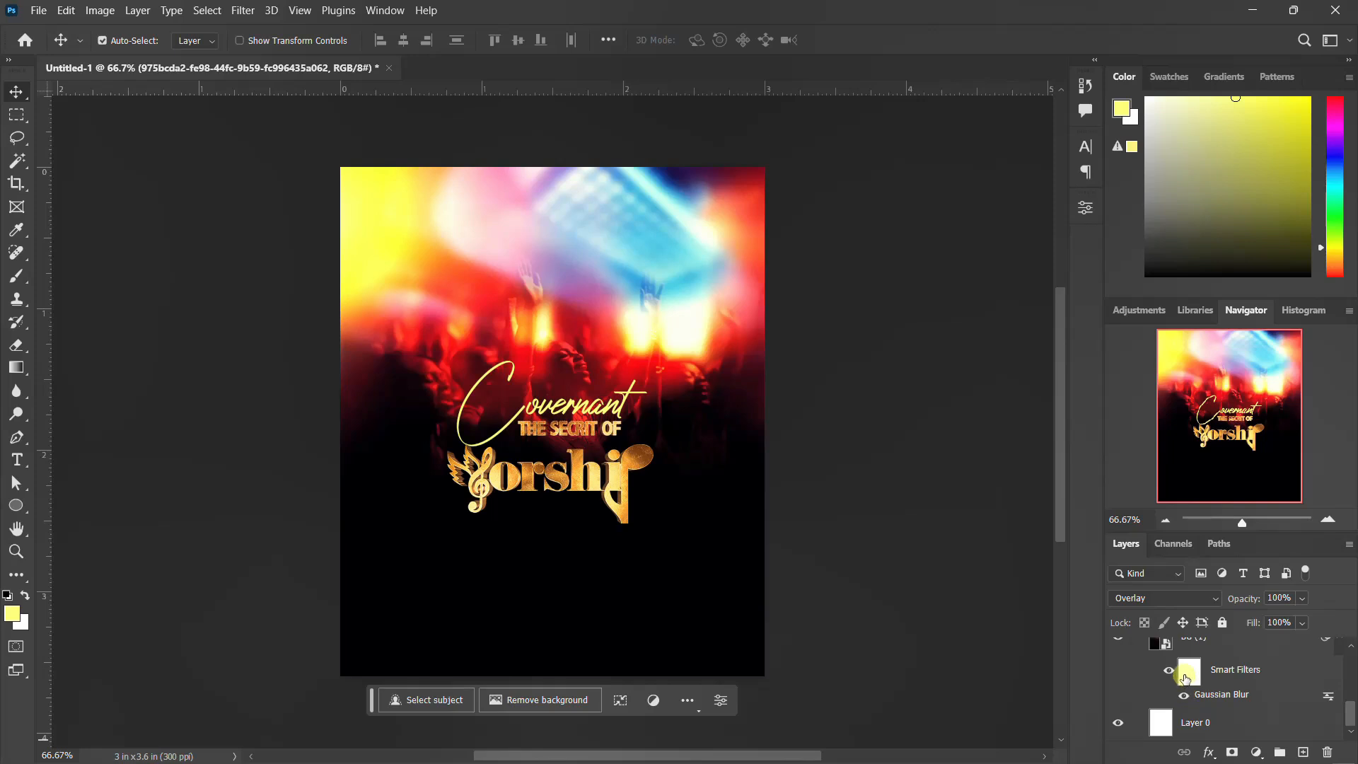
pyautogui.scroll(6, 1200, 670)
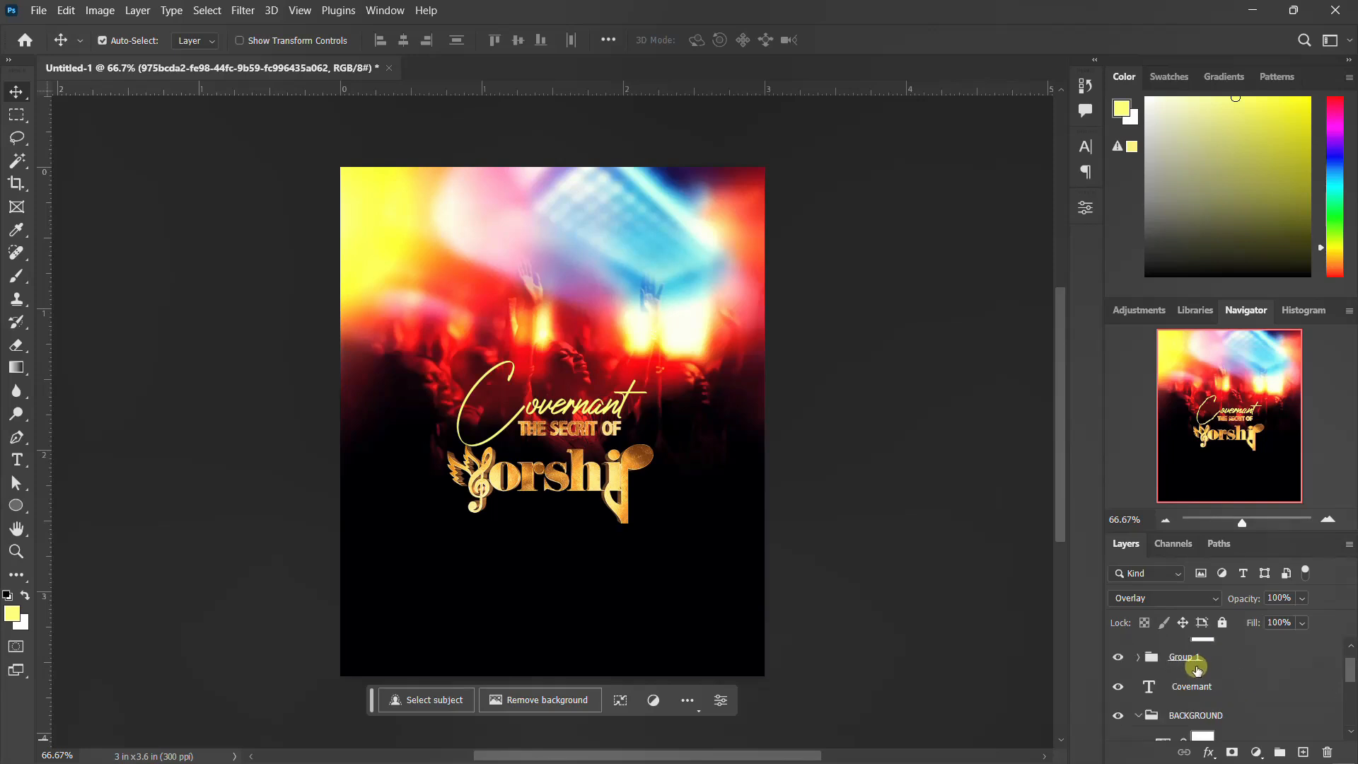
pyautogui.scroll(1, 1197, 668)
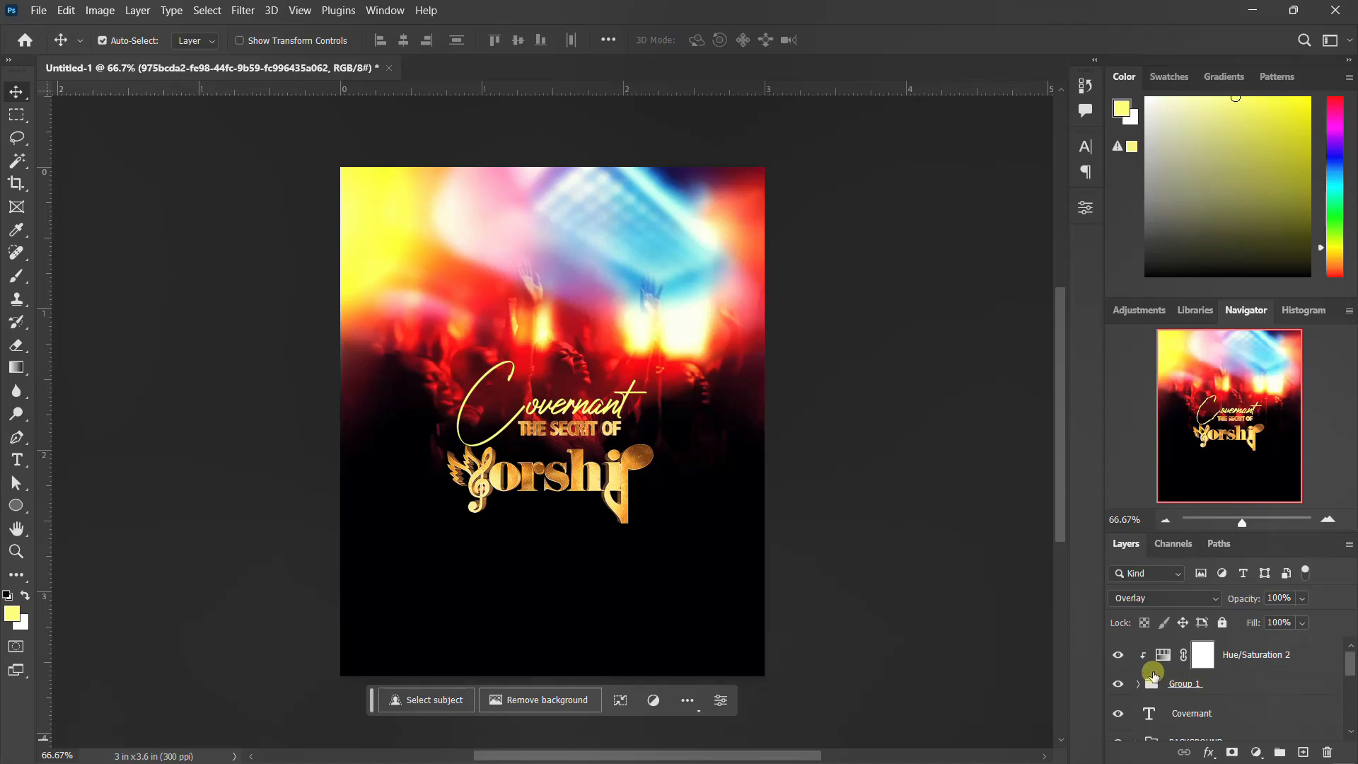
pyautogui.click(1139, 685)
pyautogui.scroll(-3, 1195, 685)
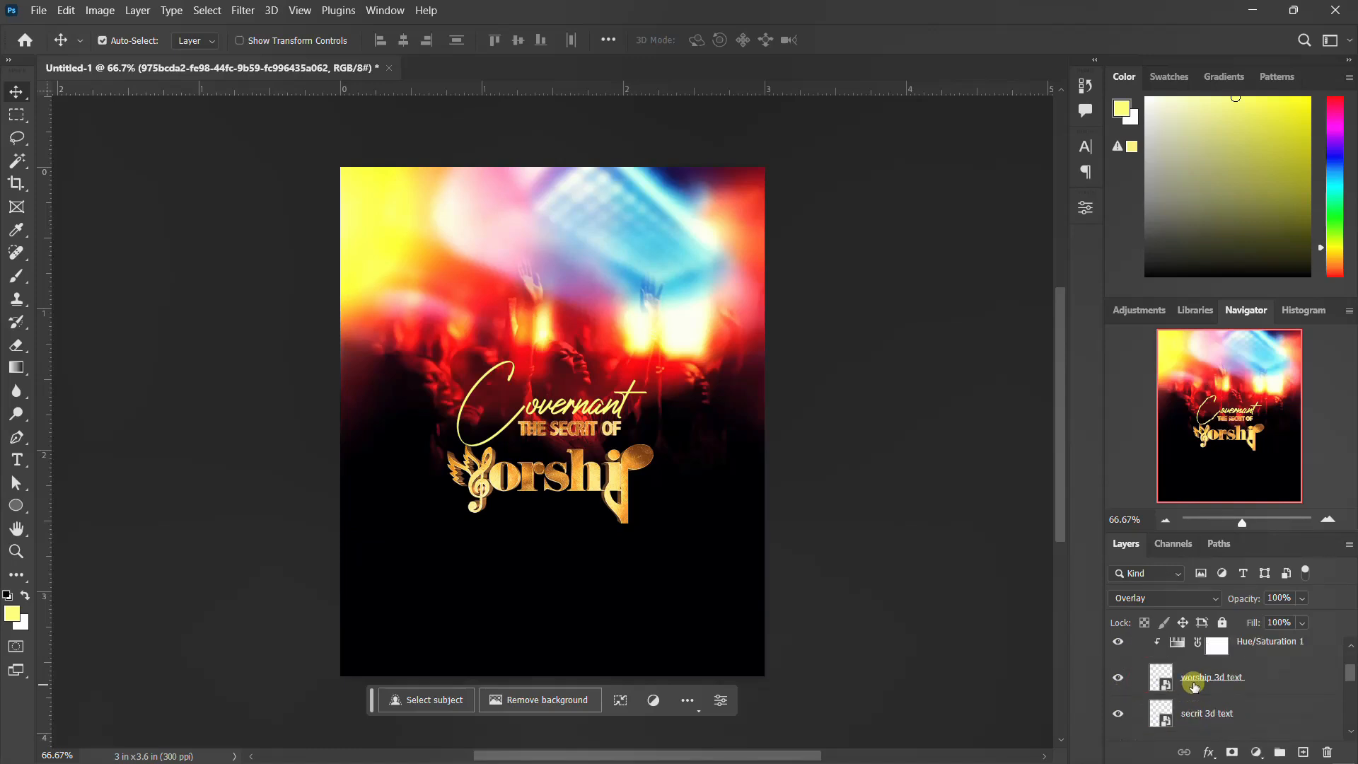
pyautogui.click(1203, 681)
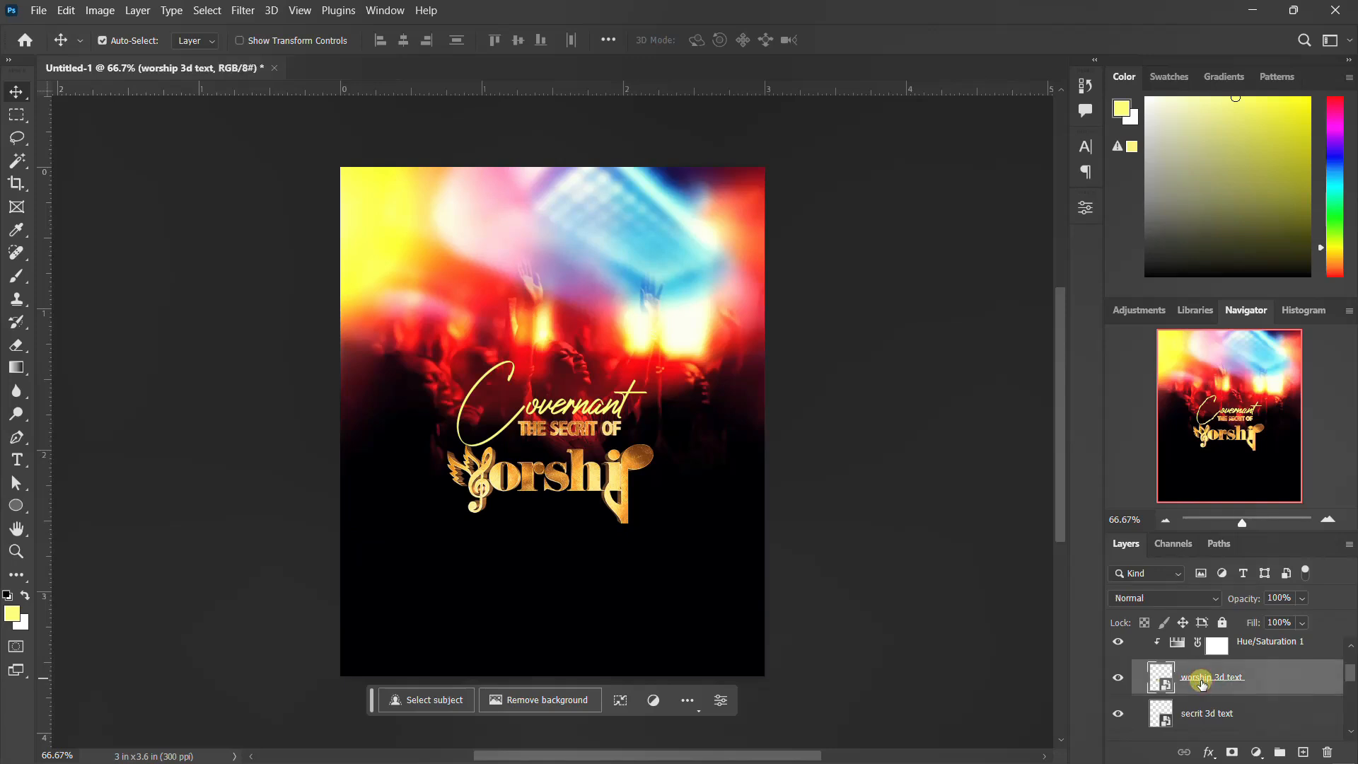
pyautogui.press('t')
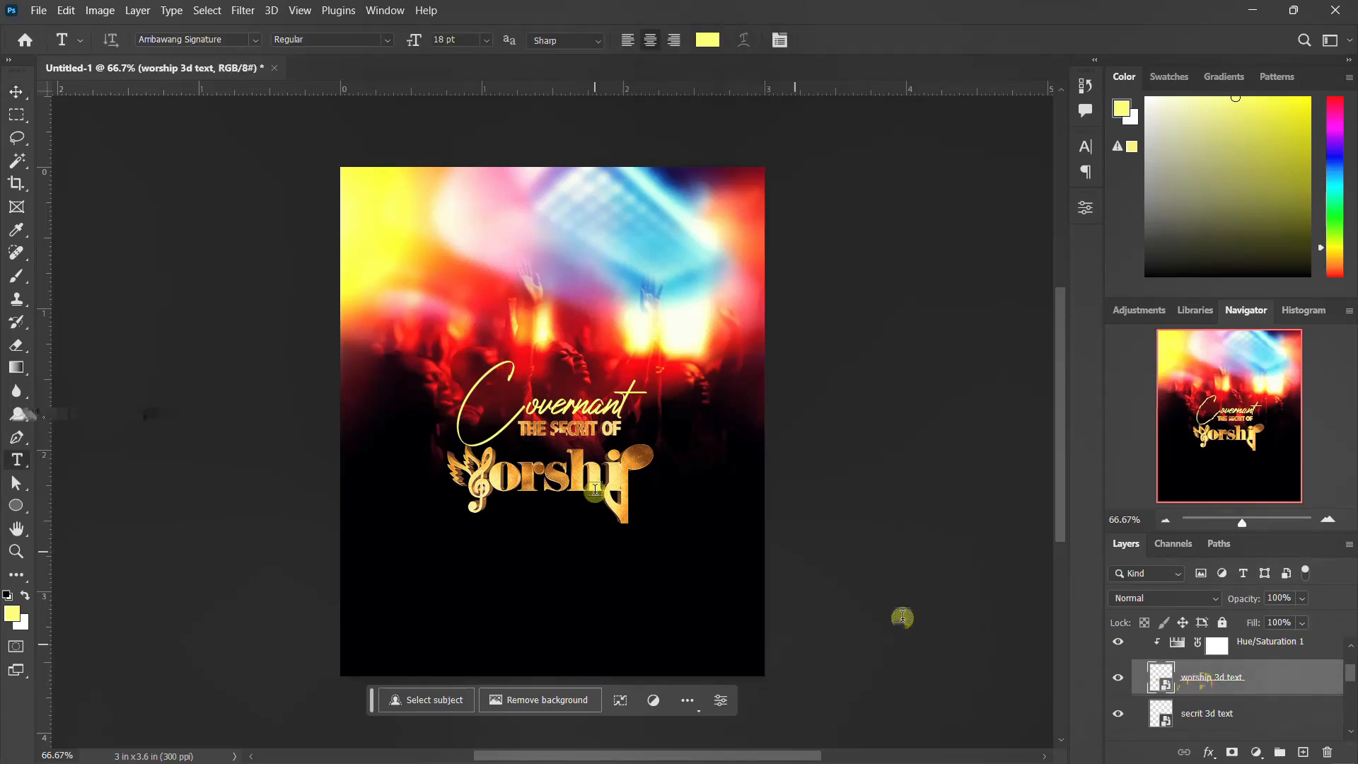
pyautogui.press('v')
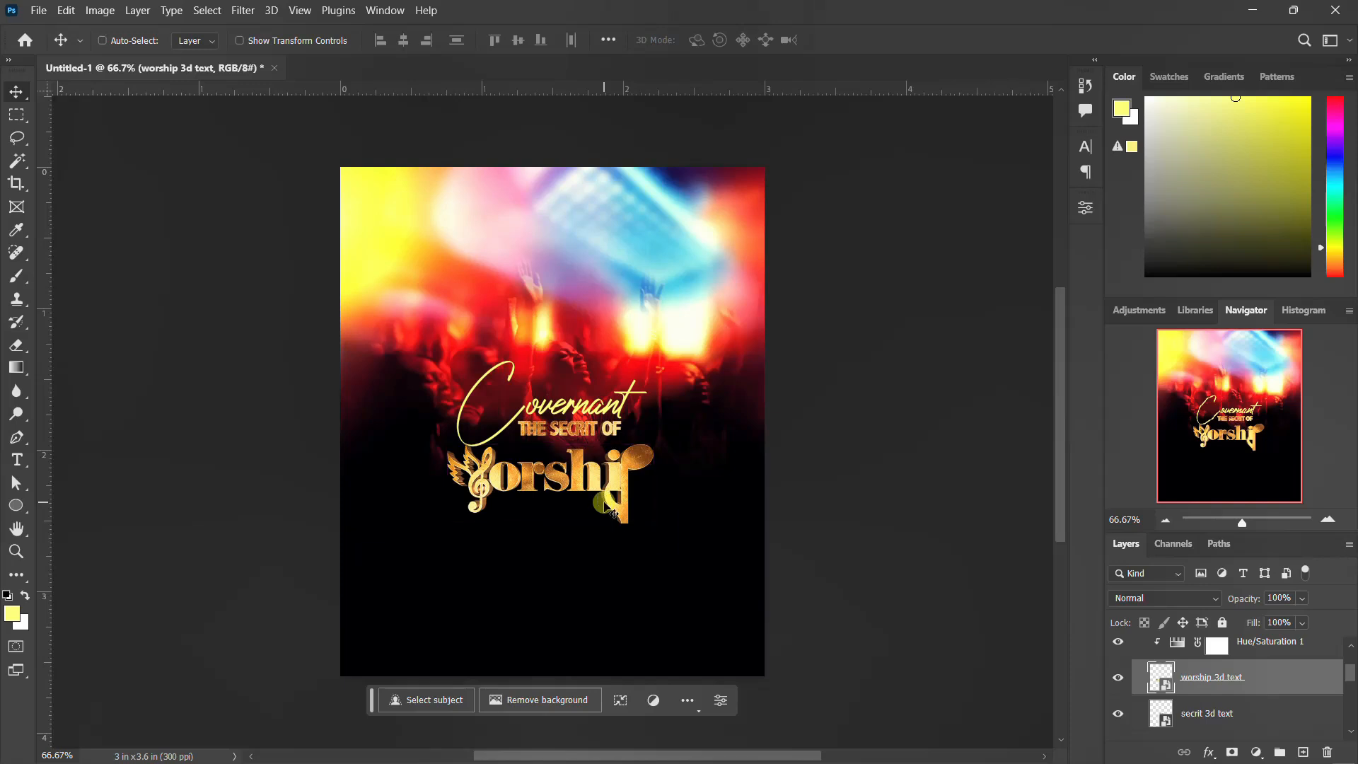
pyautogui.hotkey('ctrl', 't')
pyautogui.moveTo(682, 388); pyautogui.dragTo(741, 342)
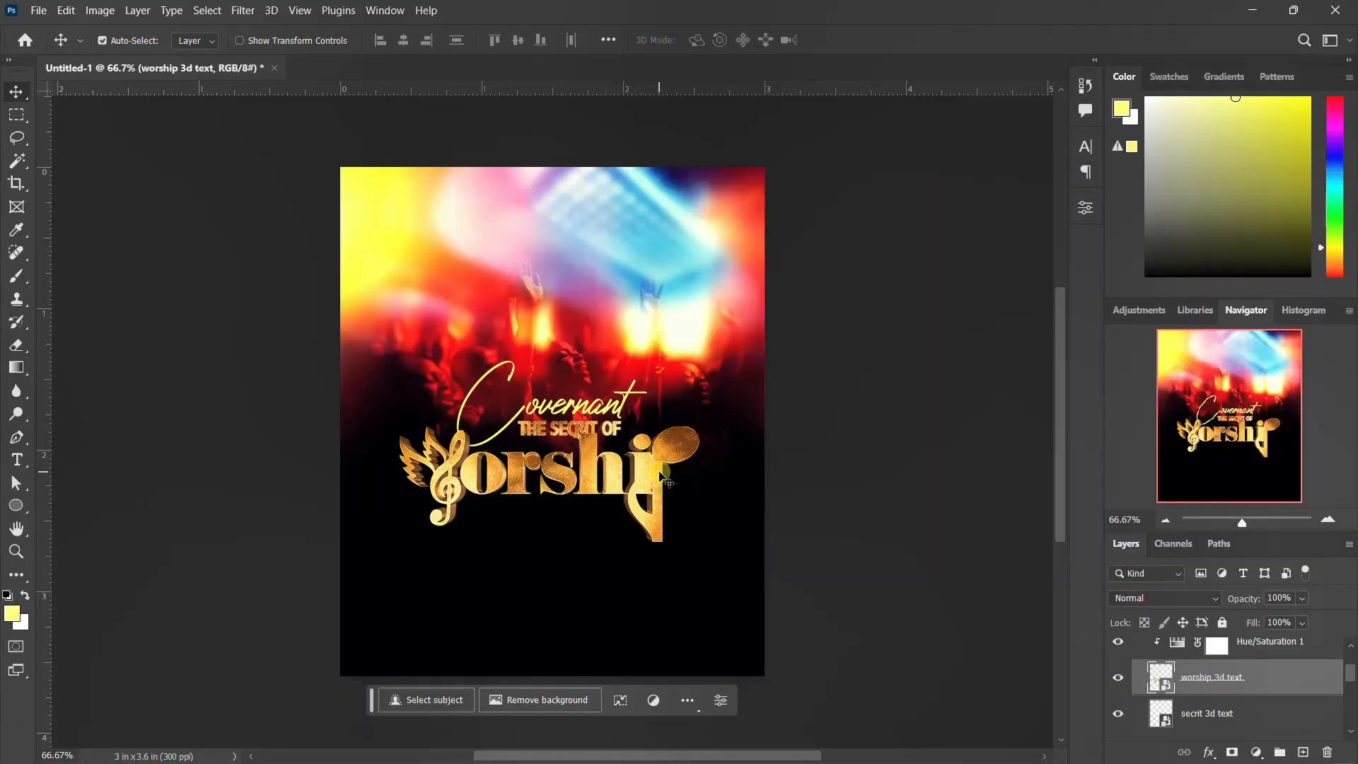
# Step: Nudge the worship 3d text layer down a few pixels
pyautogui.press('Down')
pyautogui.press('Down')
pyautogui.press('Down')
pyautogui.press('Down')
pyautogui.press('Down')
pyautogui.press('Down')
pyautogui.press('Down')
pyautogui.press('Down')
pyautogui.press('Down')
pyautogui.press('Down')
pyautogui.press('Down')
pyautogui.press('Down')
pyautogui.press('Down')
pyautogui.press('Down')
pyautogui.press('Down')
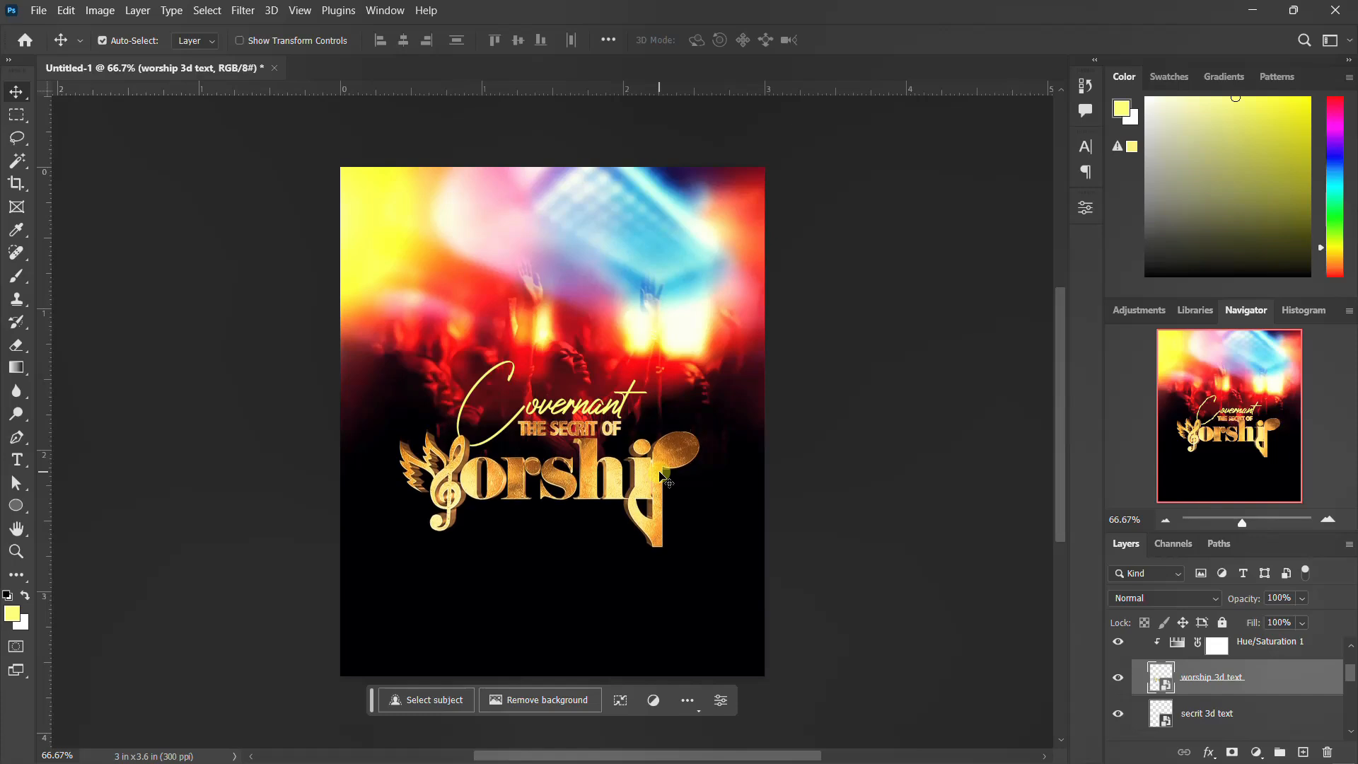
pyautogui.press('Down')
pyautogui.press('Down')
pyautogui.press('Down')
pyautogui.press('Down')
pyautogui.press('Down')
pyautogui.press('Down')
pyautogui.press('Down')
pyautogui.press('Down')
pyautogui.press('Down')
pyautogui.press('Down')
pyautogui.press('Down')
pyautogui.press('Down')
pyautogui.press('Down')
pyautogui.press('Down')
pyautogui.press('Down')
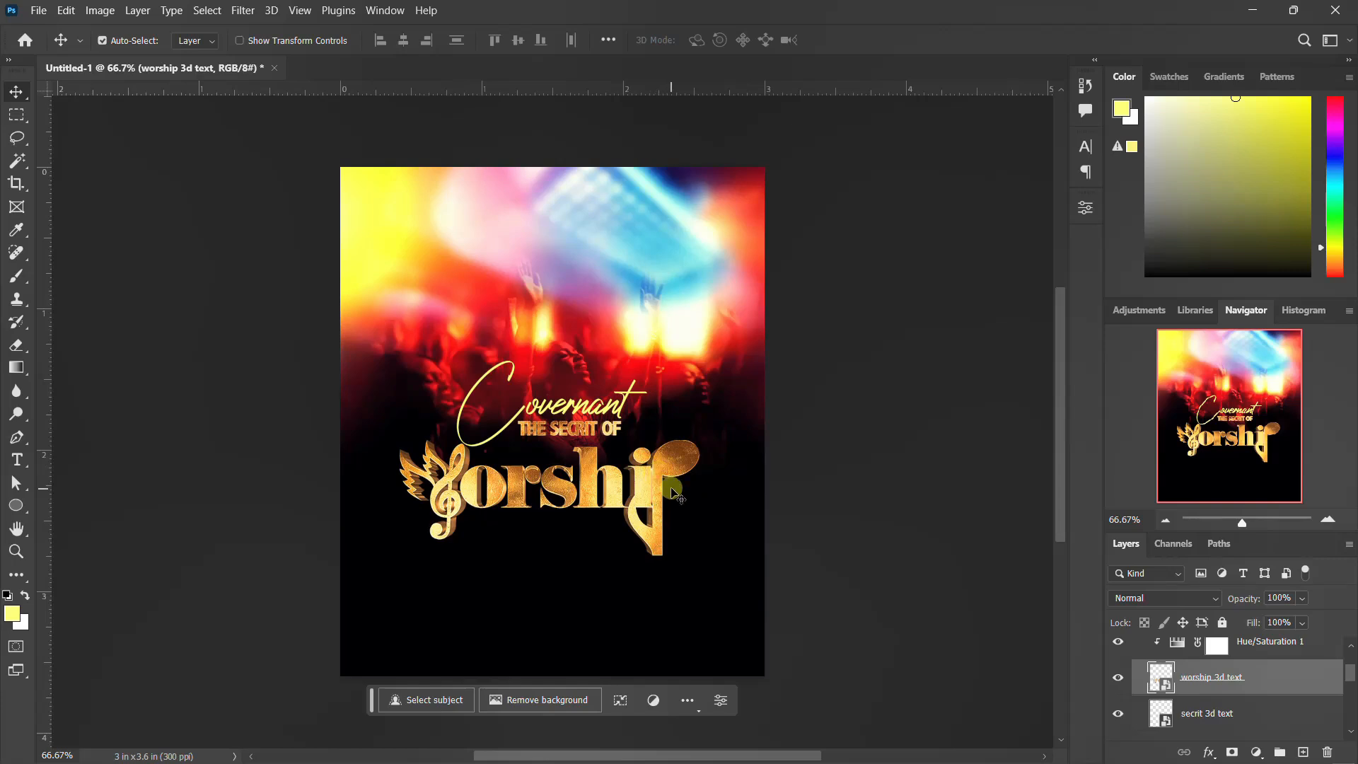
# Step: Group the Hue/Saturation 2, Group 1 and Covernant layers into a new group above BACKGROUND
pyautogui.scroll(2, 1224, 650)
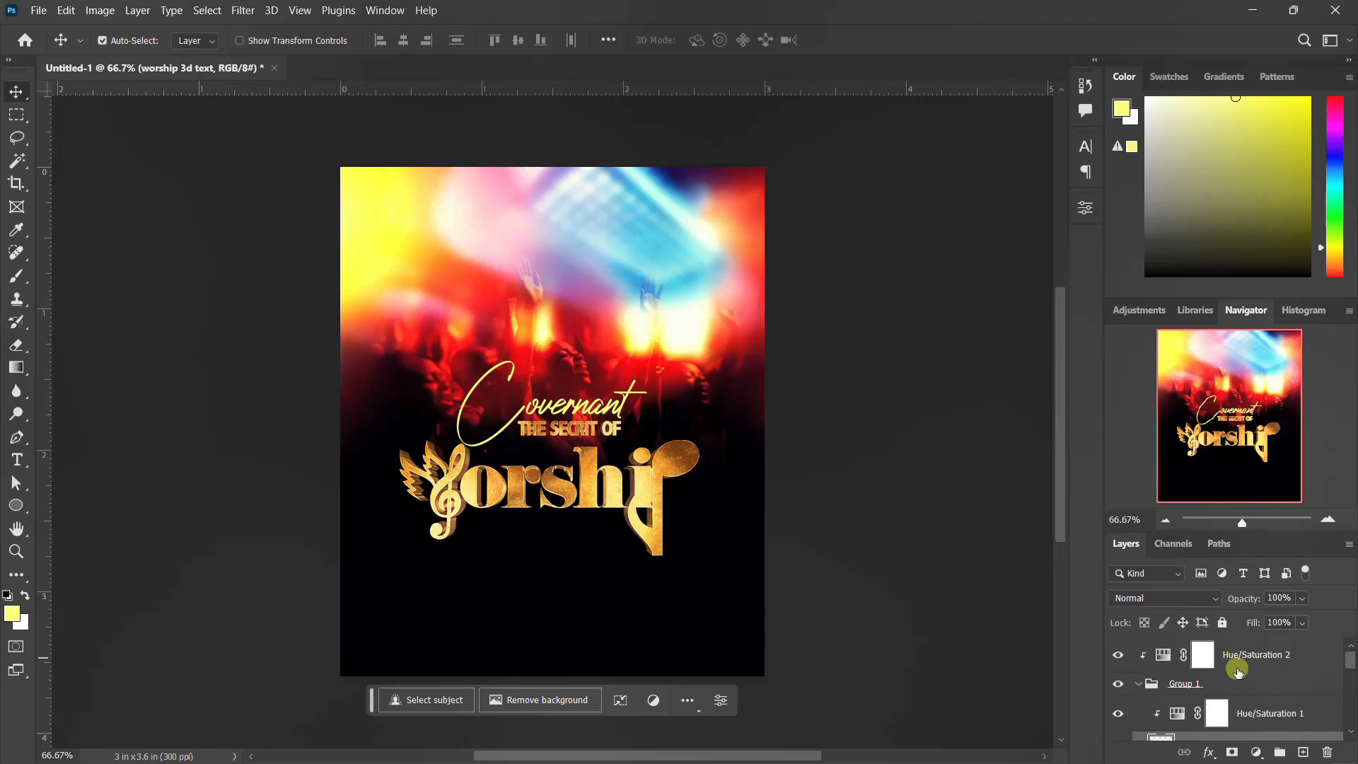
pyautogui.click(1141, 685)
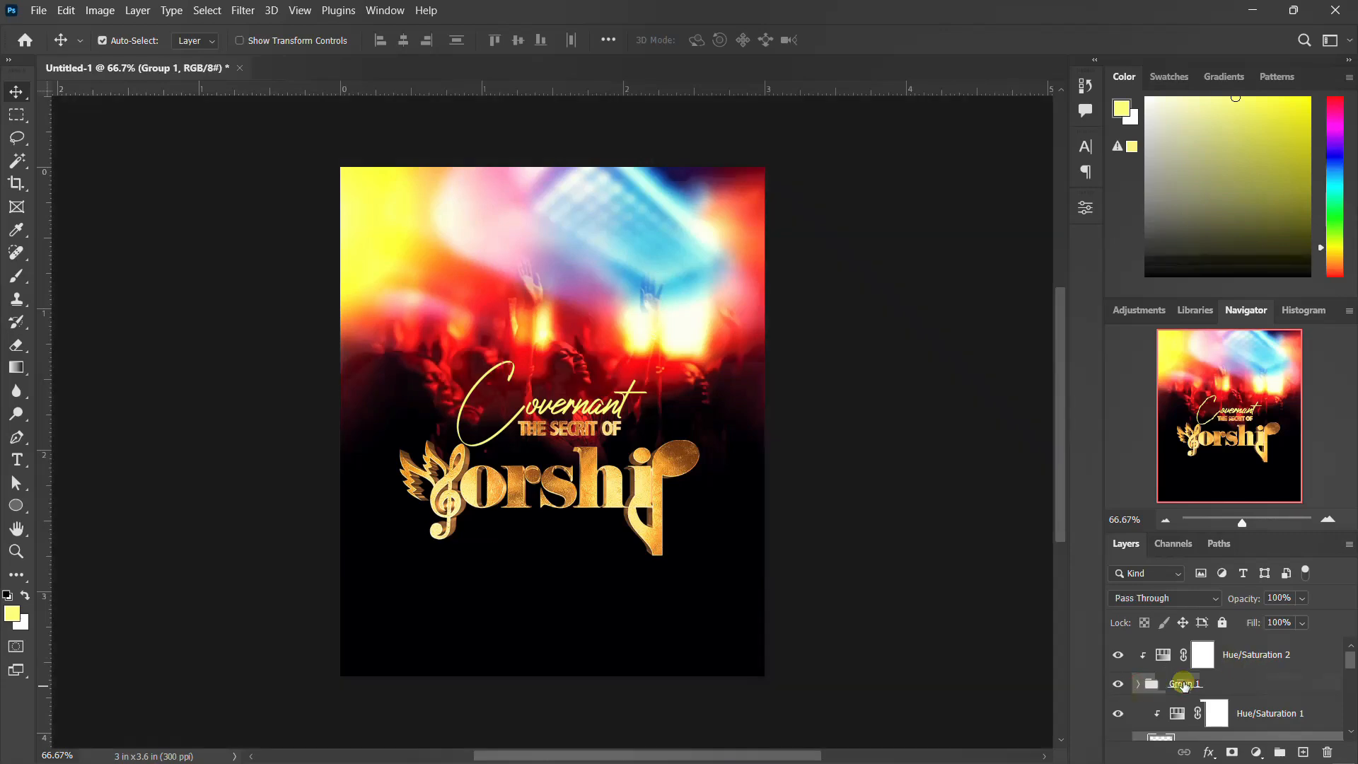
pyautogui.scroll(2, 545, 474)
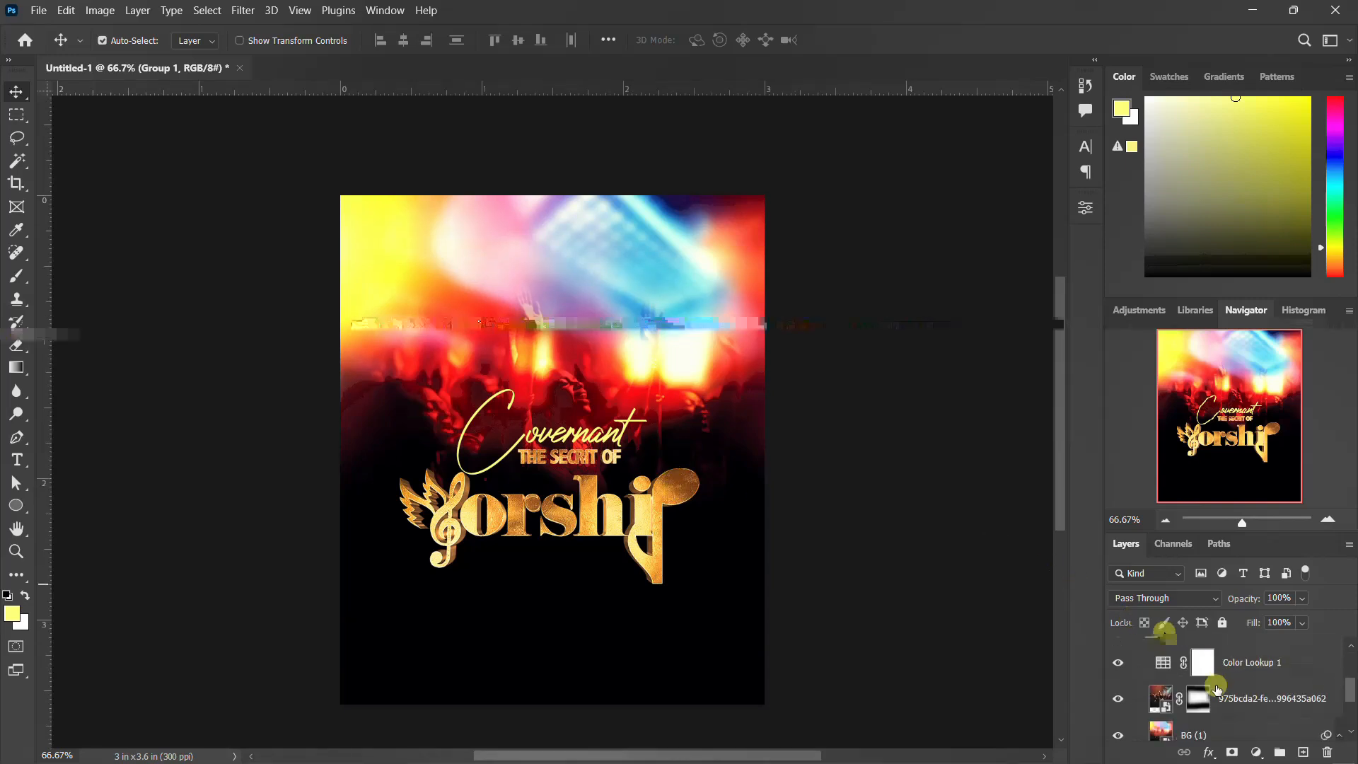
pyautogui.scroll(-1, 1188, 676)
pyautogui.click(1137, 711)
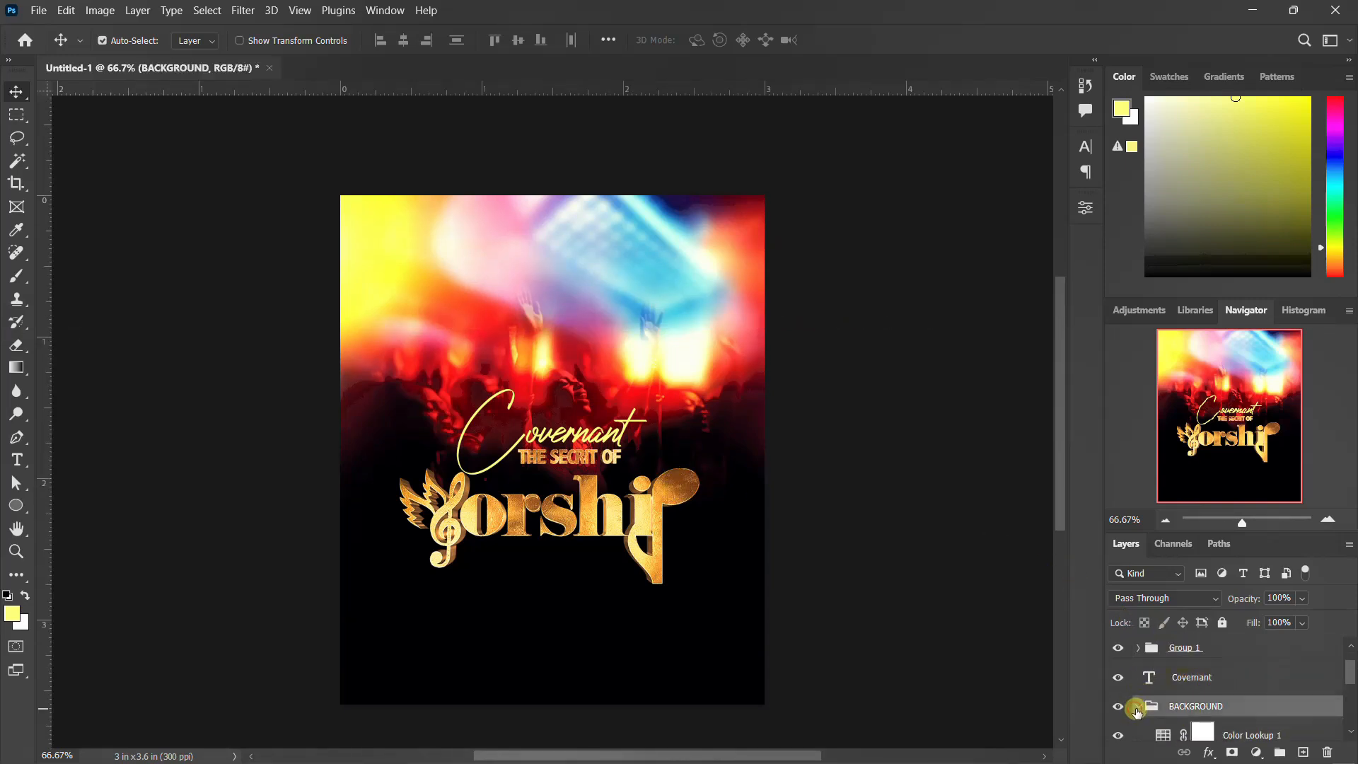
pyautogui.click(1138, 707)
pyautogui.click(1200, 708)
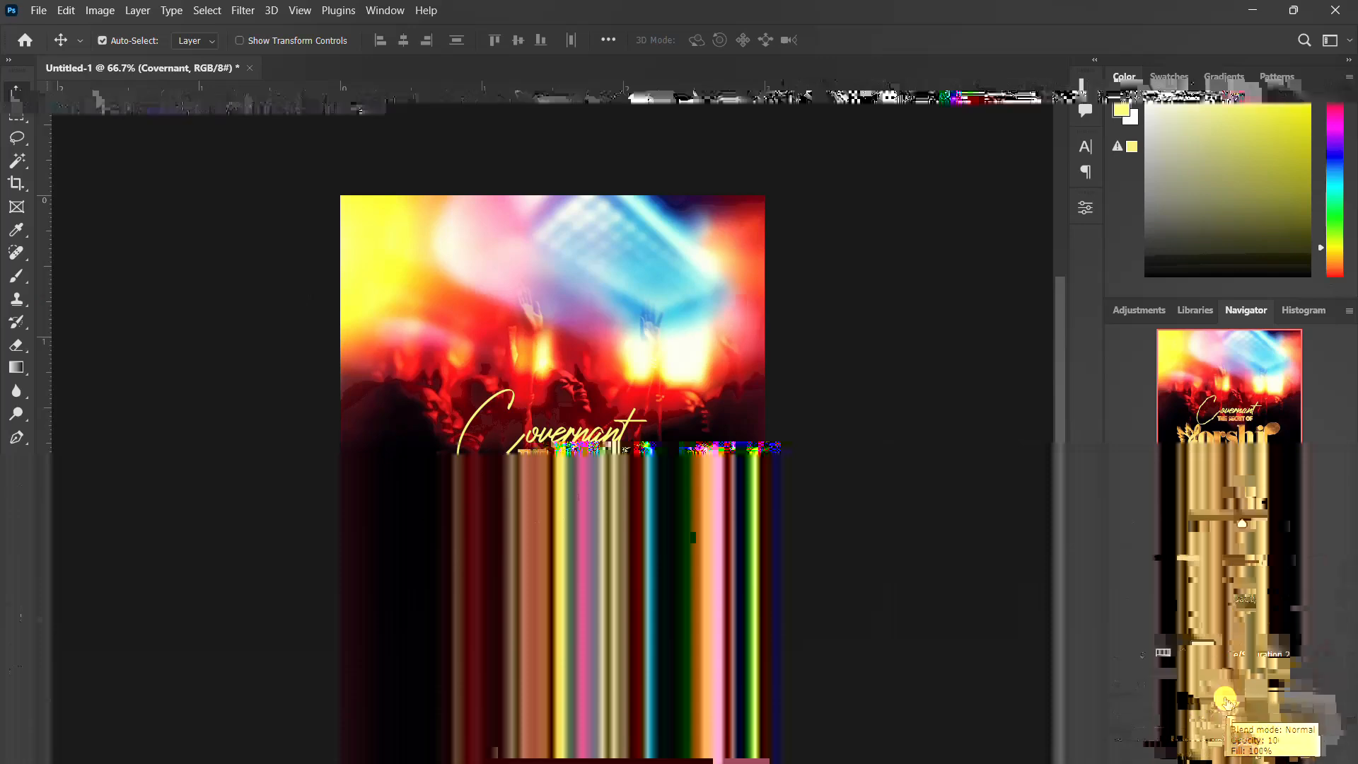
pyautogui.keyDown('shift'); pyautogui.click(1262, 664); pyautogui.keyUp('shift')
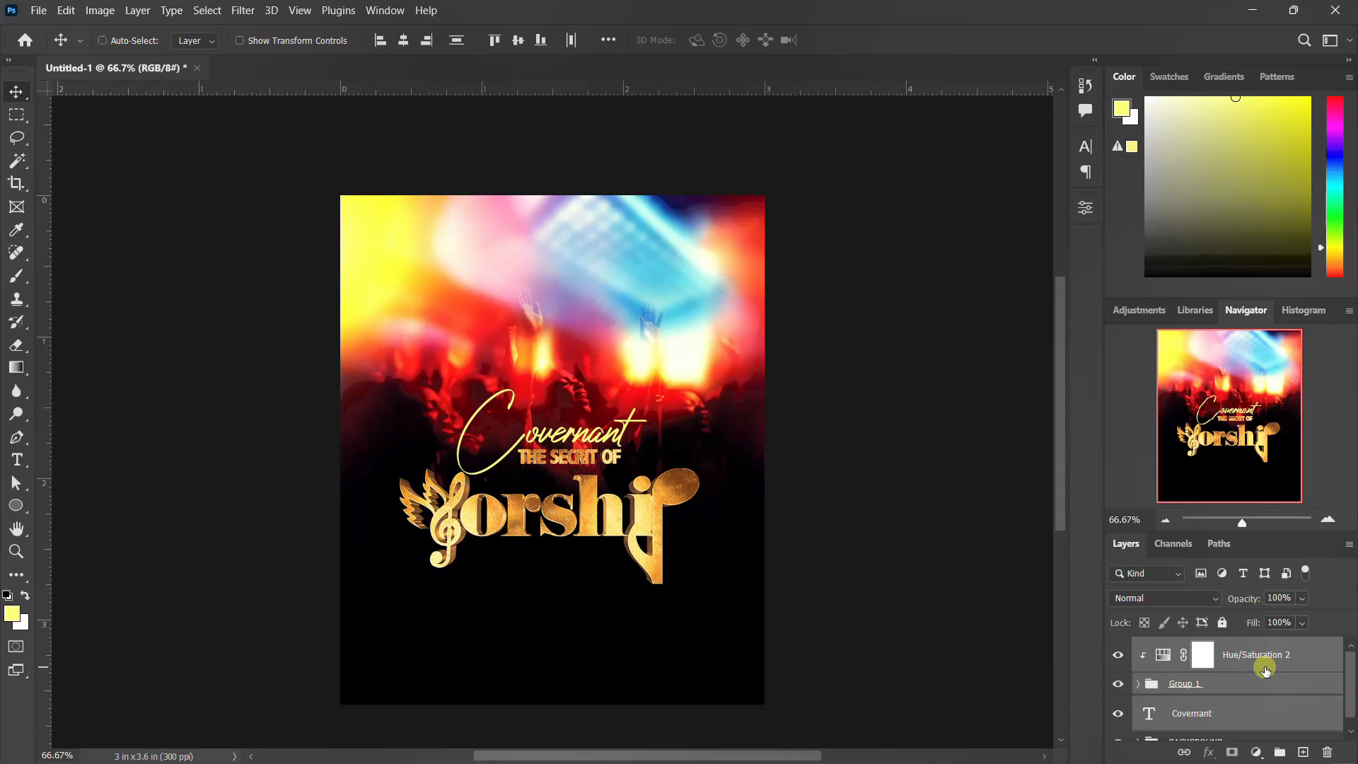
pyautogui.hotkey('ctrl', 'g')
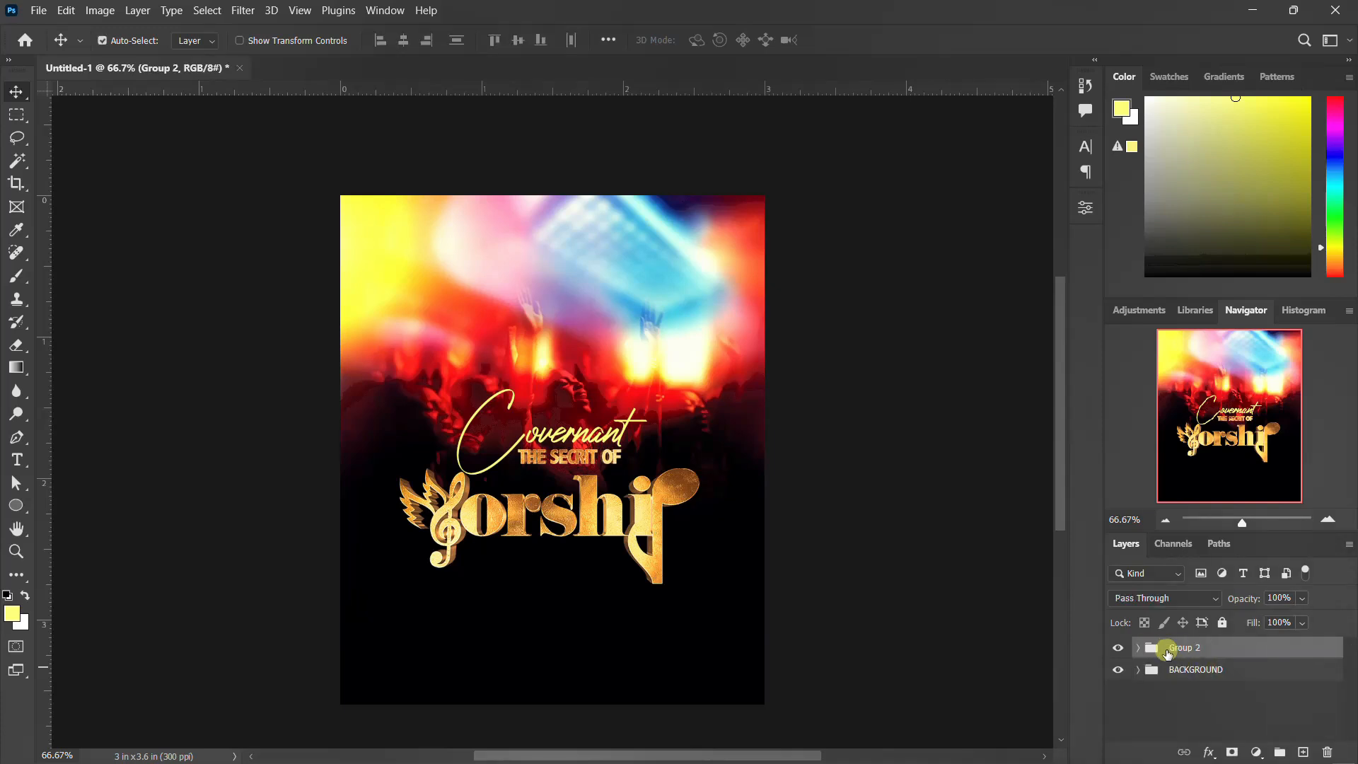
# Step: Free-transform the new title group to move it up slightly and commit
pyautogui.hotkey('ctrl', 't')
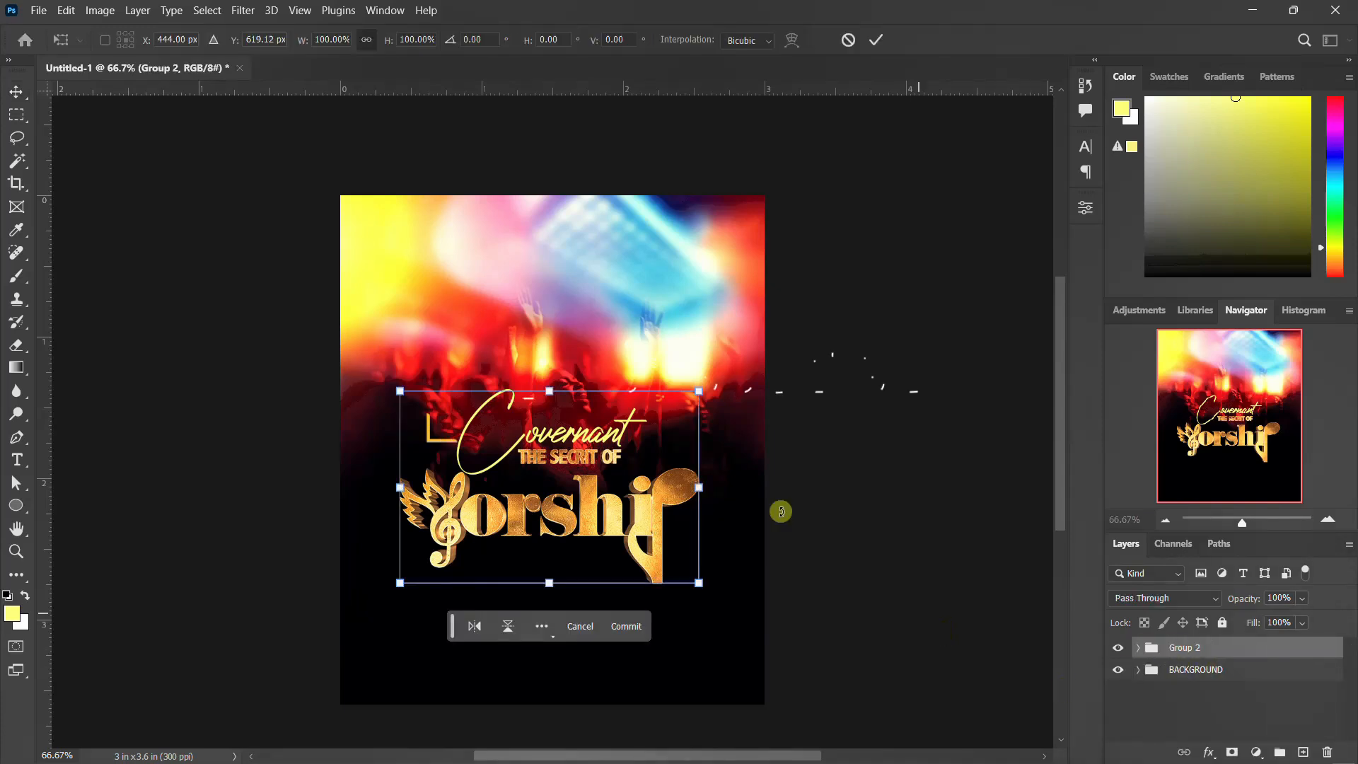
pyautogui.moveTo(568, 472); pyautogui.dragTo(566, 443)
pyautogui.press('Return')
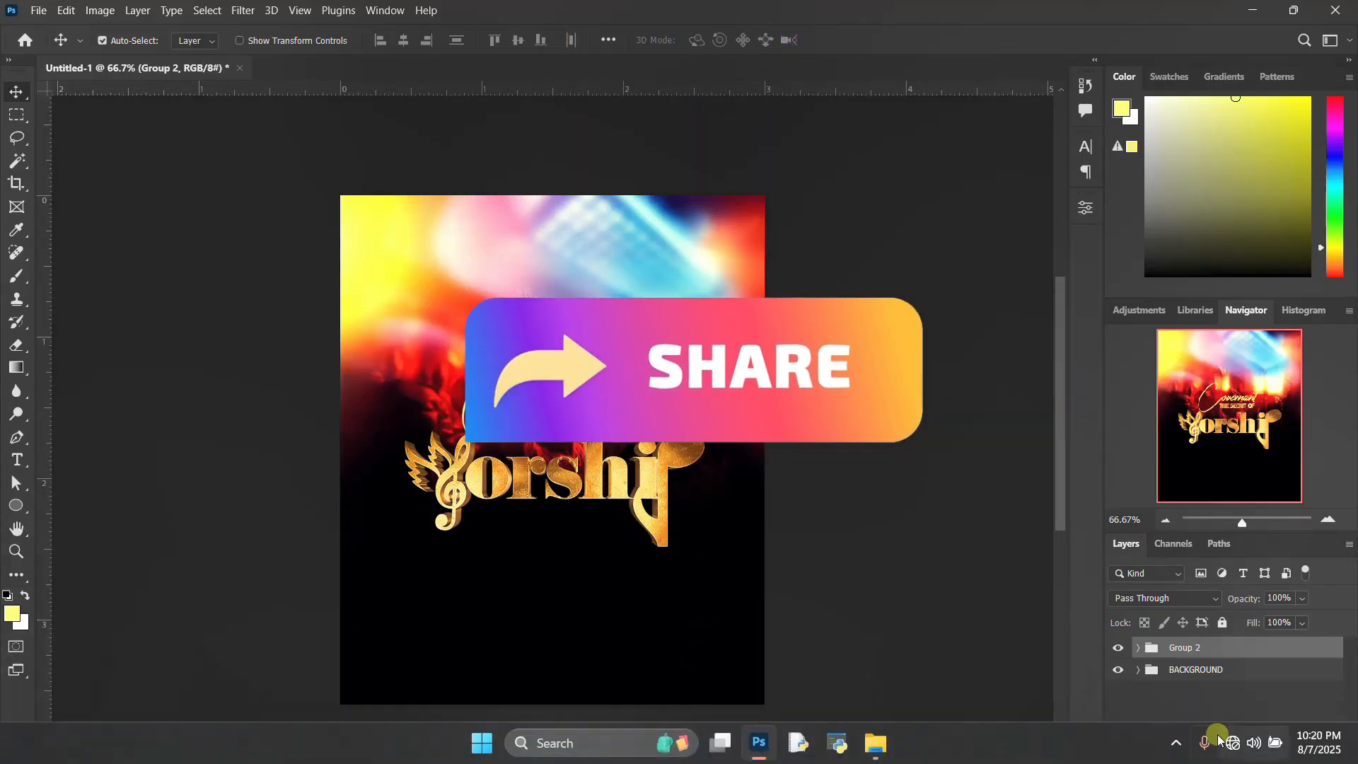
pyautogui.click(1175, 695)
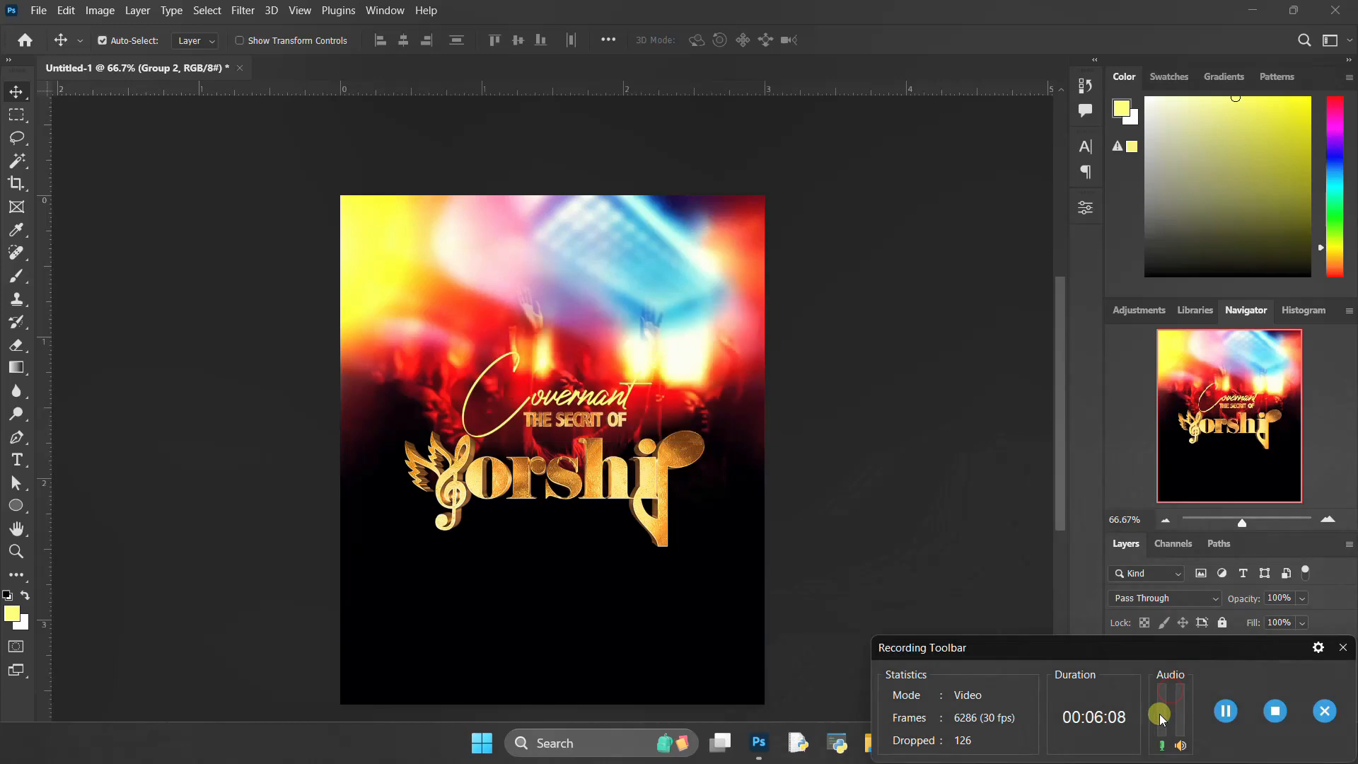
pyautogui.click(1223, 713)
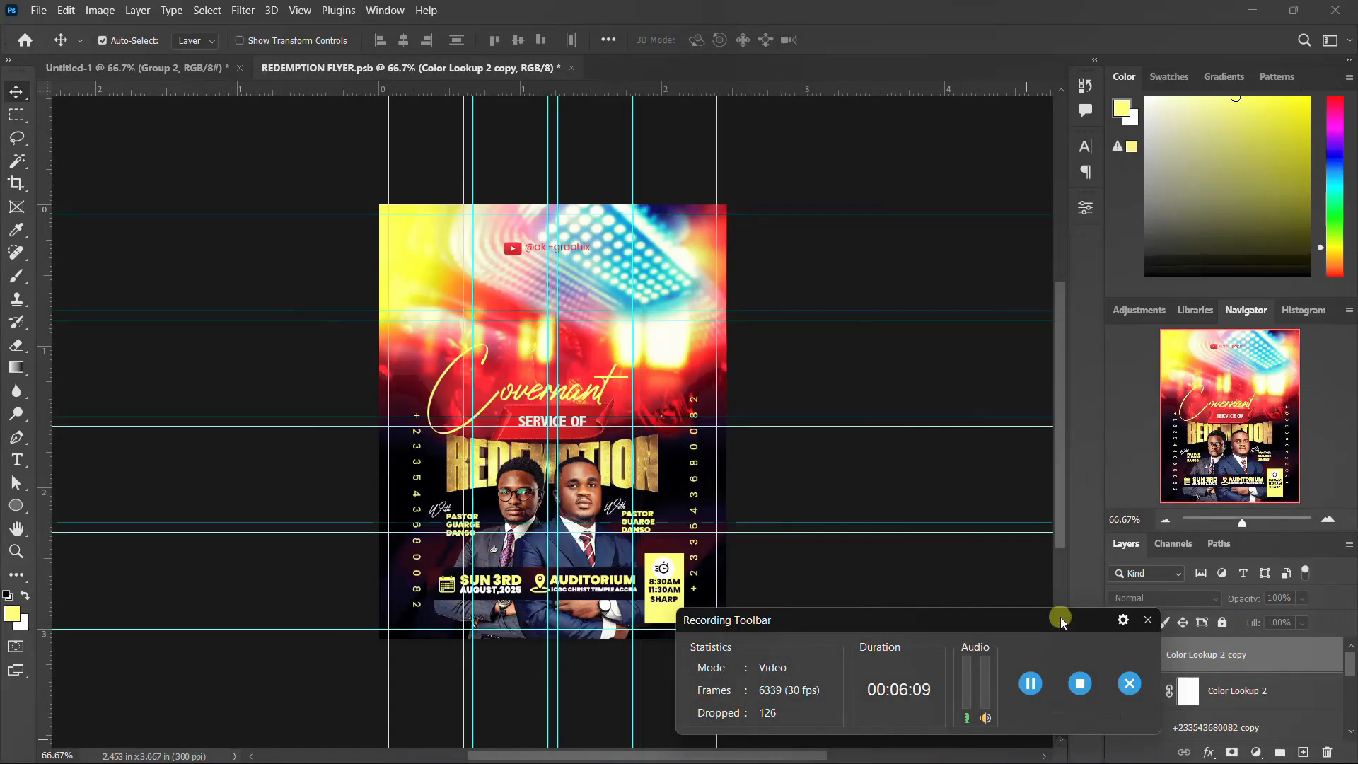
pyautogui.moveTo(1060, 617); pyautogui.dragTo(978, 758)
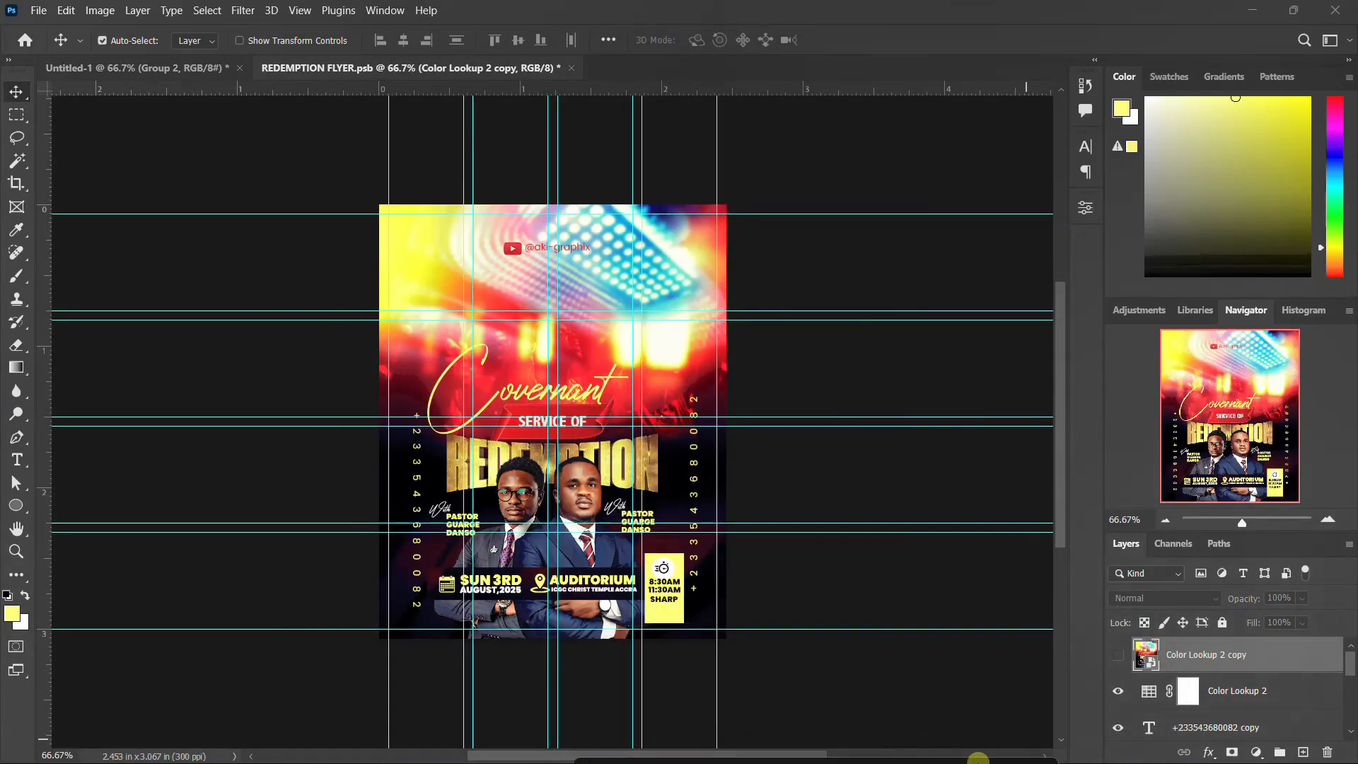
# Step: Copy the pastors photo layer from REDEMPTION FLYER.psb into the flyer and position it below the title
pyautogui.moveTo(1137, 761)
pyautogui.click(1177, 743)
pyautogui.click(1173, 753)
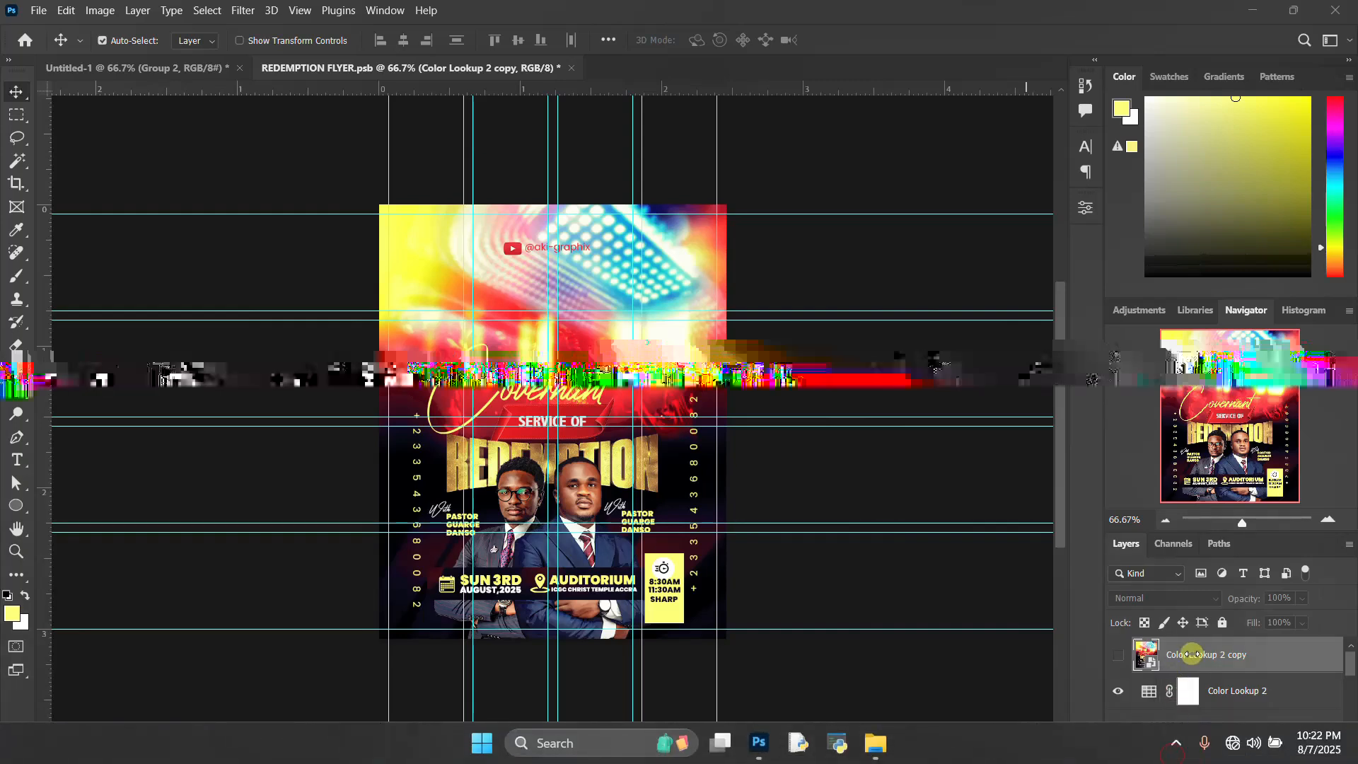
pyautogui.click(518, 487)
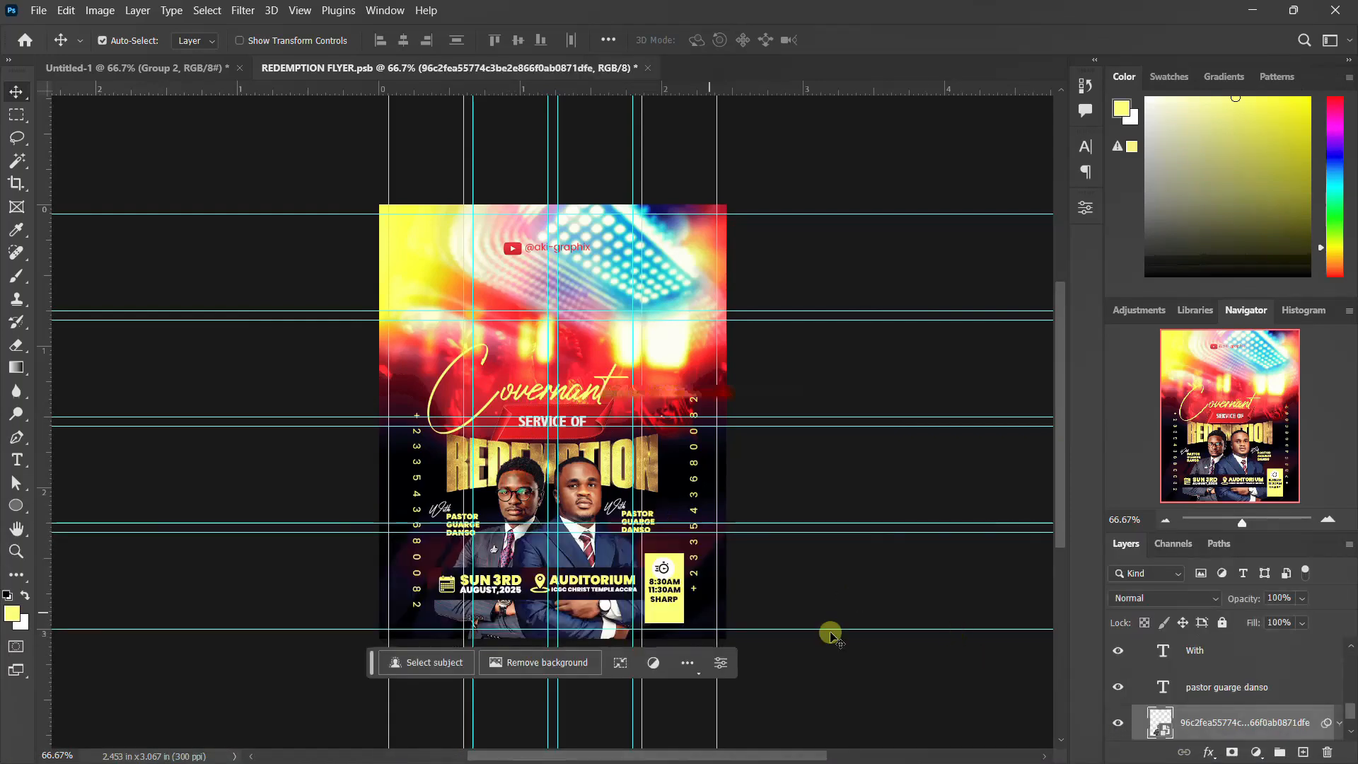
pyautogui.moveTo(527, 497); pyautogui.dragTo(412, 372)
pyautogui.moveTo(583, 570); pyautogui.dragTo(582, 570)
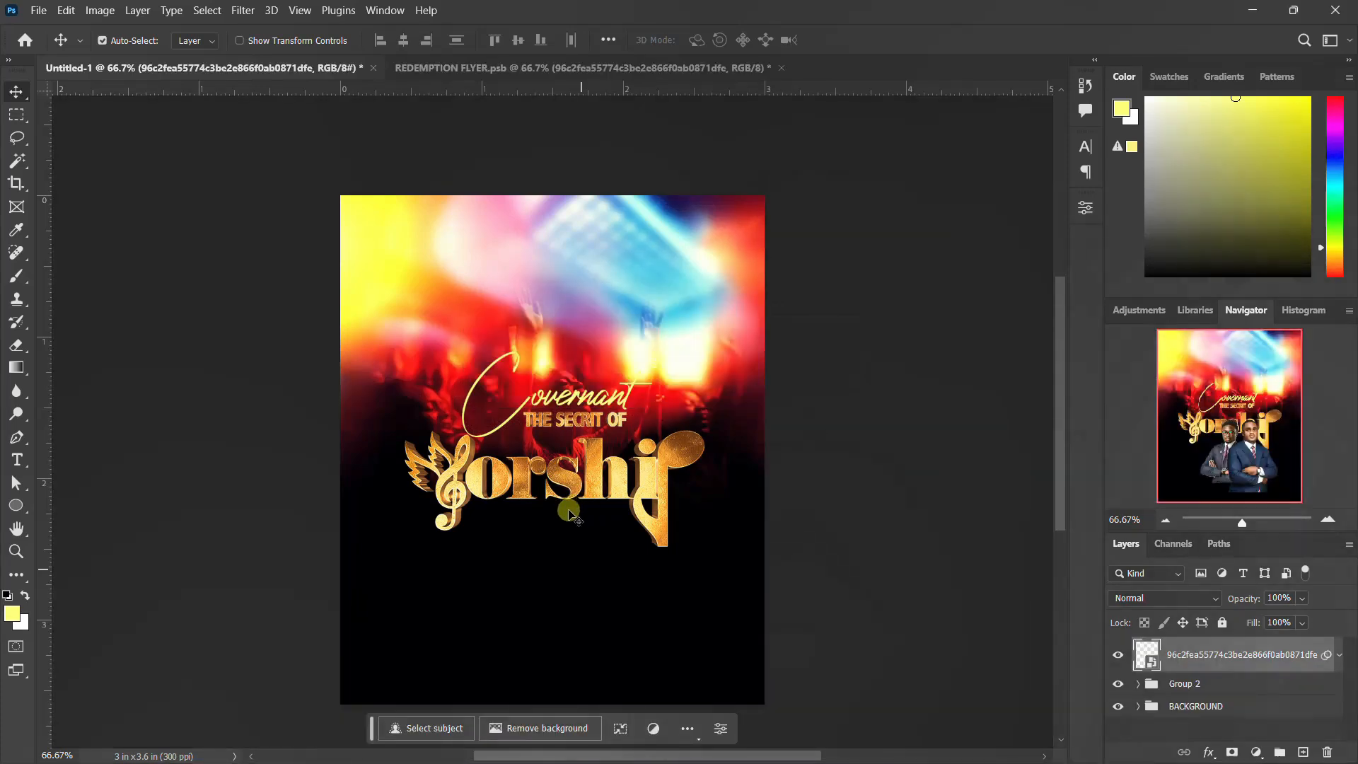
pyautogui.moveTo(581, 571); pyautogui.dragTo(549, 613)
pyautogui.scroll(-1, 547, 526)
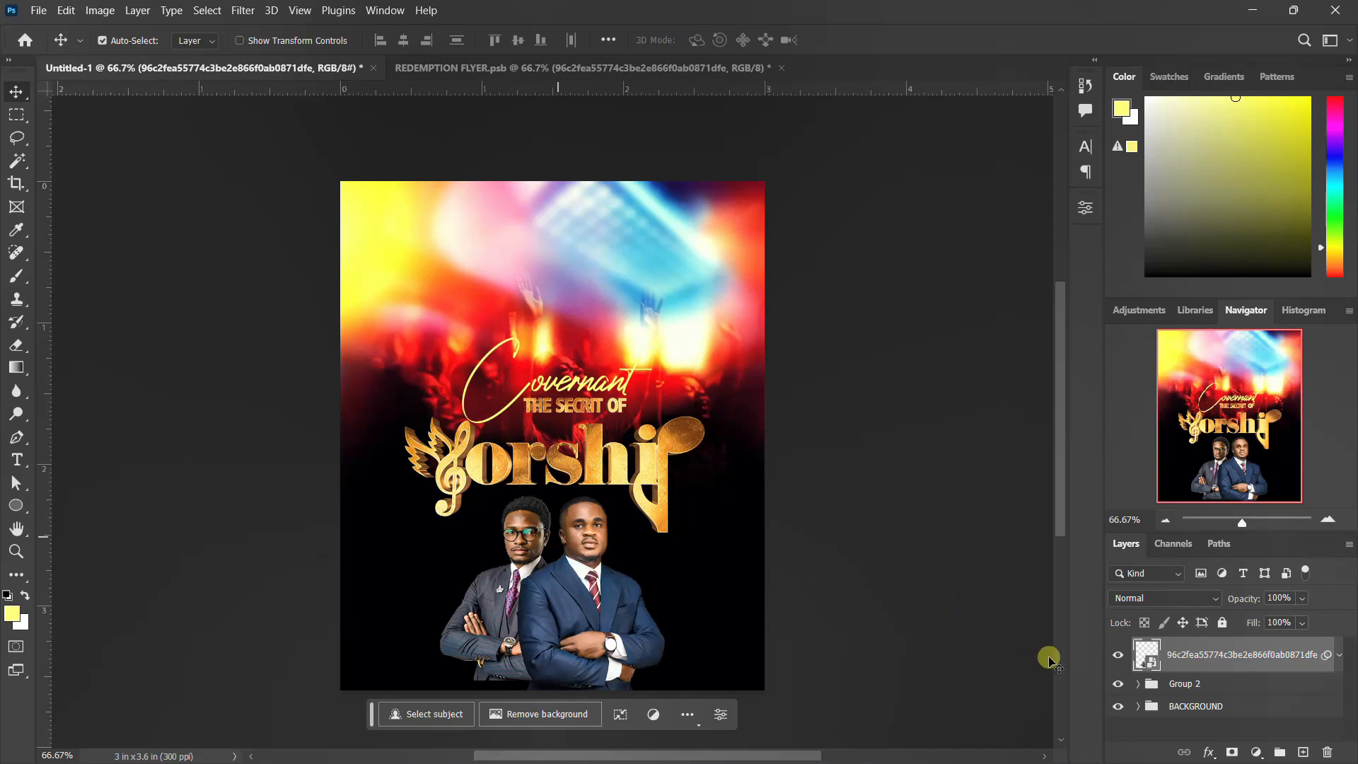
# Step: Draw a rectangle about 626 x 74 px across the lower part of the pastors photo, with a pale yellow fill and no stroke
pyautogui.moveTo(19, 511); pyautogui.dragTo(79, 507)
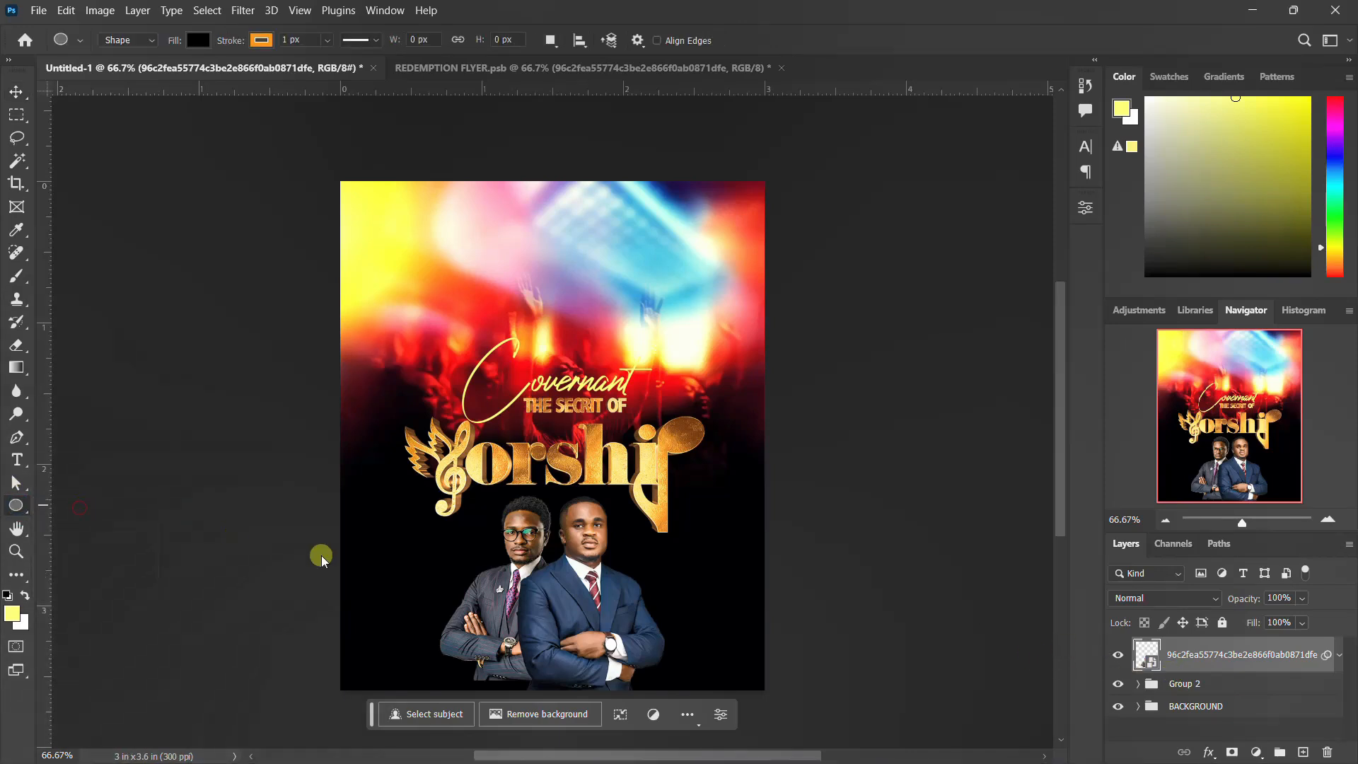
pyautogui.moveTo(408, 618); pyautogui.dragTo(709, 657)
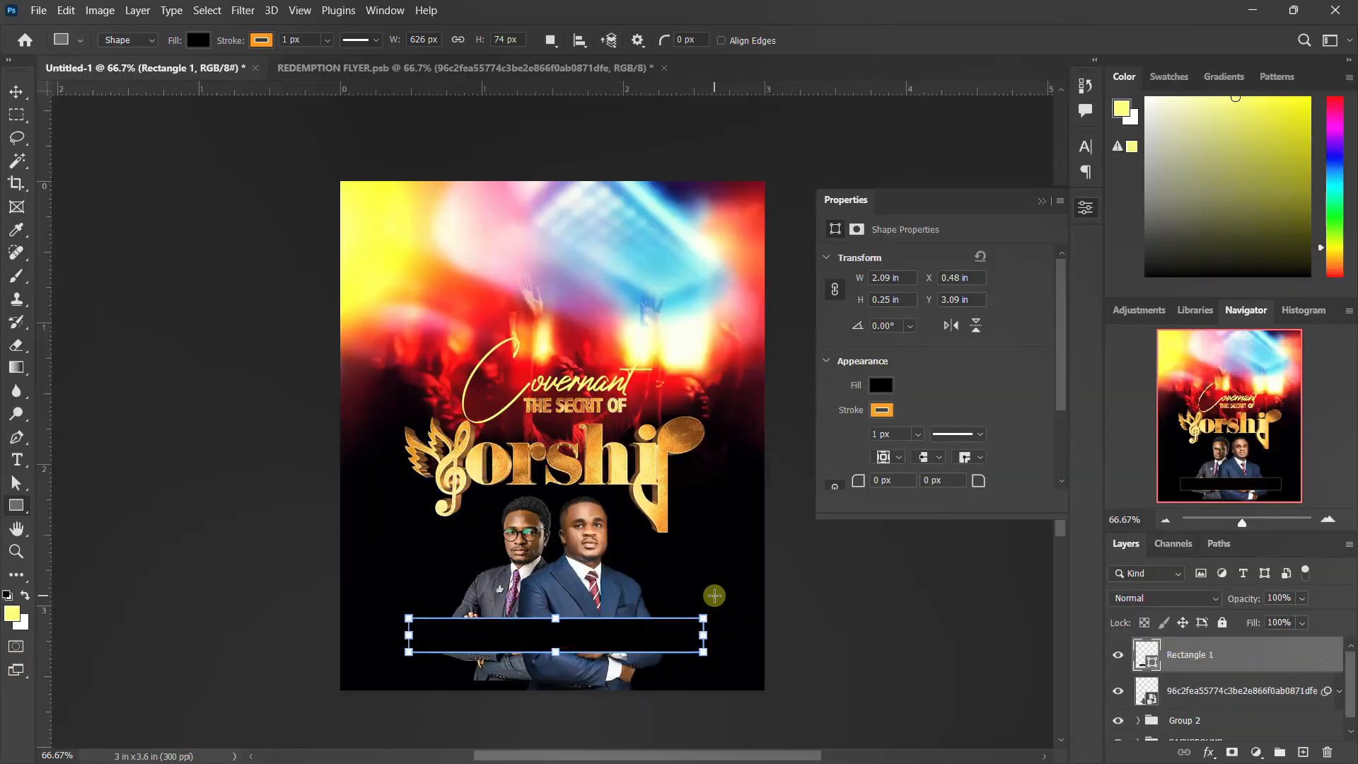
pyautogui.click(881, 384)
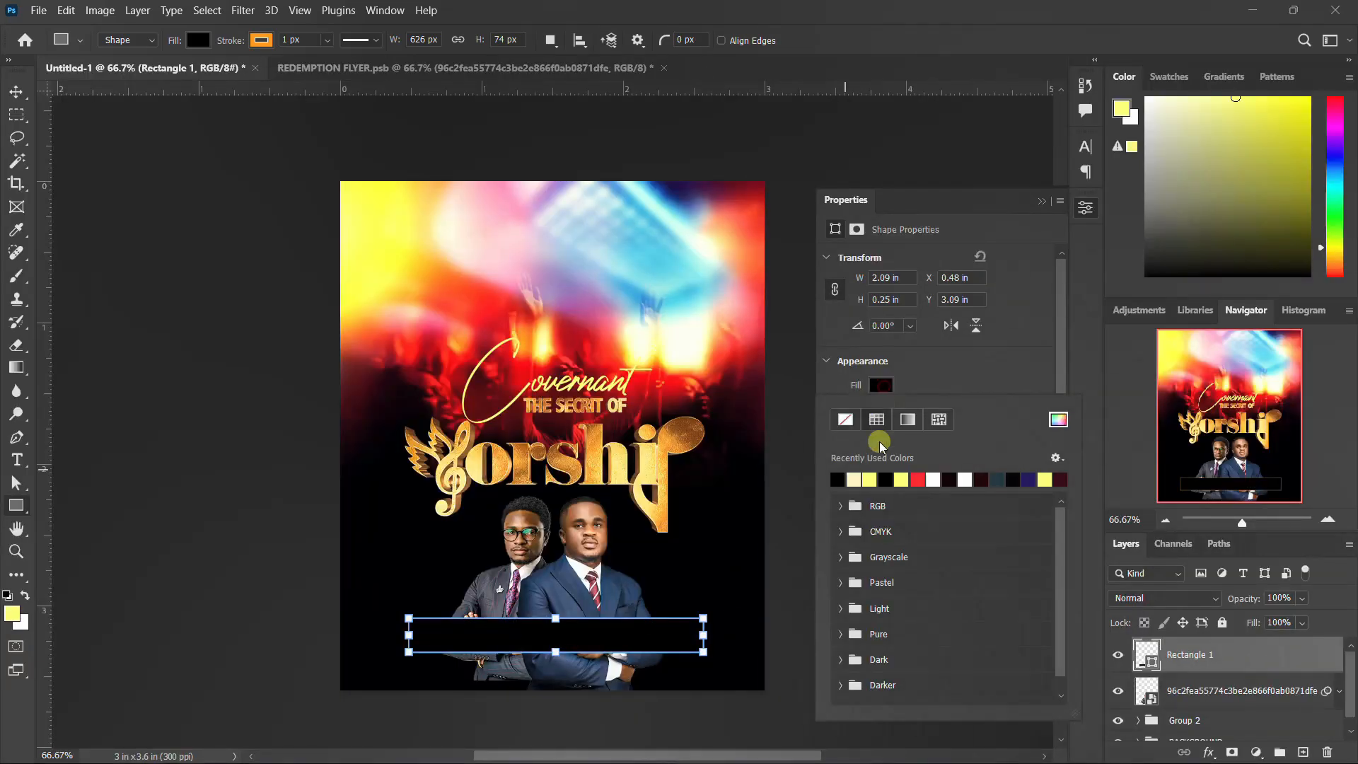
pyautogui.click(869, 479)
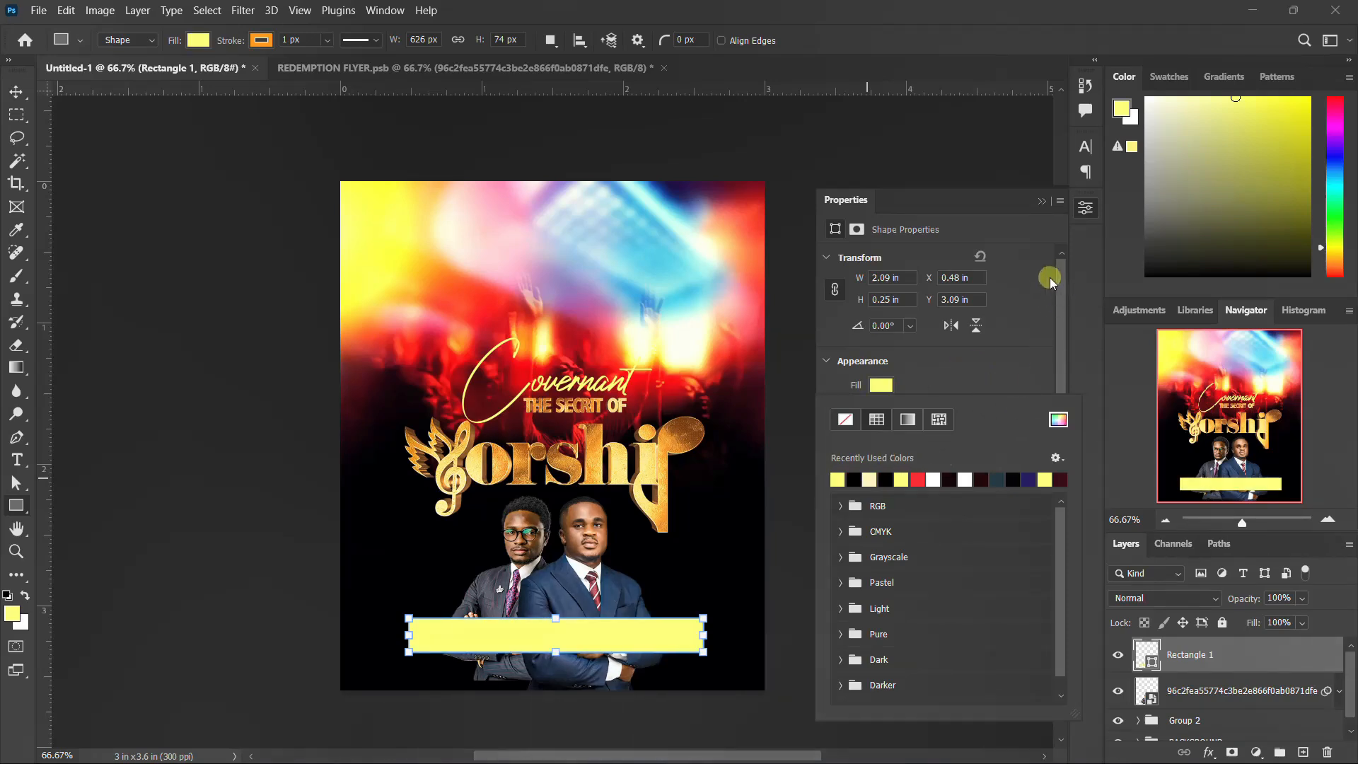
pyautogui.click(1000, 358)
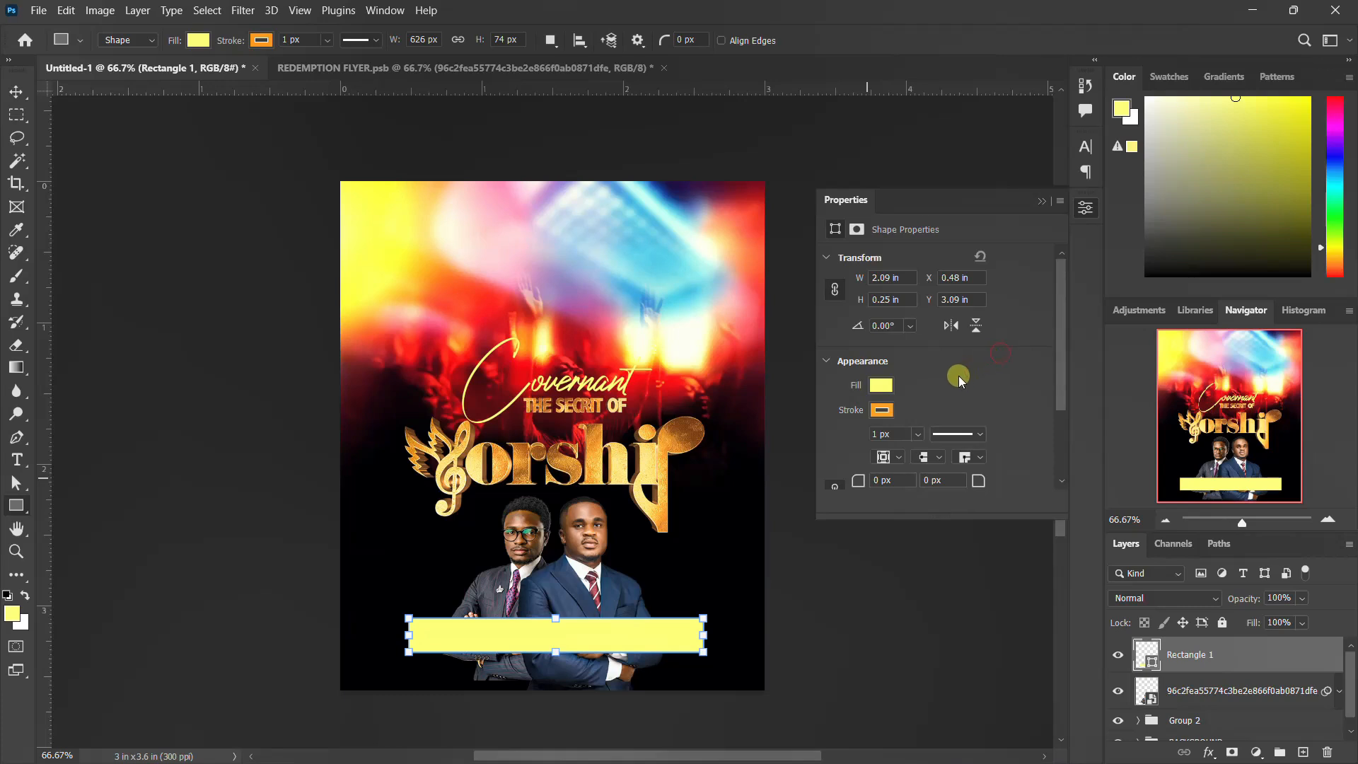
pyautogui.click(880, 410)
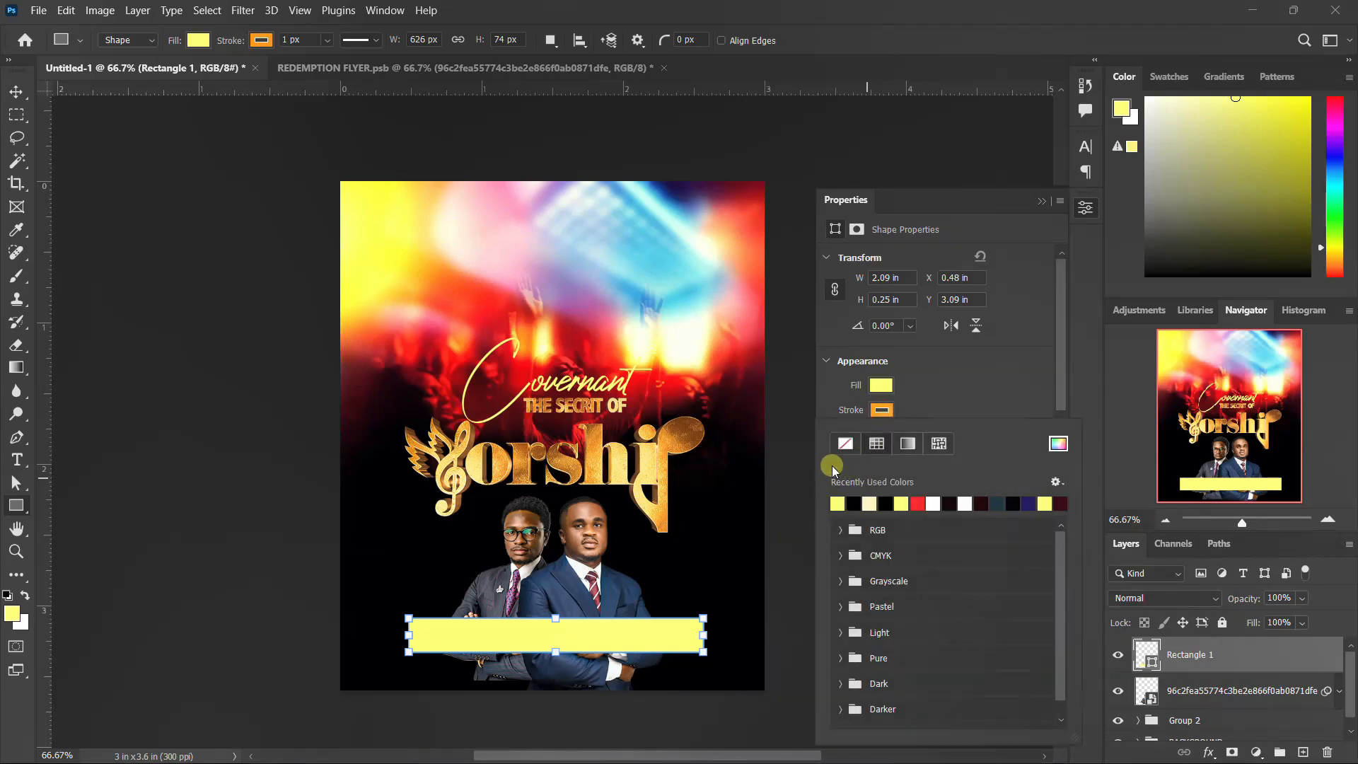
pyautogui.click(846, 444)
pyautogui.click(982, 338)
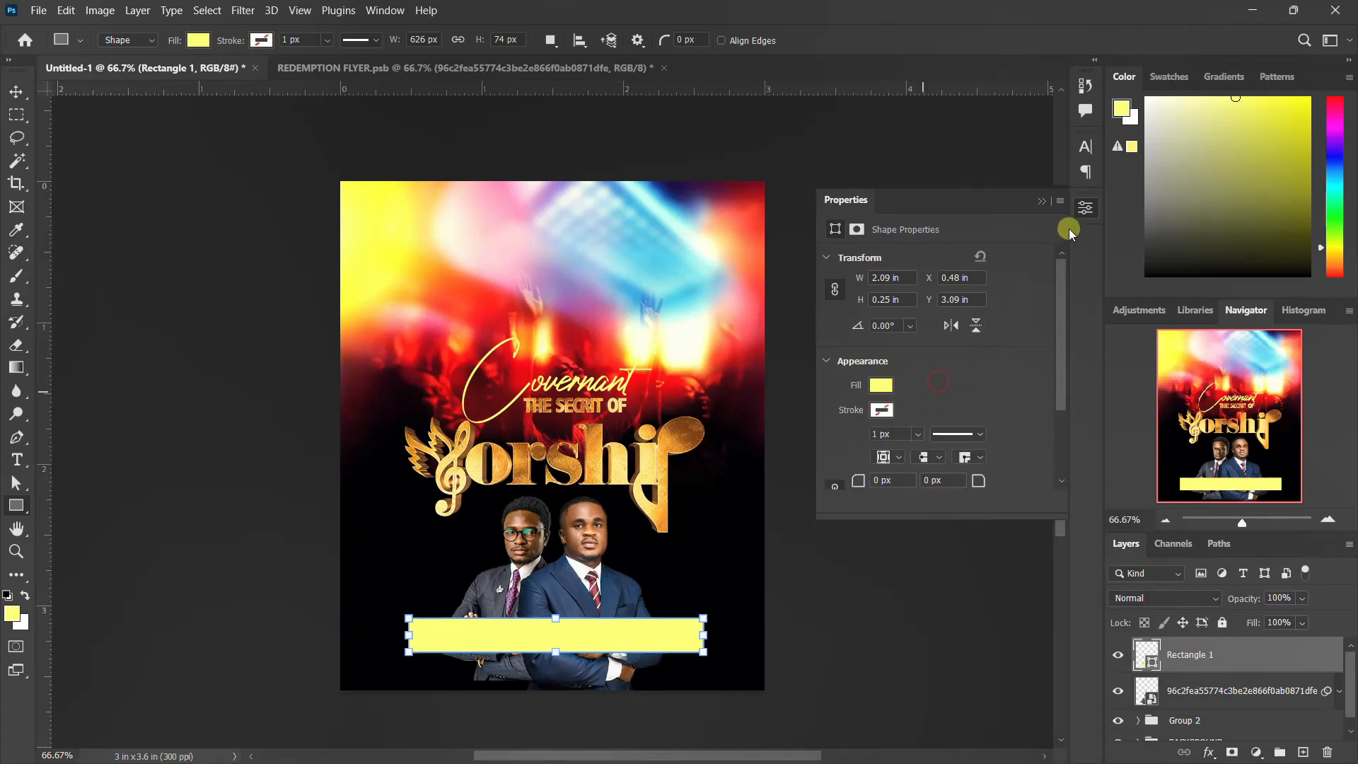
pyautogui.click(1084, 212)
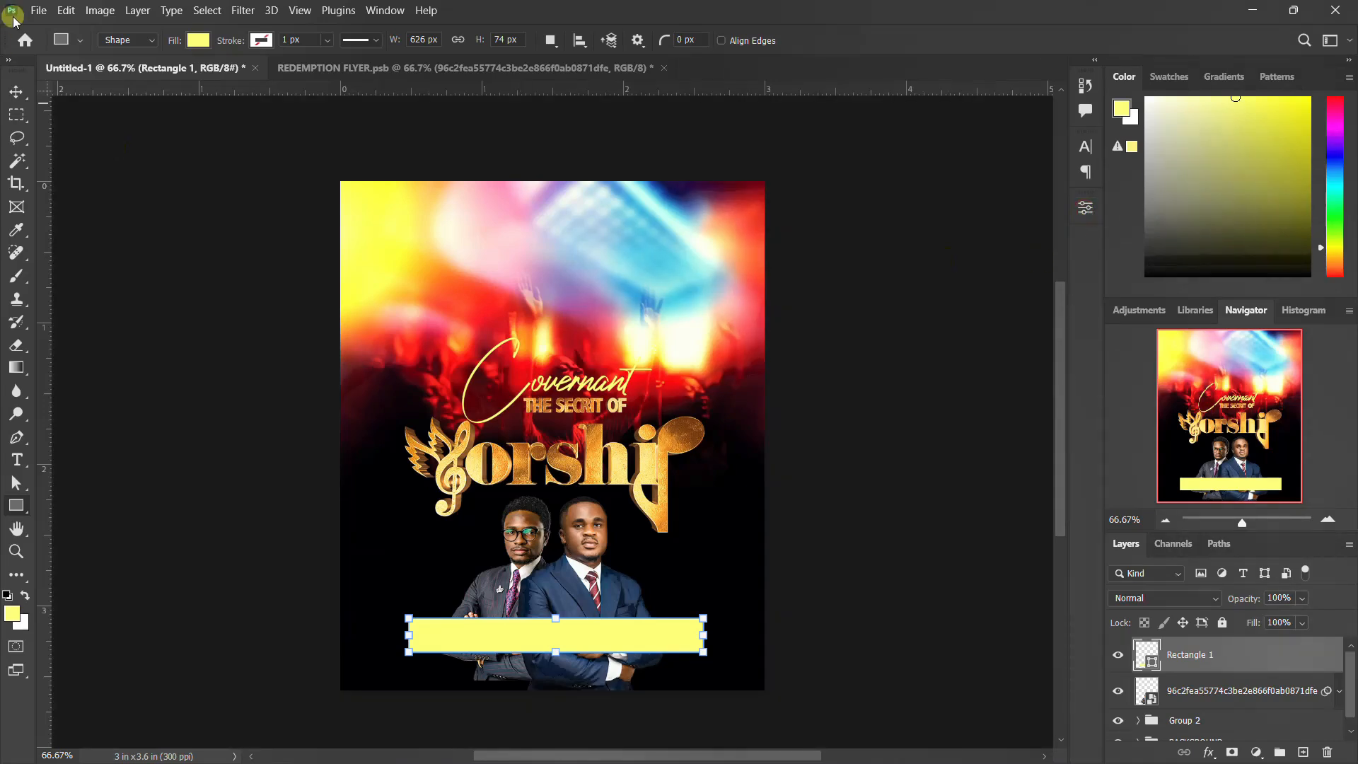
# Step: Pick the Move tool and switch over to the REDEMPTION FLYER.psb document to grab another element
pyautogui.click(15, 92)
pyautogui.moveTo(585, 634); pyautogui.dragTo(643, 293)
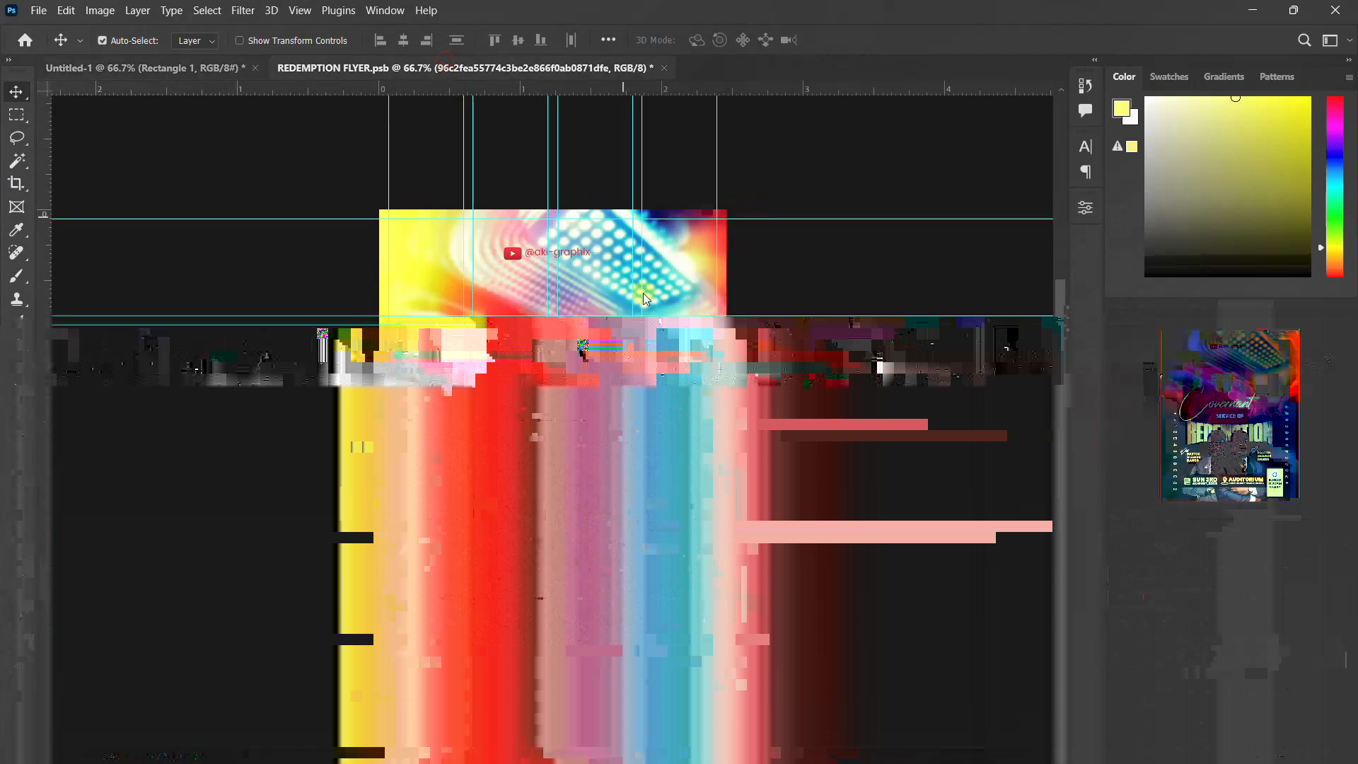